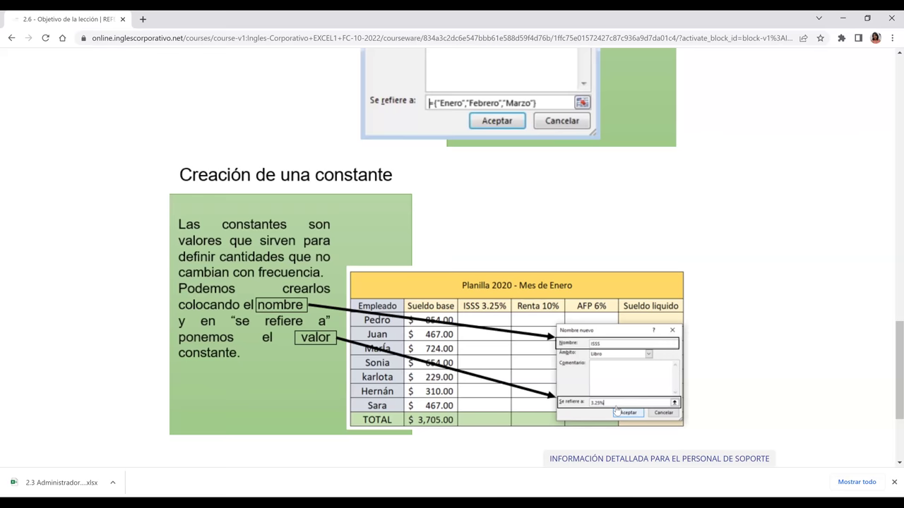
Go to lesson "2.7 - Administrador de nombres" and play its video full screen from the beginning
scroll(616, 409, down, 1)
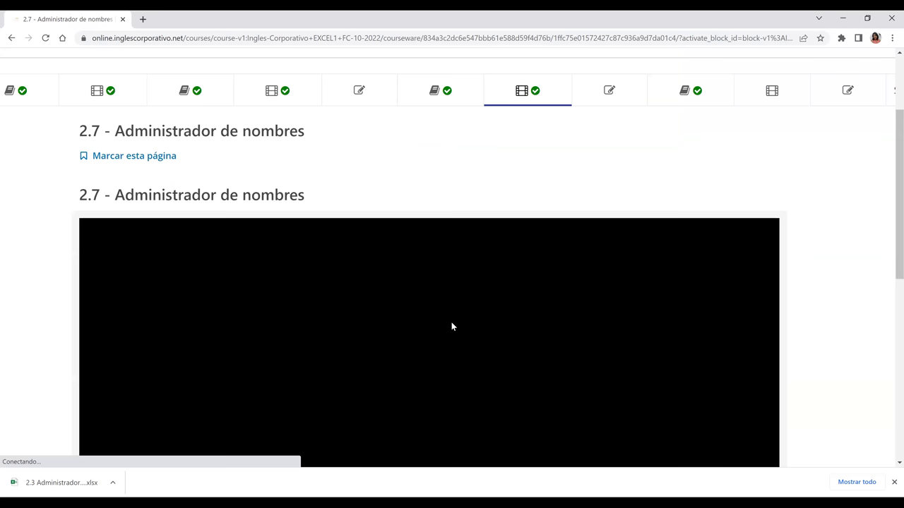
scroll(451, 325, down, 3)
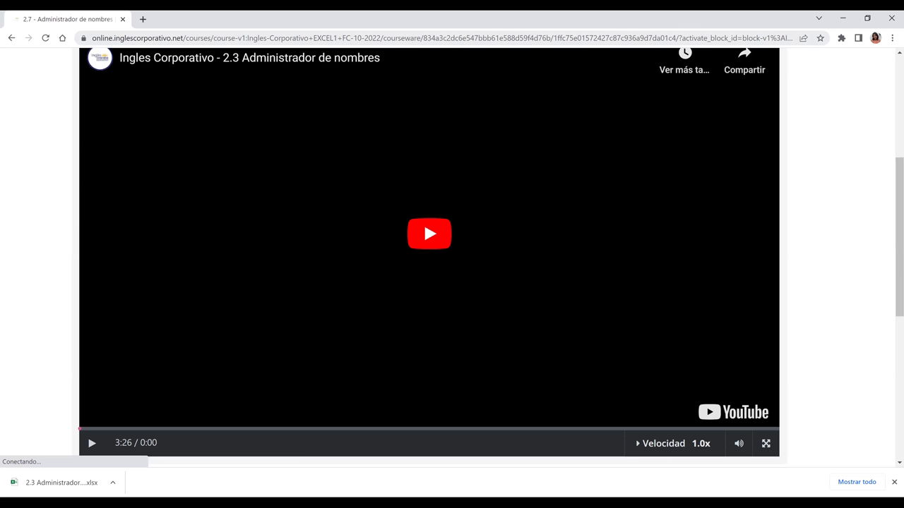
double_click(223, 267)
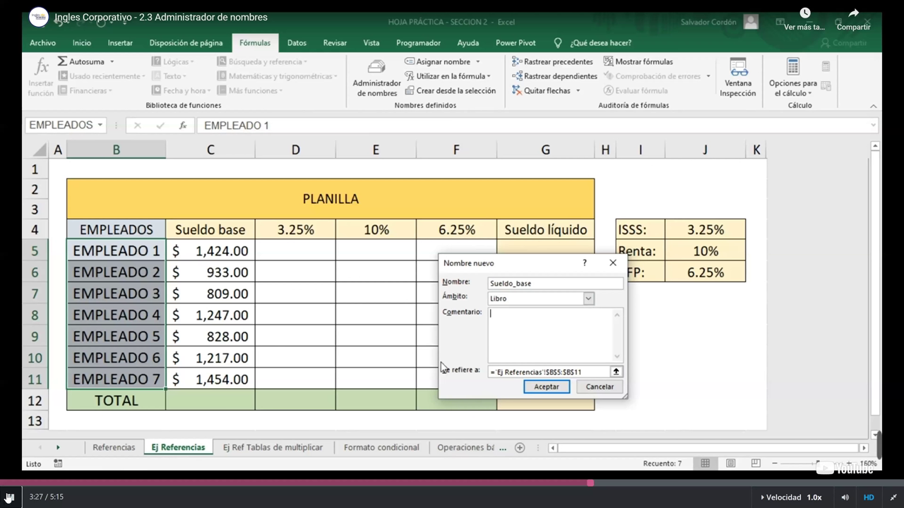
key(Home)
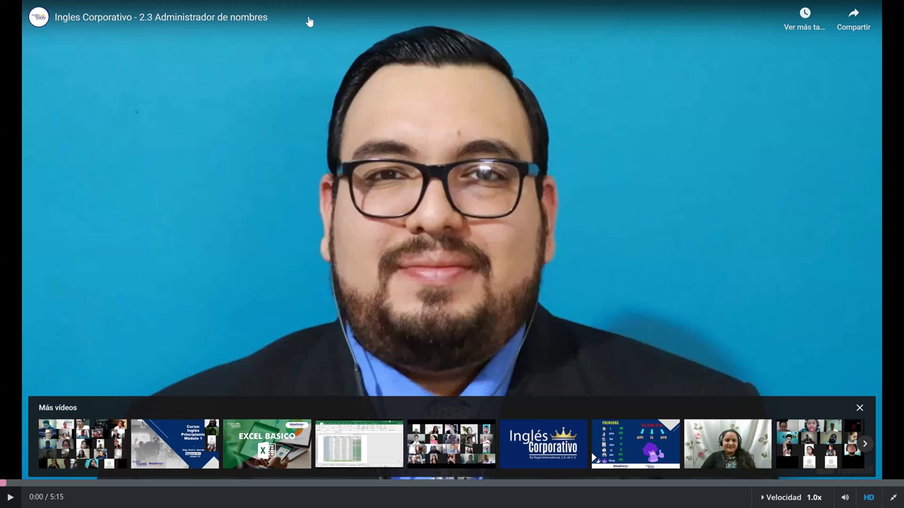
click(422, 88)
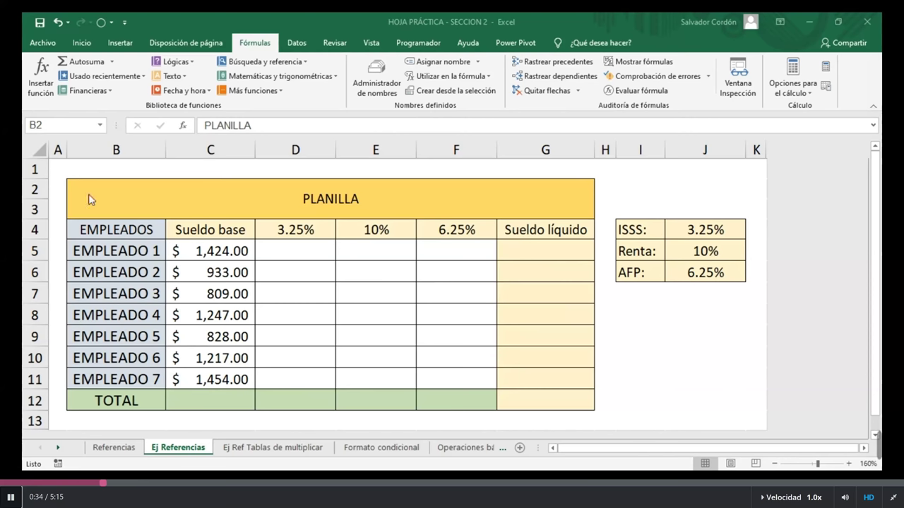
Delete the existing name Empleados in the Name Manager
click(115, 230)
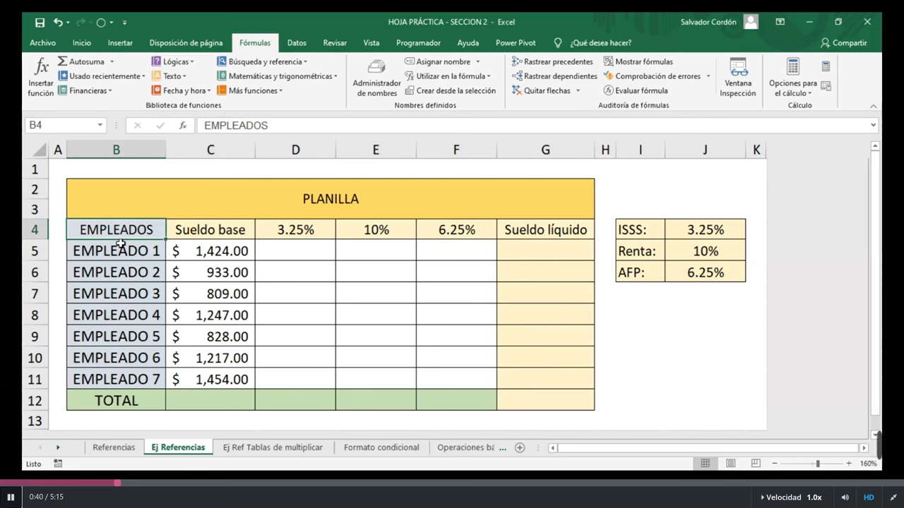
click(39, 125)
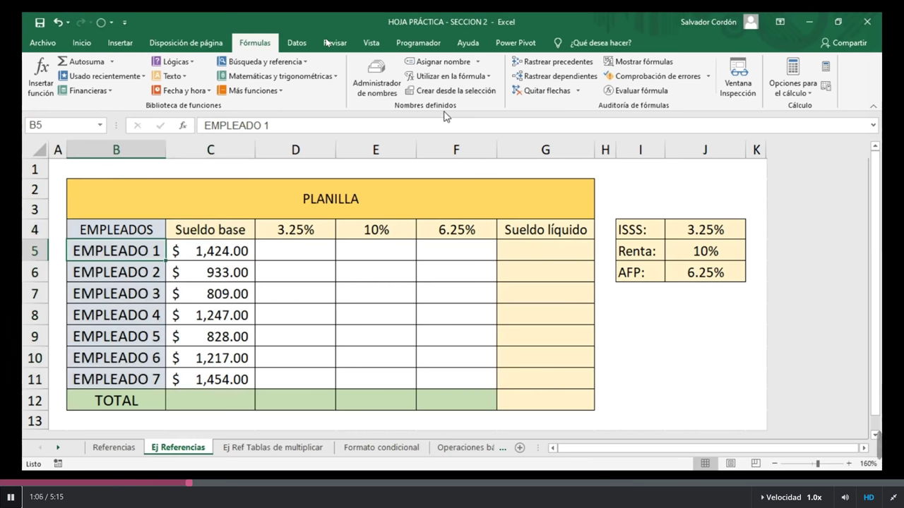
click(382, 83)
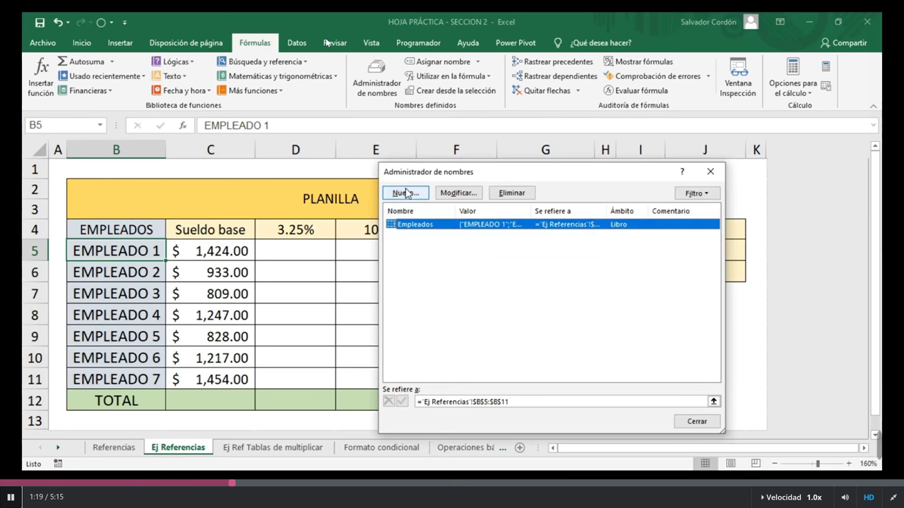
click(513, 195)
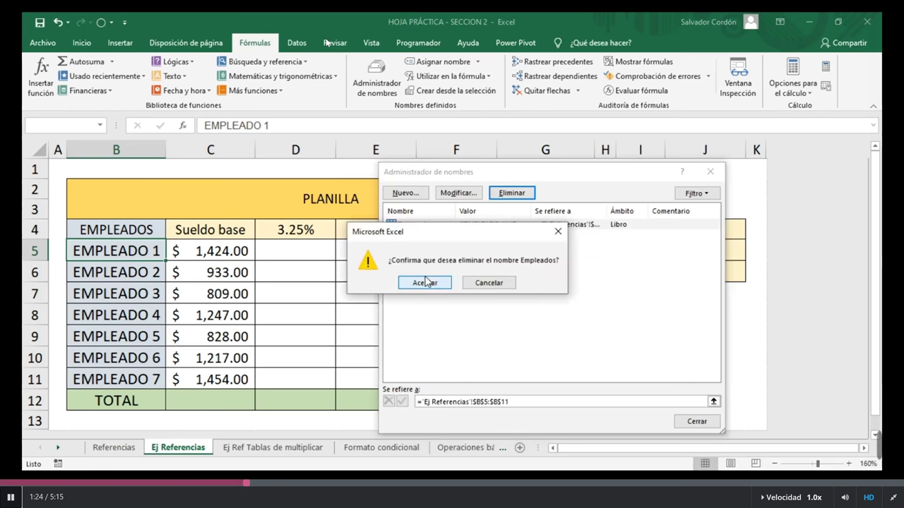
click(425, 283)
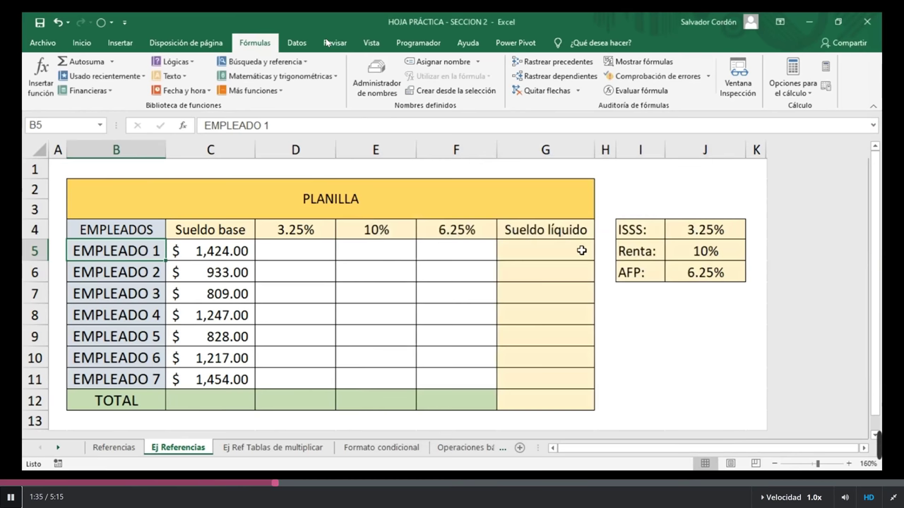
Name the employee range B5:B11 as EMPLEADOS
key(alt+F3)
text(C6)
key(Return)
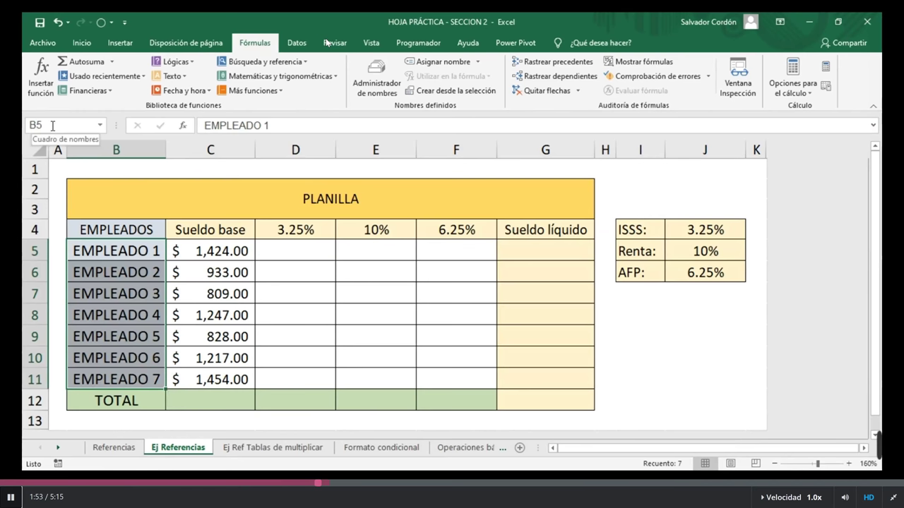
click(53, 125)
key(BackSpace)
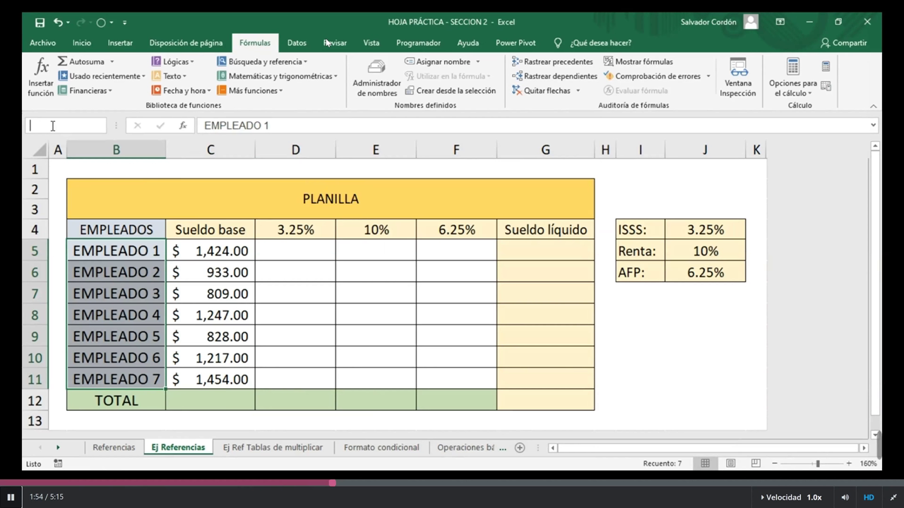
text(EMPLEADOS)
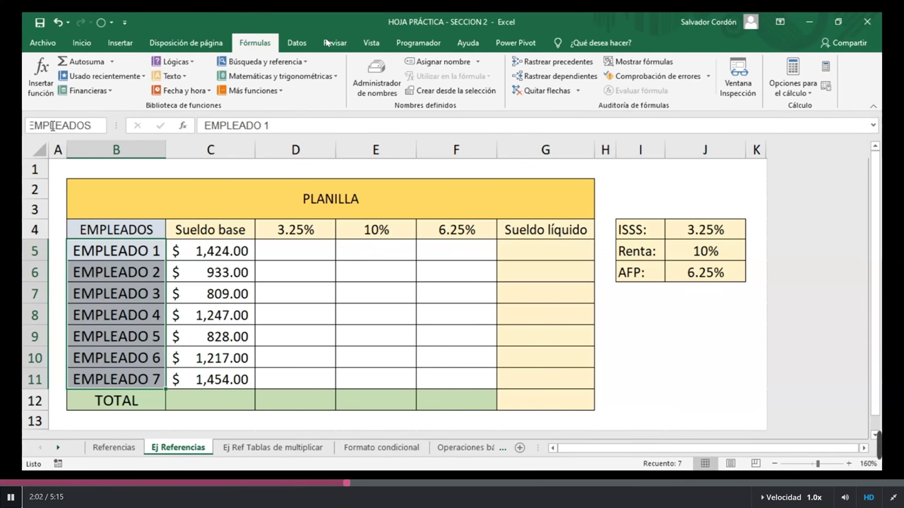
key(Return)
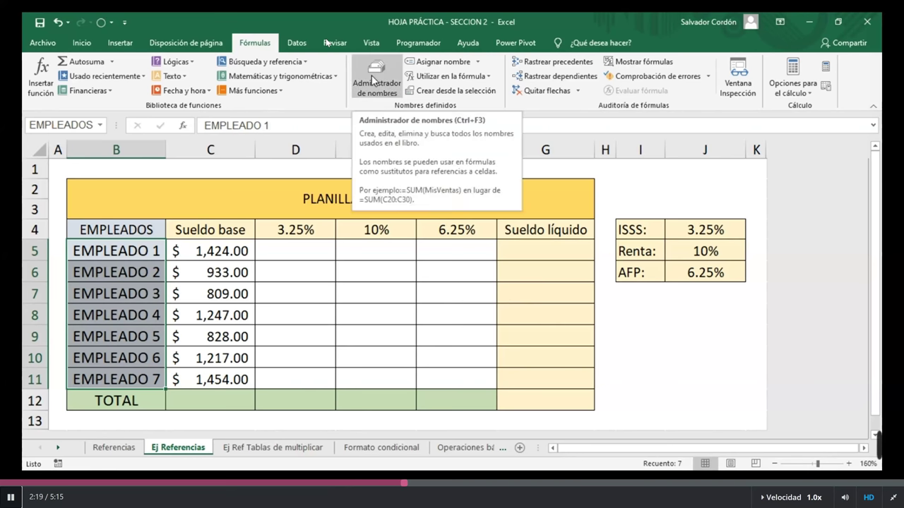
Start a new defined name in the Name Manager and enter "Sueldo base" as its name
click(82, 43)
click(255, 43)
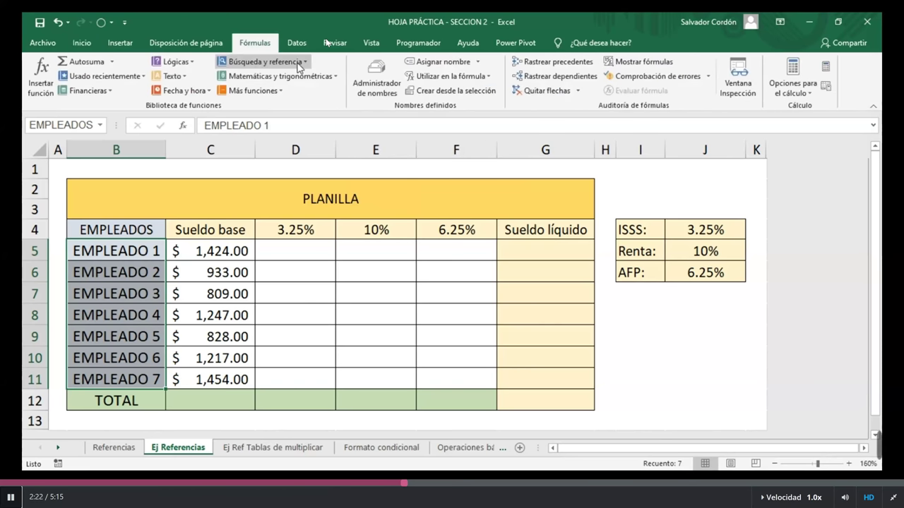
click(380, 83)
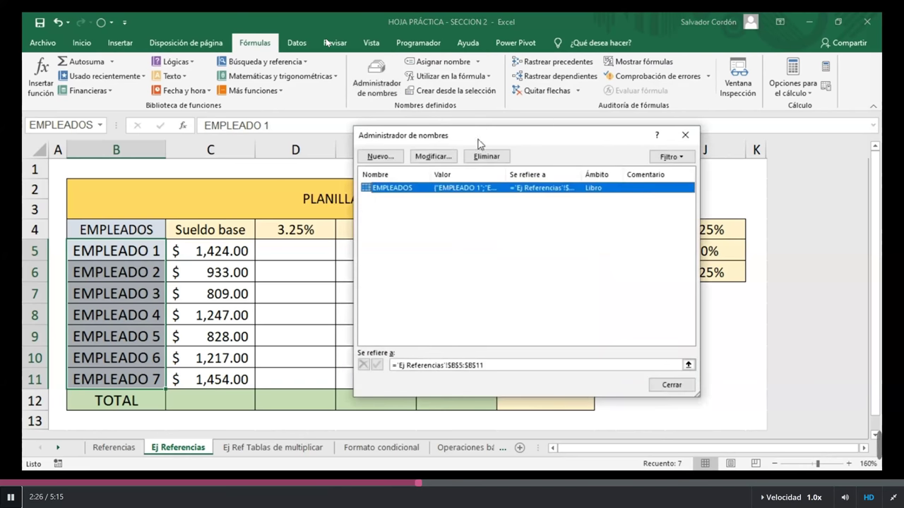
drag(478, 143, 549, 178)
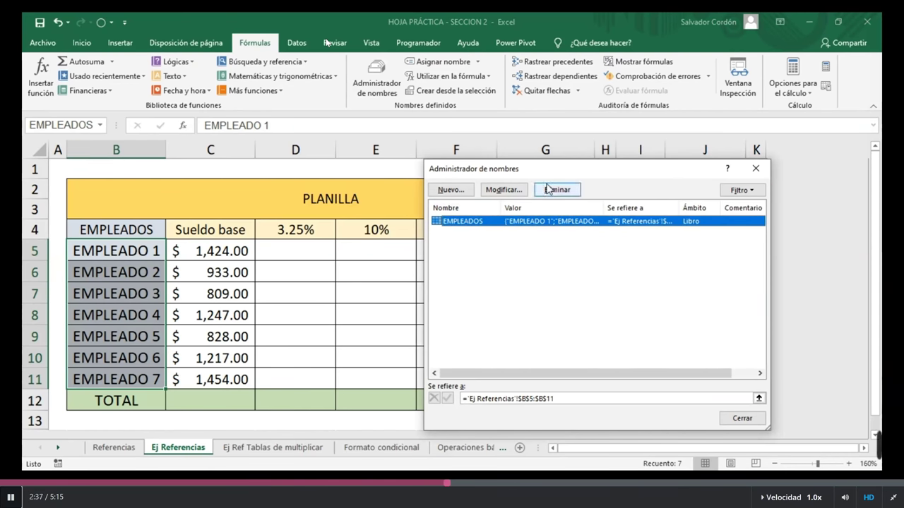
drag(548, 161, 532, 101)
click(462, 116)
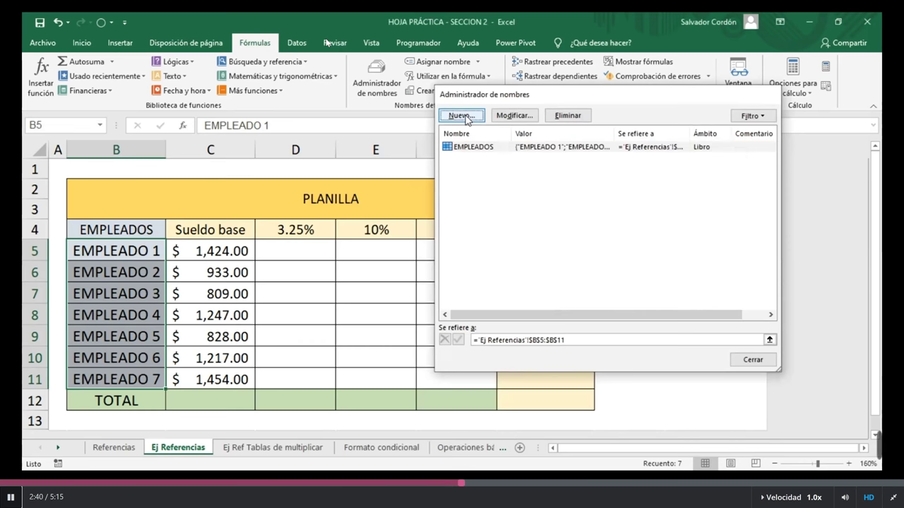
drag(567, 170, 492, 268)
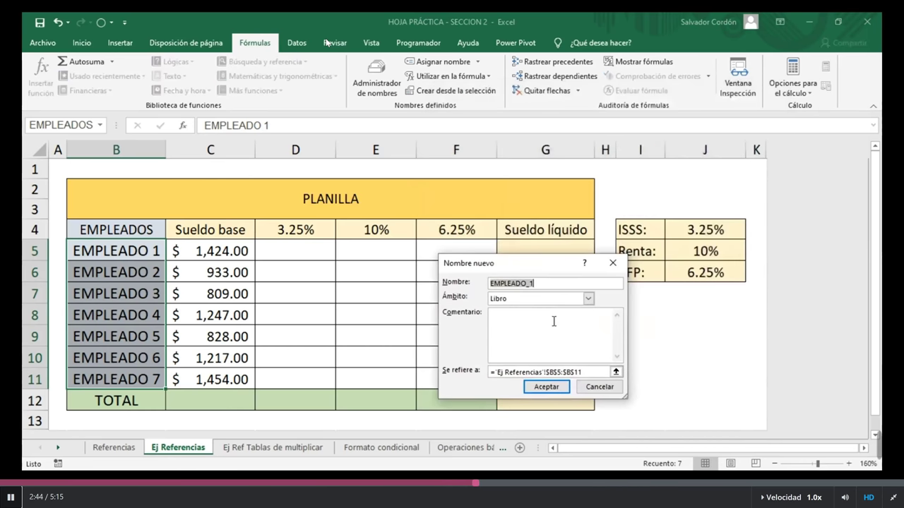
drag(536, 283, 483, 289)
text(Suel)
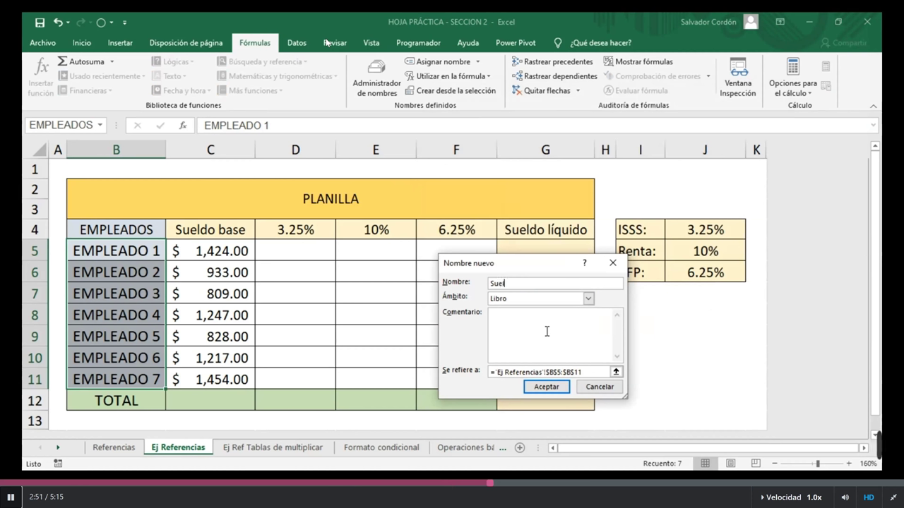
text(do base)
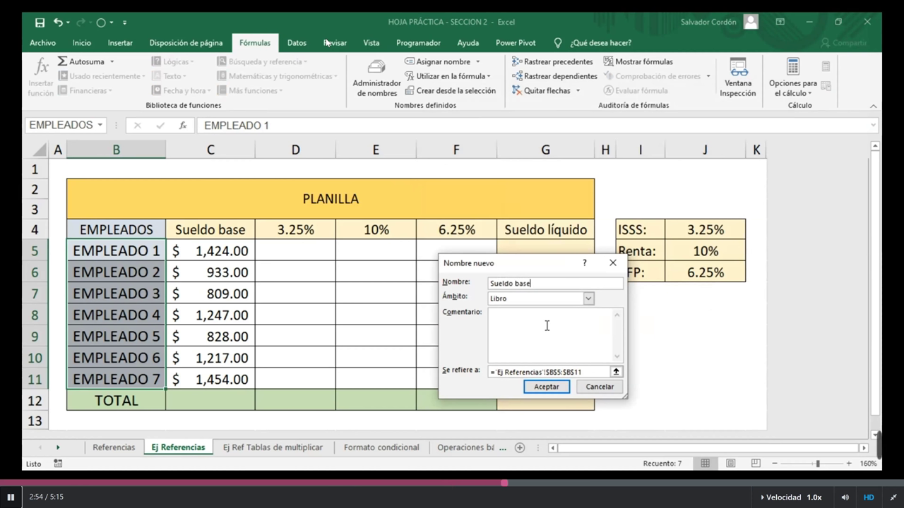
Try to accept the new name with a space in it, as "Sueldo base"
key(Left)
key(Left)
key(Left)
key(Left)
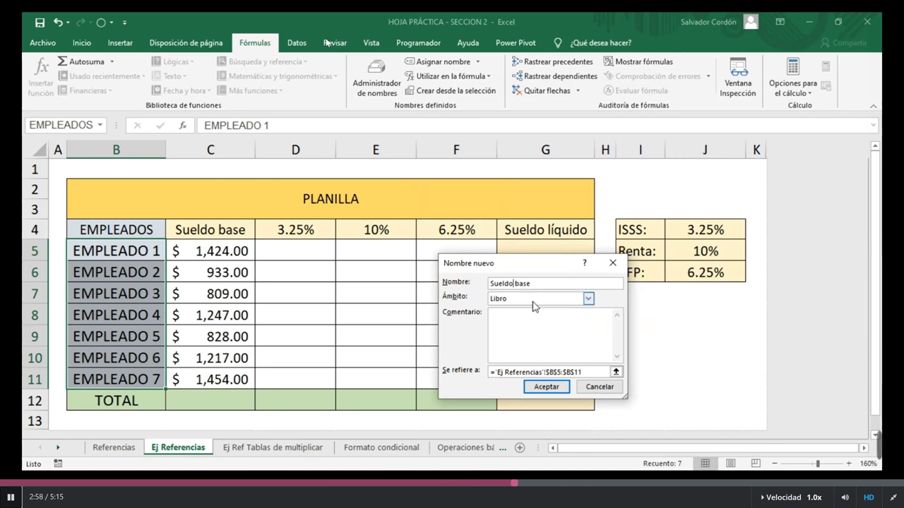
key(BackSpace)
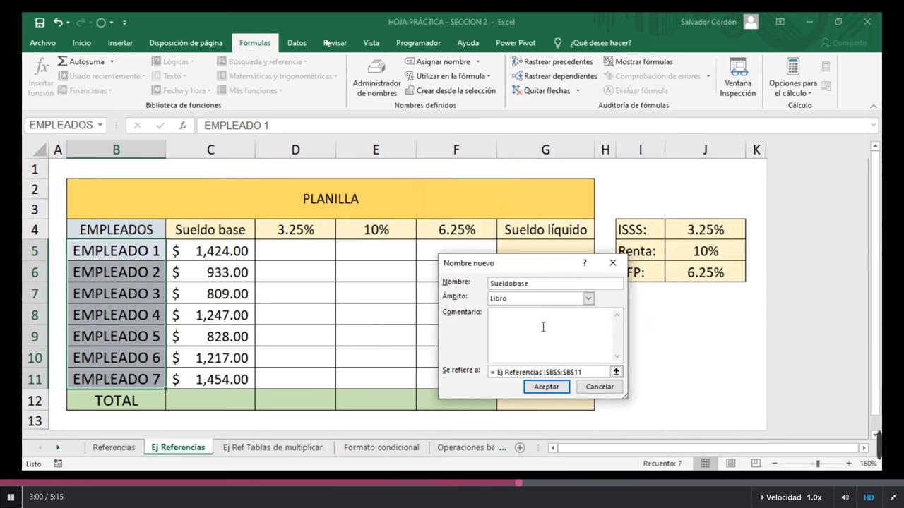
click(546, 388)
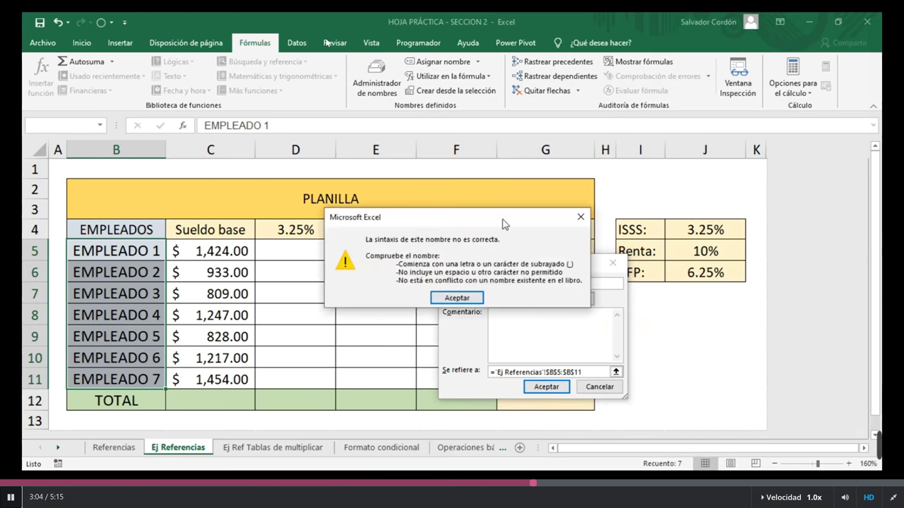
click(576, 218)
Change the new name to "Sueldo_base" with an underscore and set its scope to Libro
click(515, 283)
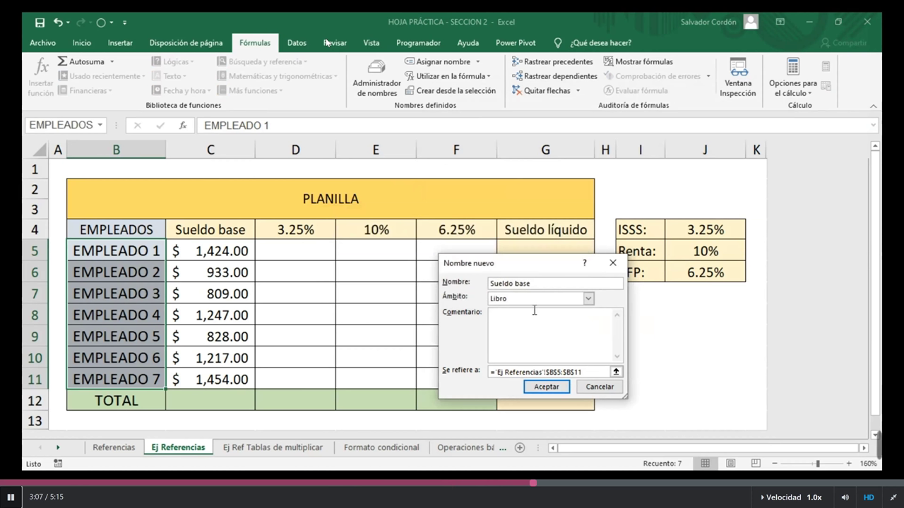
key(BackSpace)
text(_)
key(BackSpace)
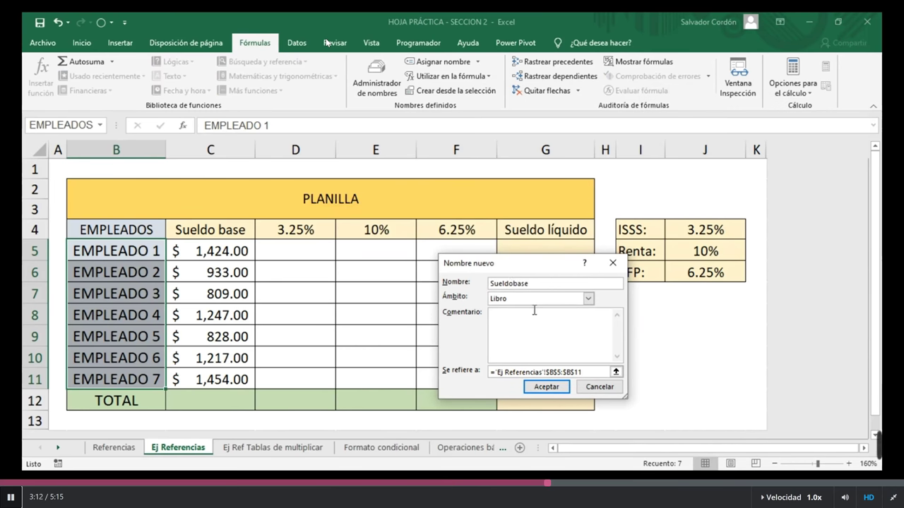
text(_)
click(534, 347)
click(589, 299)
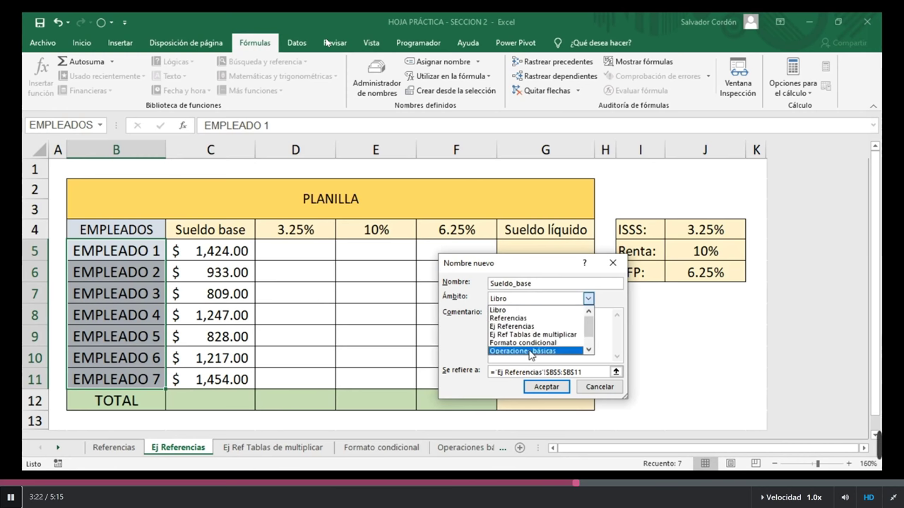
click(507, 311)
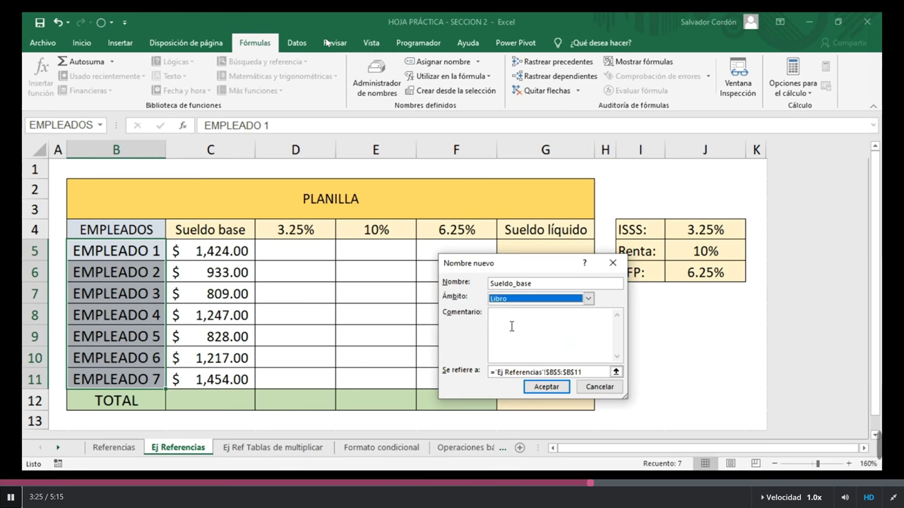
click(518, 327)
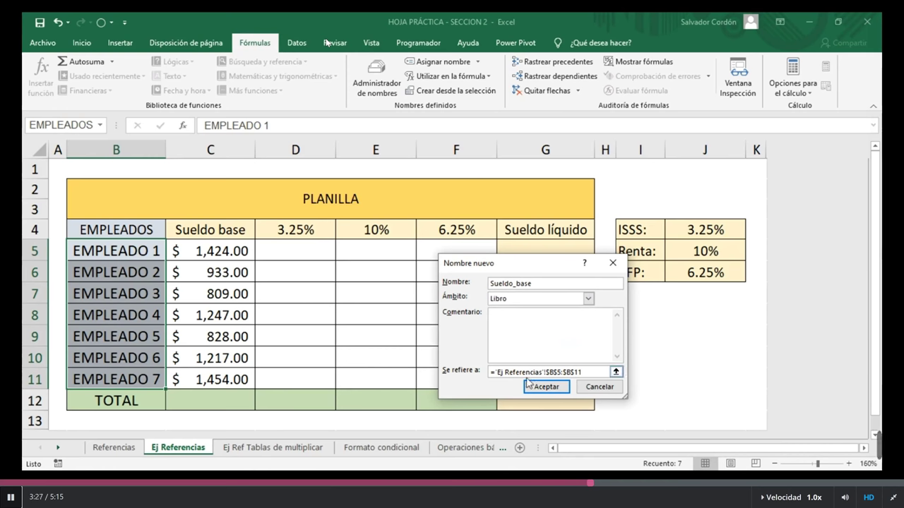
Replace the reference of Sueldo_base with the base salary range C5:C11 on the Ej Referencias sheet
click(501, 377)
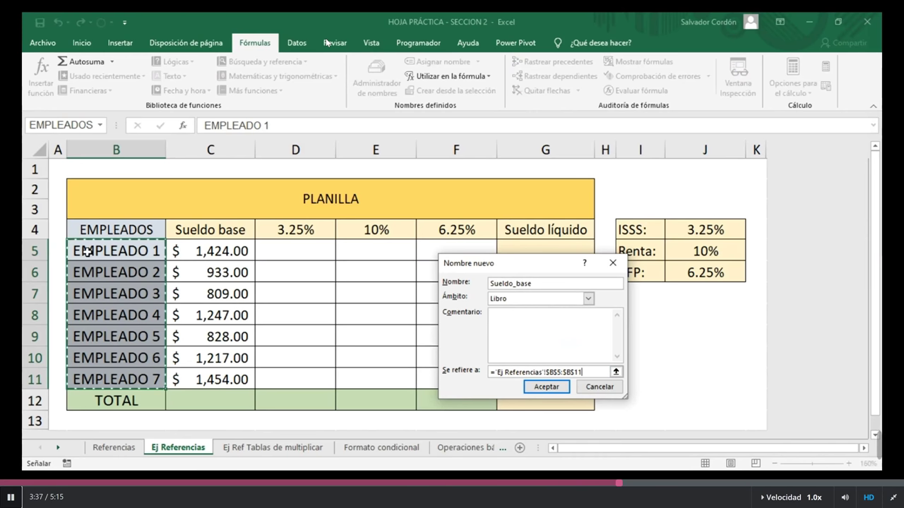
drag(505, 267, 523, 229)
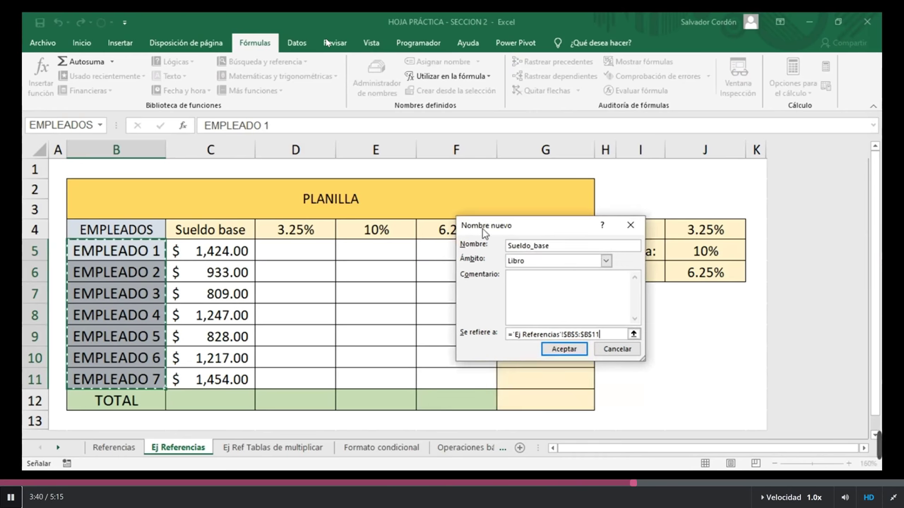
drag(597, 338, 486, 327)
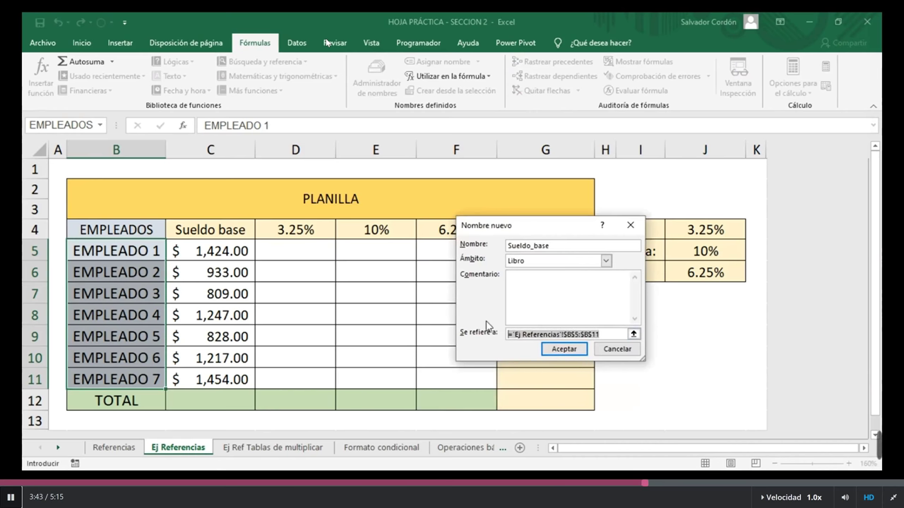
key(Delete)
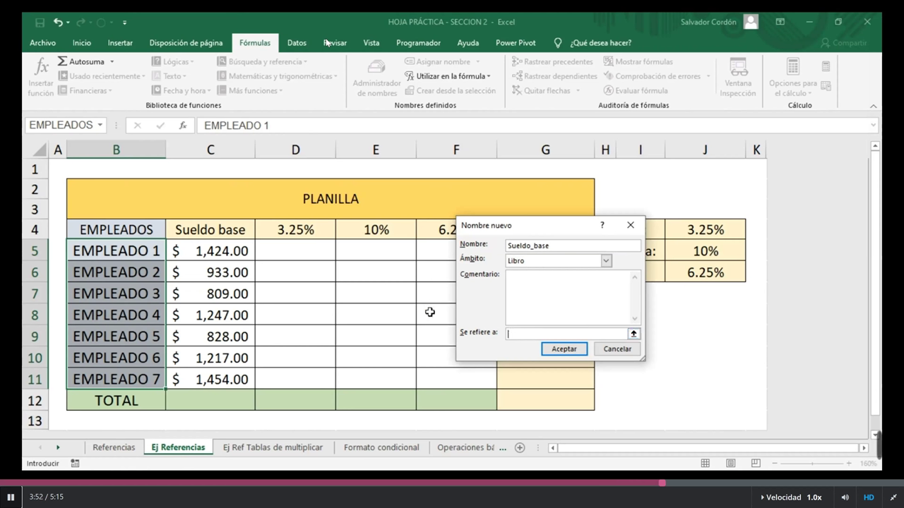
click(222, 248)
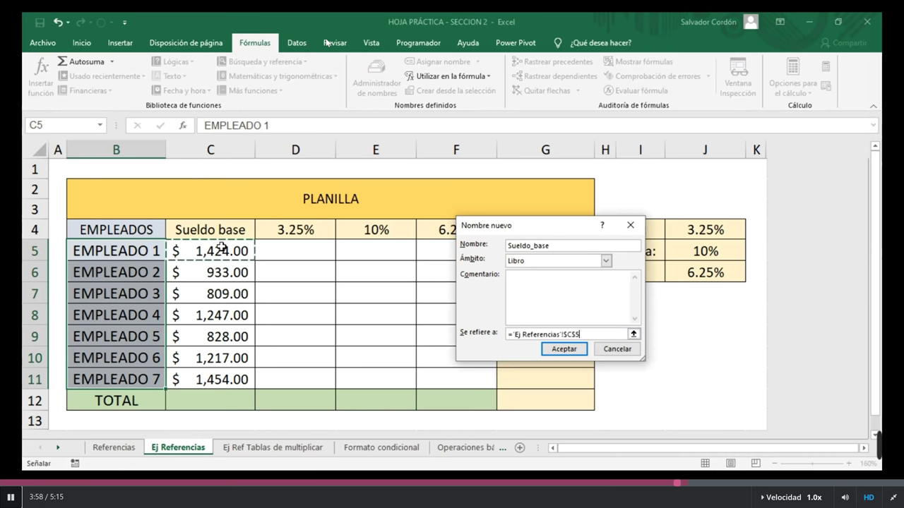
drag(221, 248, 218, 299)
drag(218, 299, 218, 379)
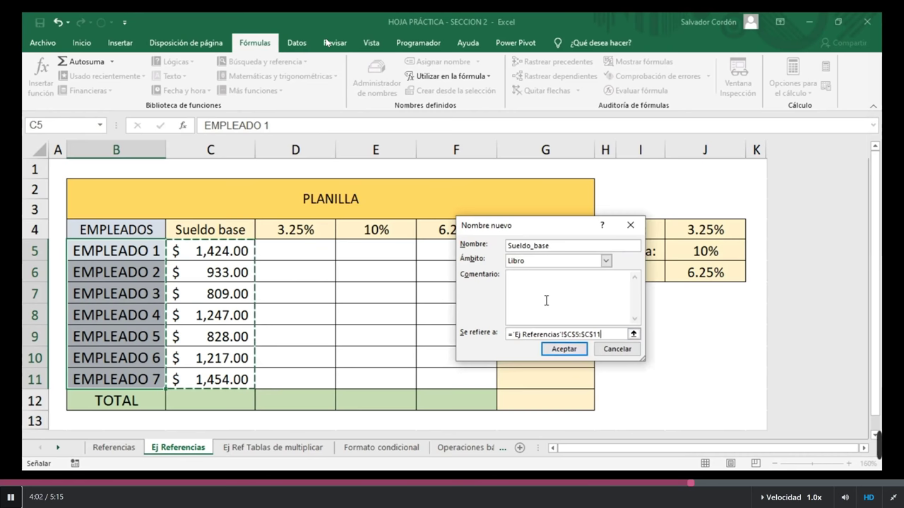
Accept the Sueldo_base name definition and close the Name Manager
click(563, 352)
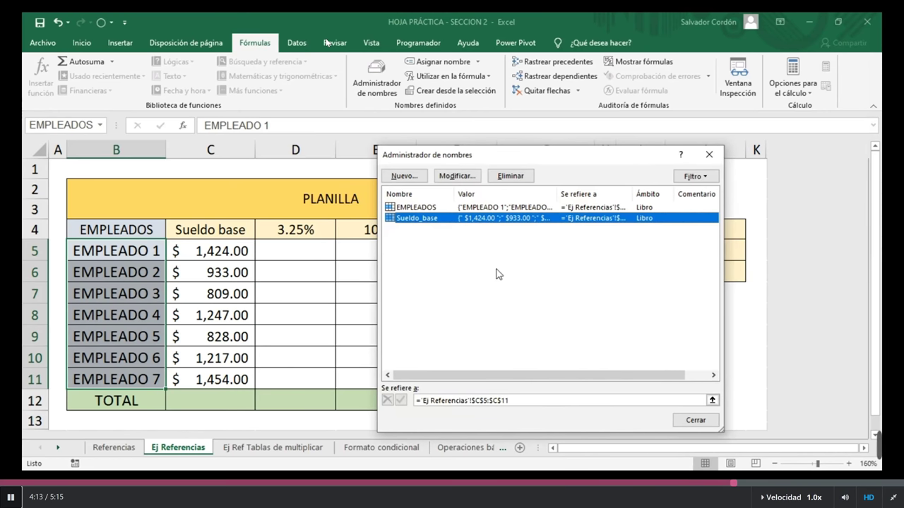
key(Escape)
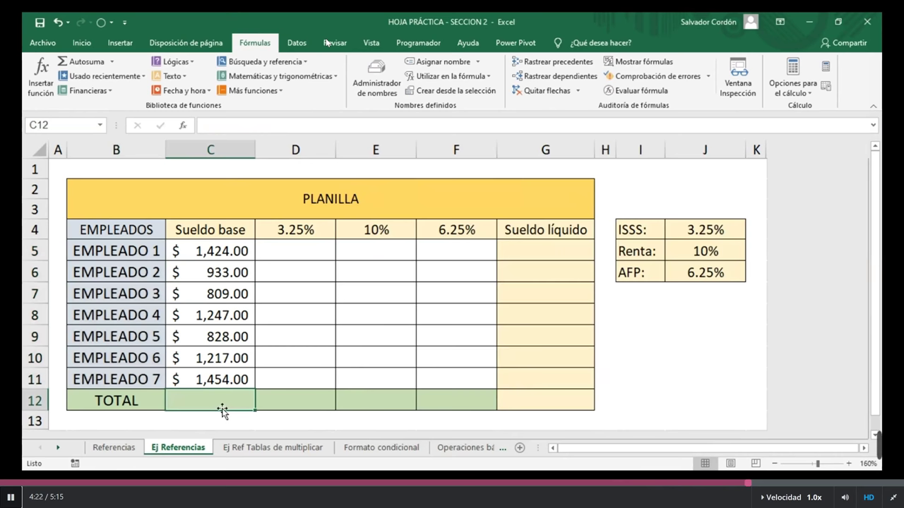
Total the base salaries in cell C12 with the formula =SUMA(Sueldo_base)
text(=SUM)
text(A)
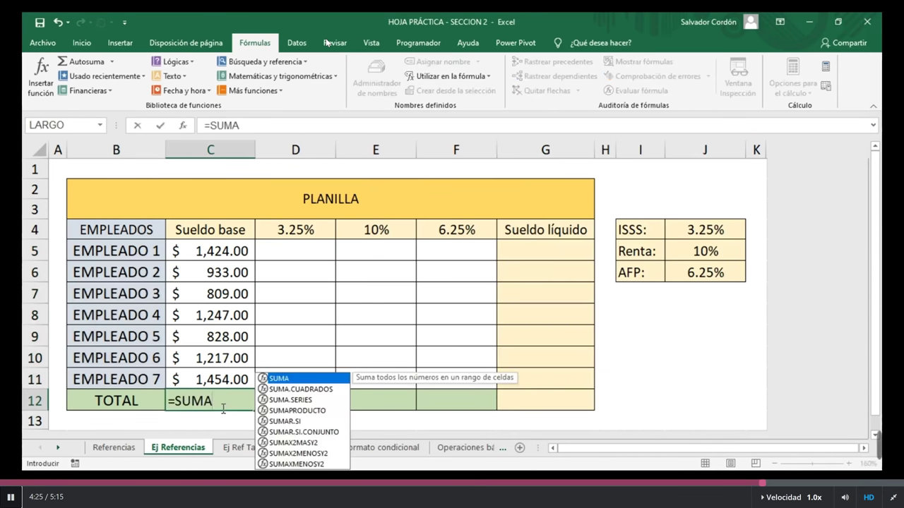
text(()
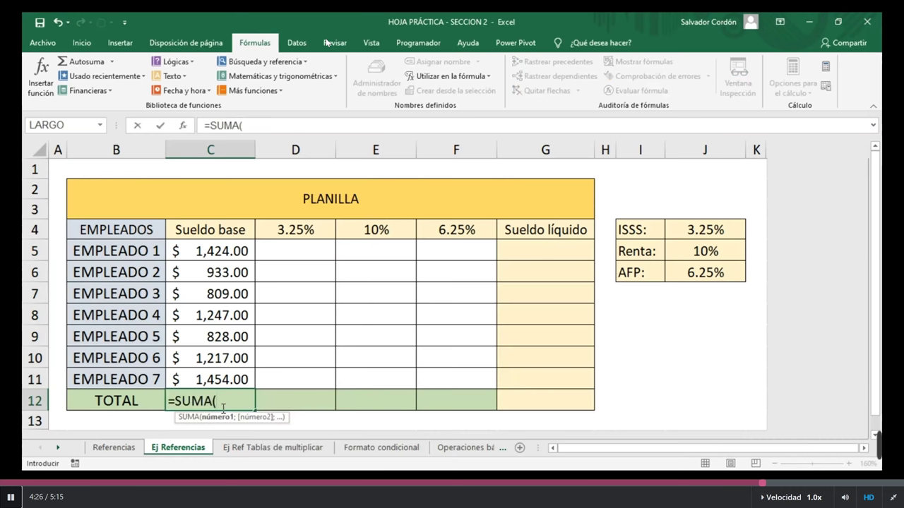
text(su)
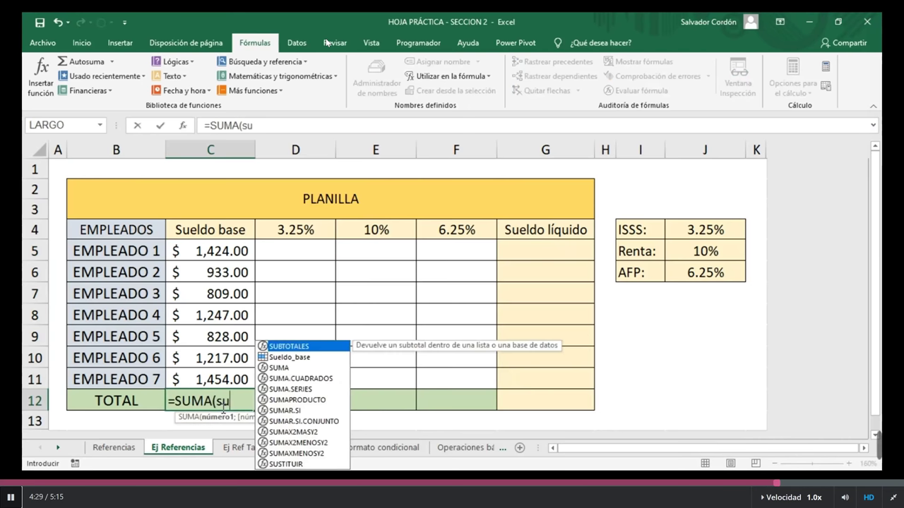
click(286, 358)
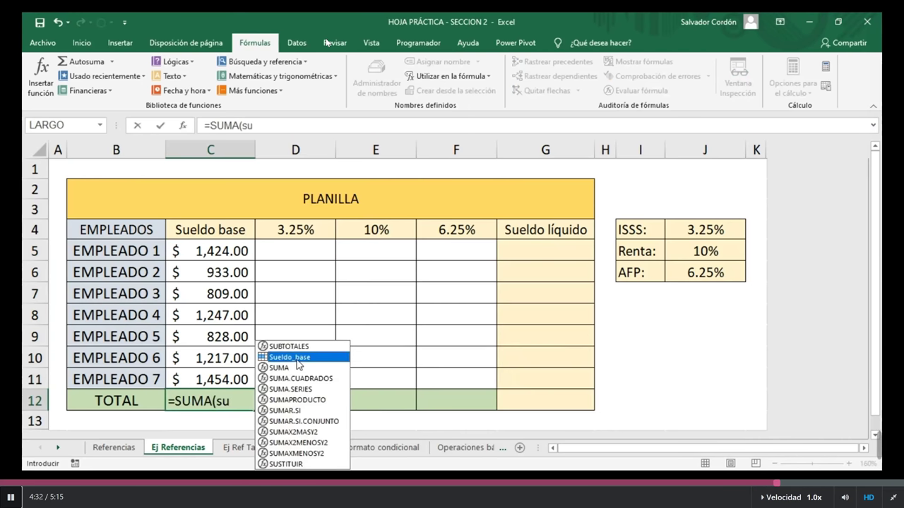
double_click(297, 358)
text())
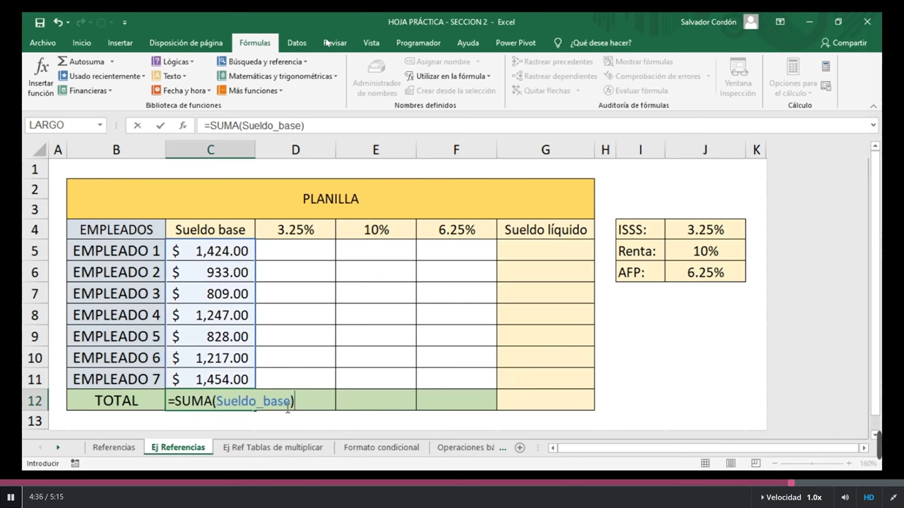
key(ctrl+Return)
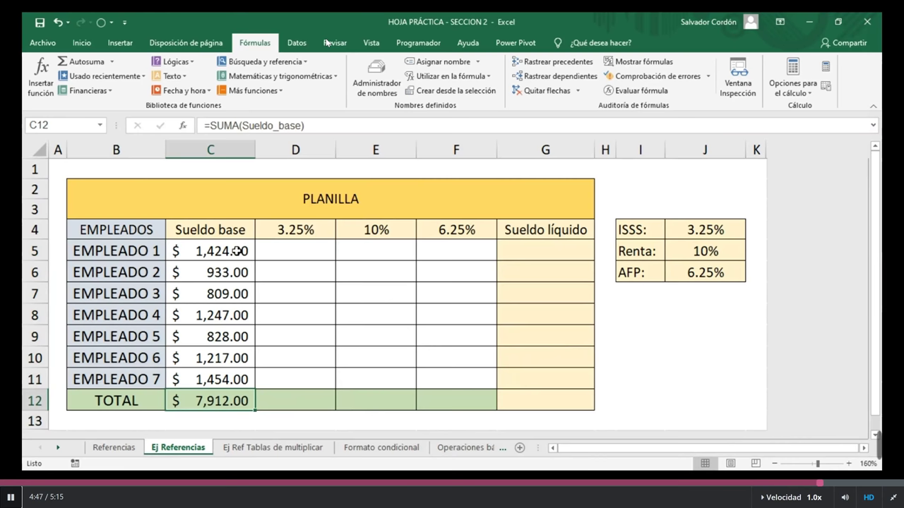
click(282, 255)
click(305, 312)
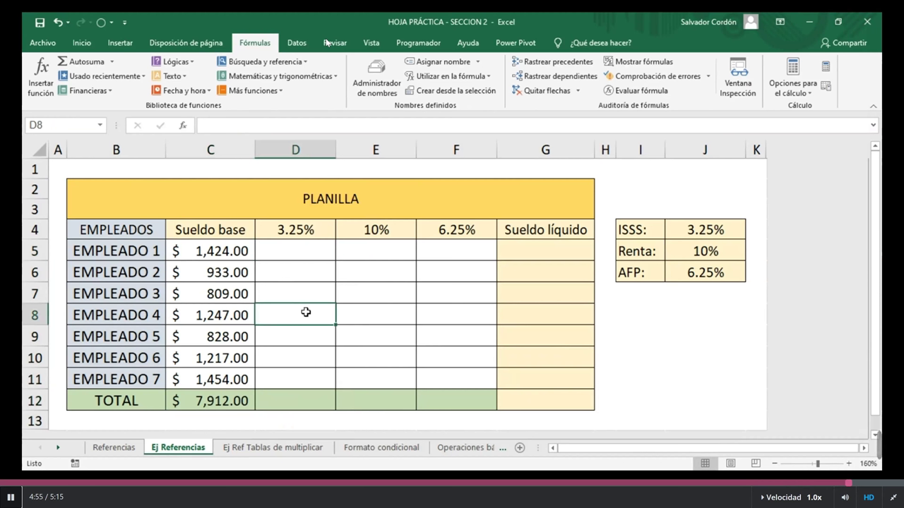
click(59, 128)
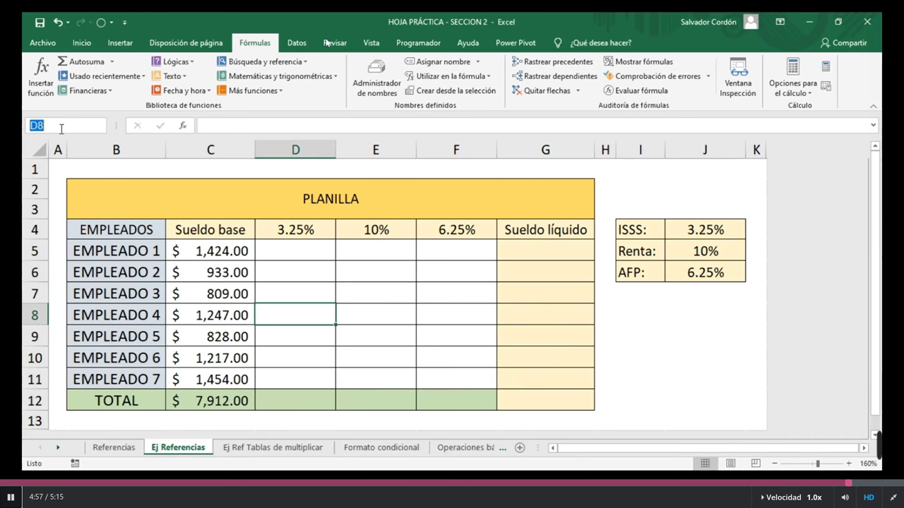
key(Return)
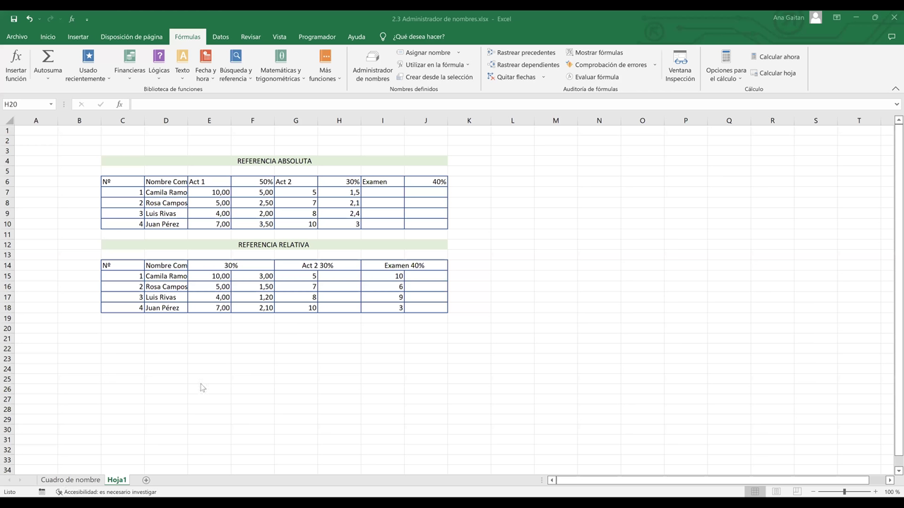
Switch to the Cuadro de nombre sheet of 2.3 Administrador de nombres.xlsx and look over its payroll table
key(ctrl+Page_Up)
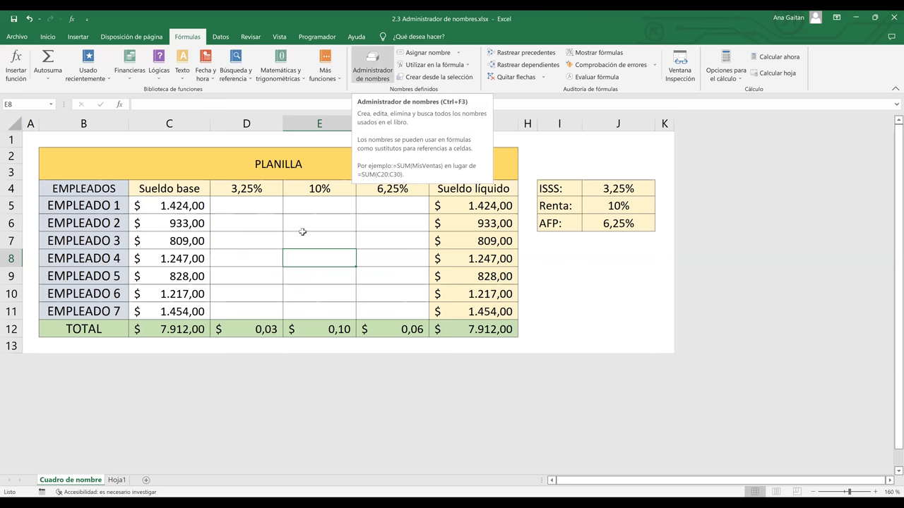
click(310, 282)
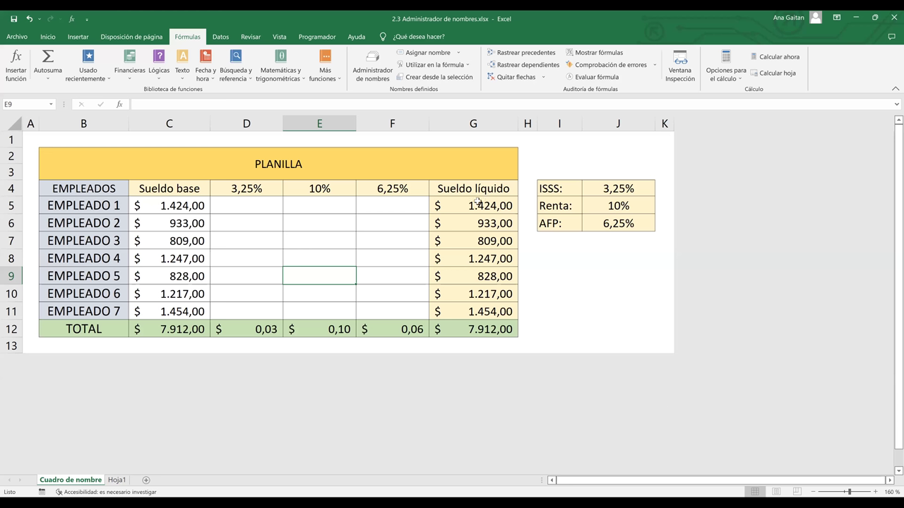
click(559, 293)
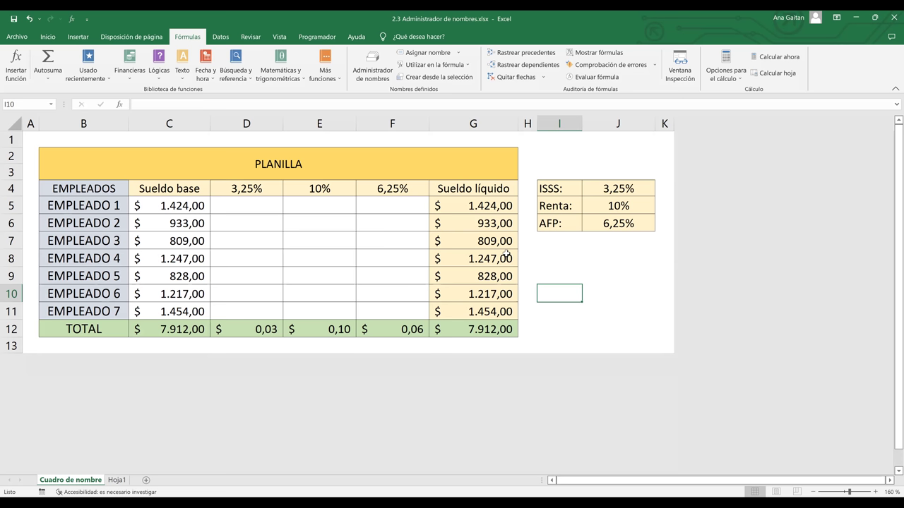
click(367, 191)
click(296, 200)
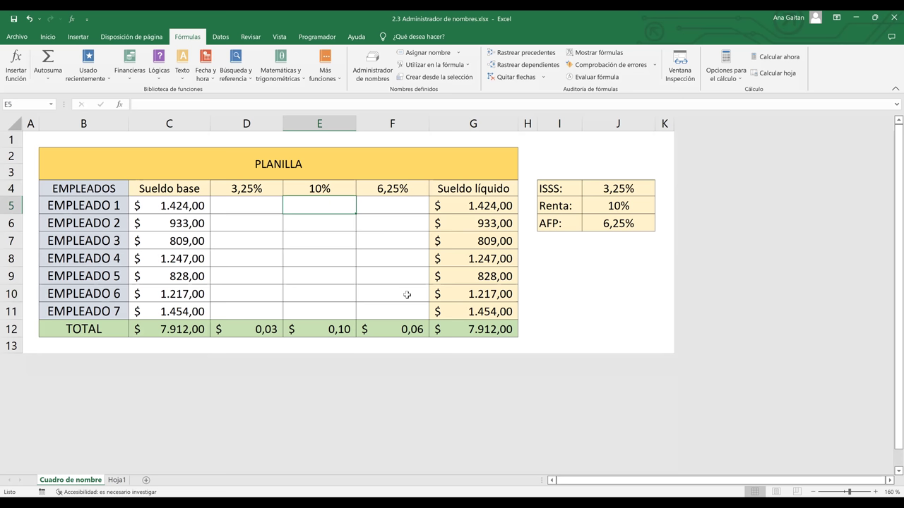
Examine the payroll table's employee names, base salaries and the 3,25%, 10% and 6,25% deduction columns
click(133, 209)
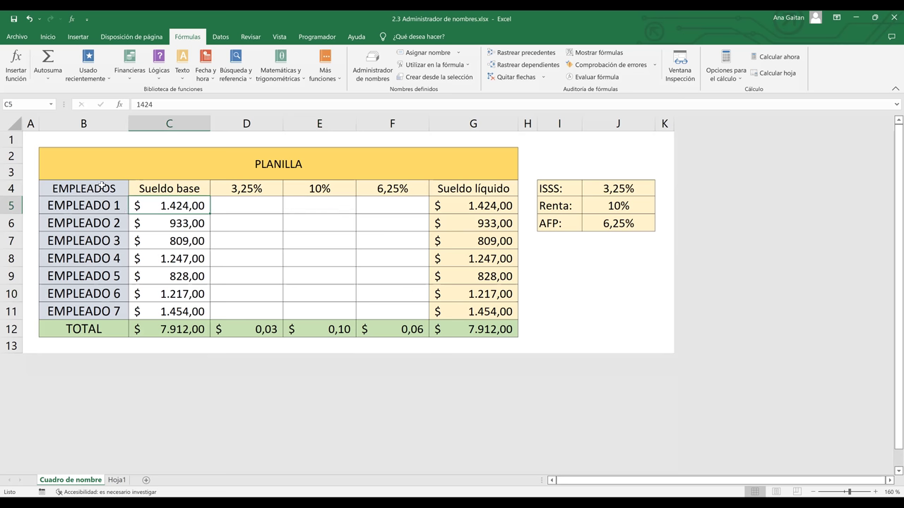
drag(103, 186, 247, 225)
drag(254, 279, 262, 309)
click(285, 208)
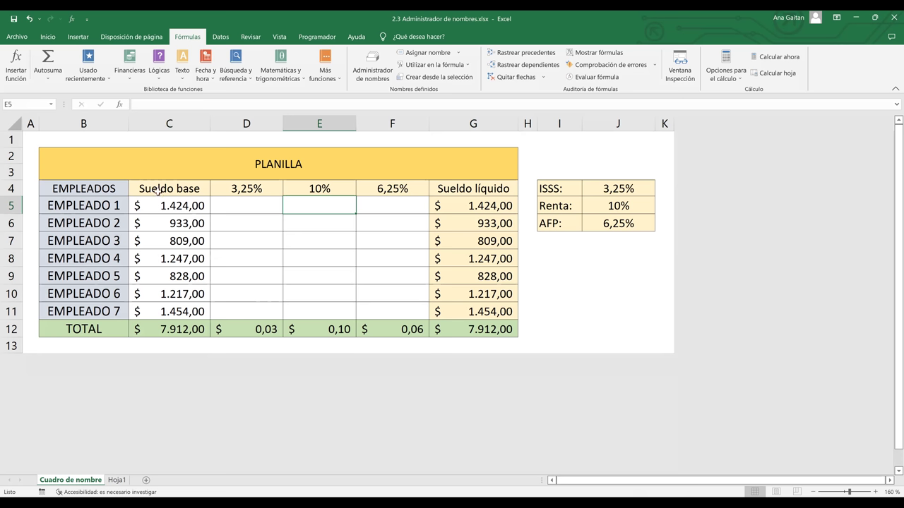
drag(102, 205, 92, 311)
drag(182, 192, 162, 315)
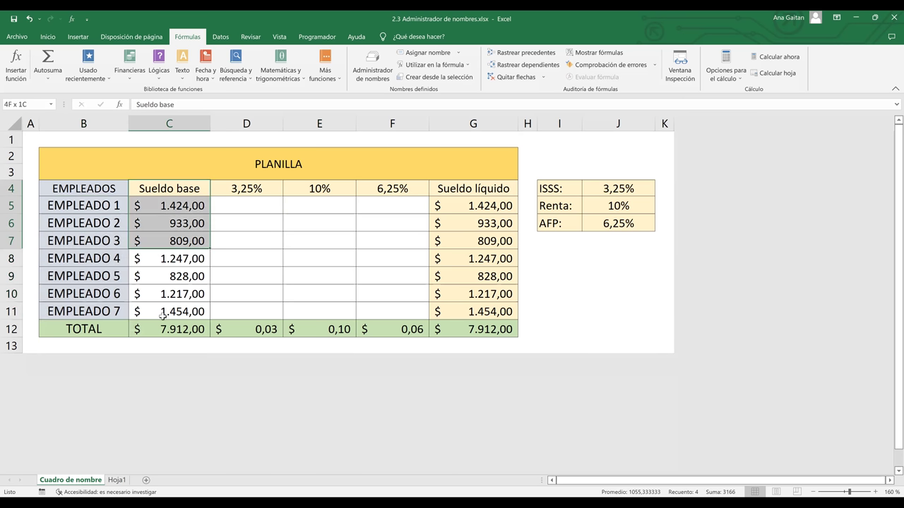
click(248, 195)
drag(424, 180, 375, 307)
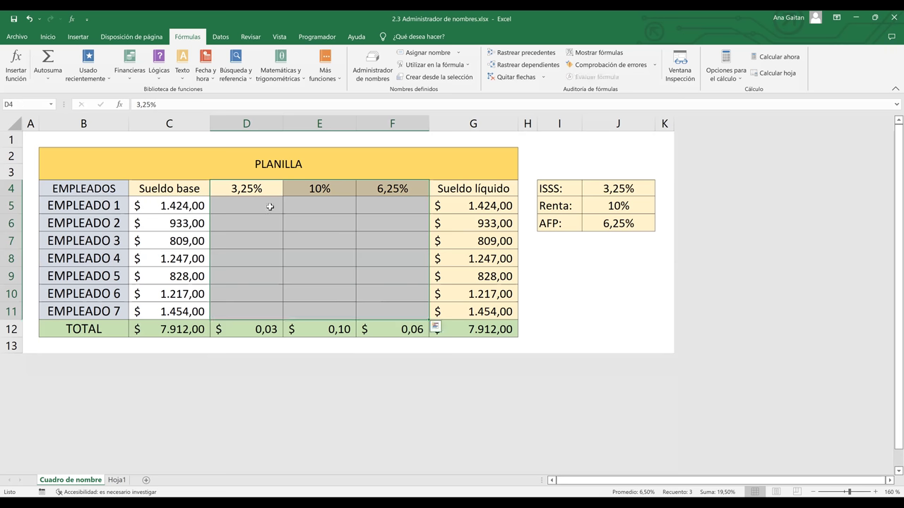
click(250, 202)
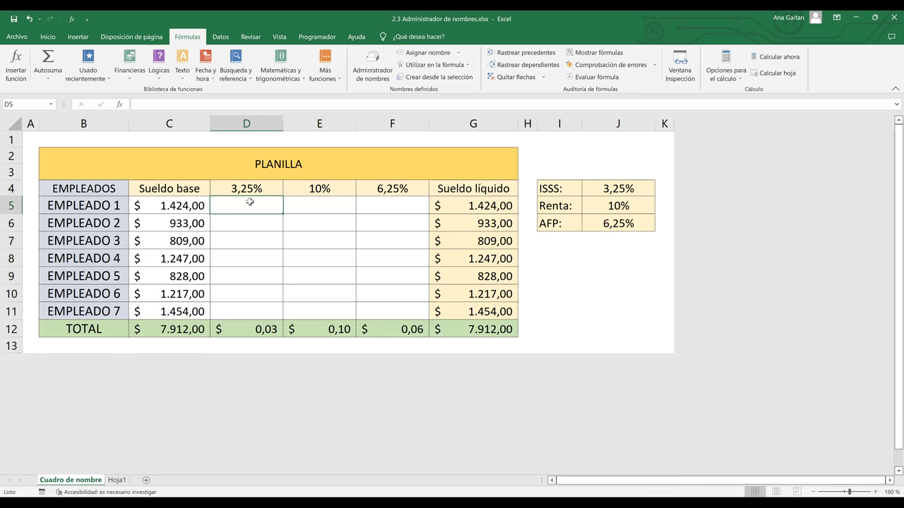
click(177, 208)
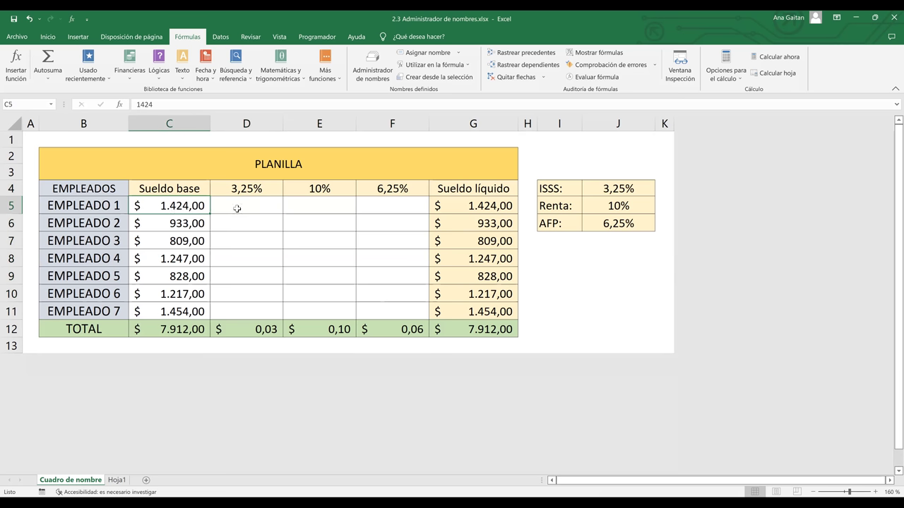
click(322, 204)
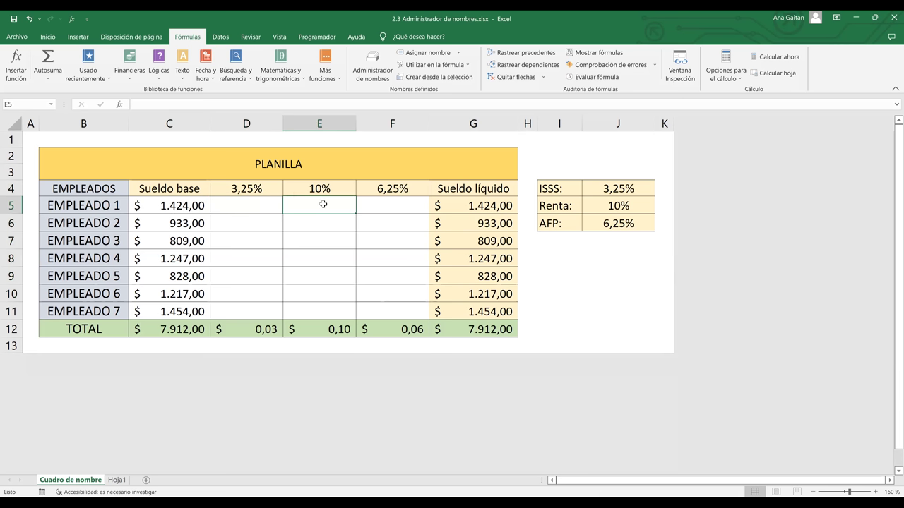
click(398, 204)
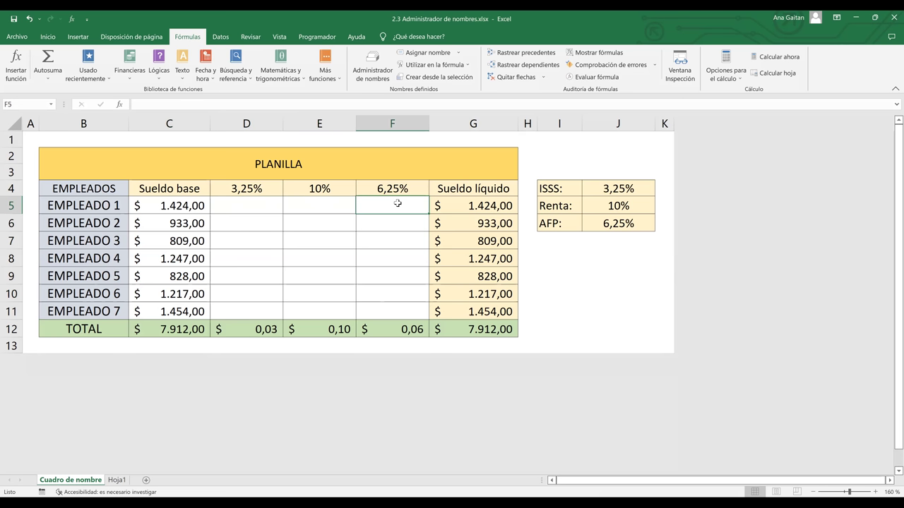
click(550, 273)
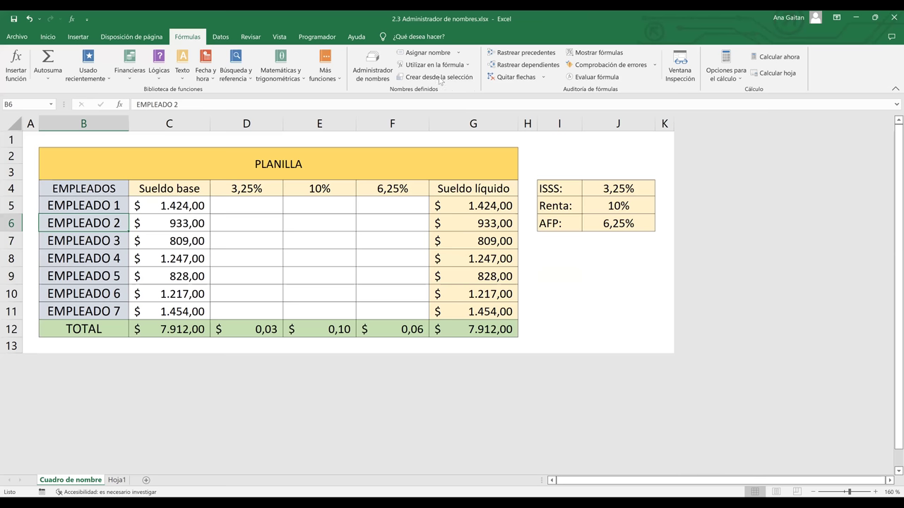
Open the Name Manager and inspect the definitions of the existing EMPLEADOS and ISSS names
click(376, 73)
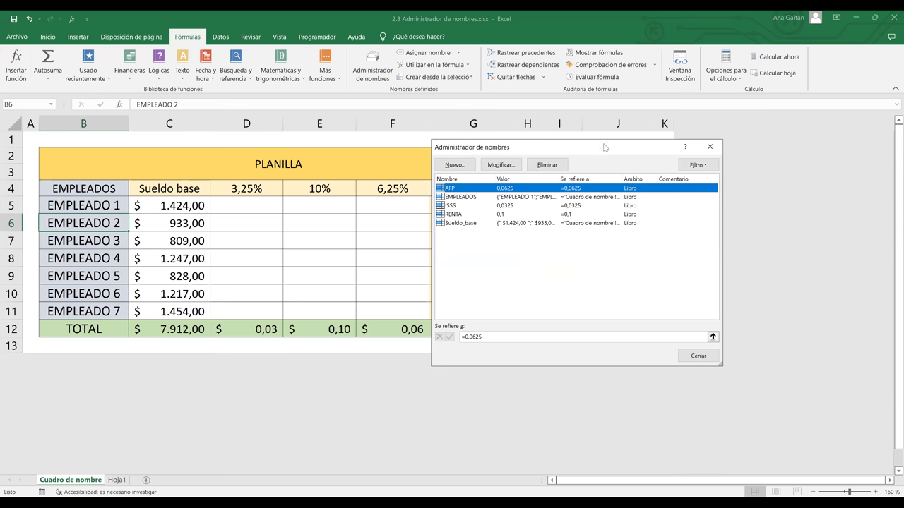
drag(604, 147, 424, 221)
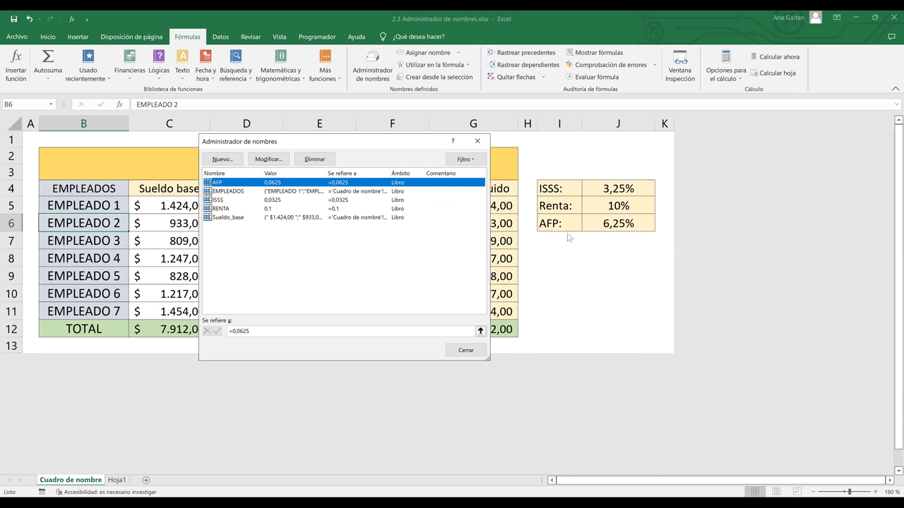
click(228, 192)
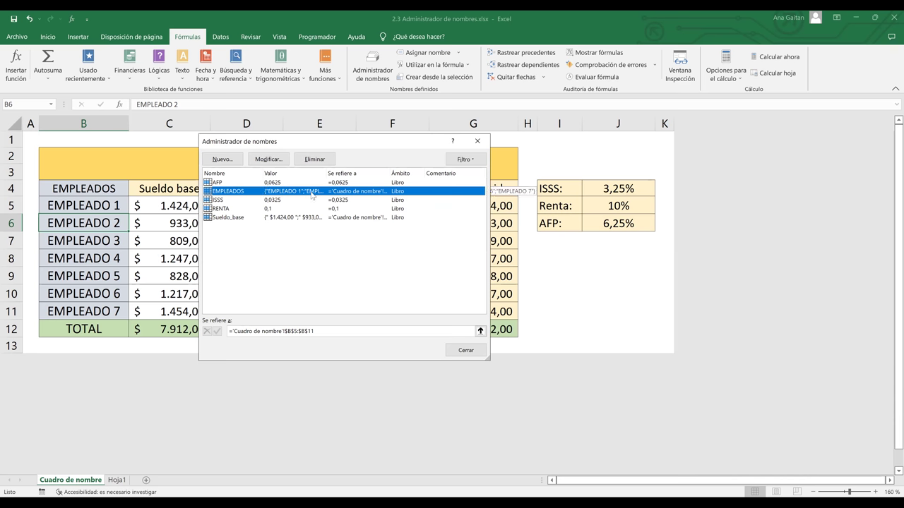
click(275, 161)
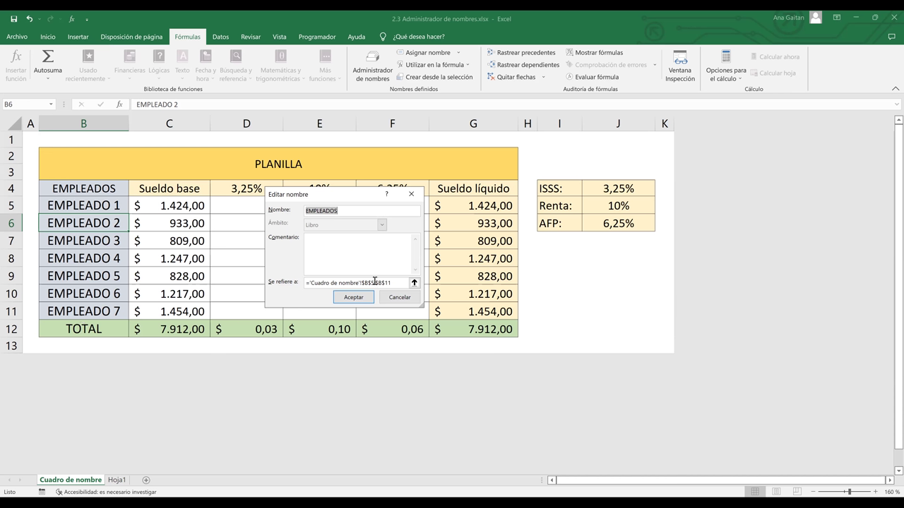
click(395, 302)
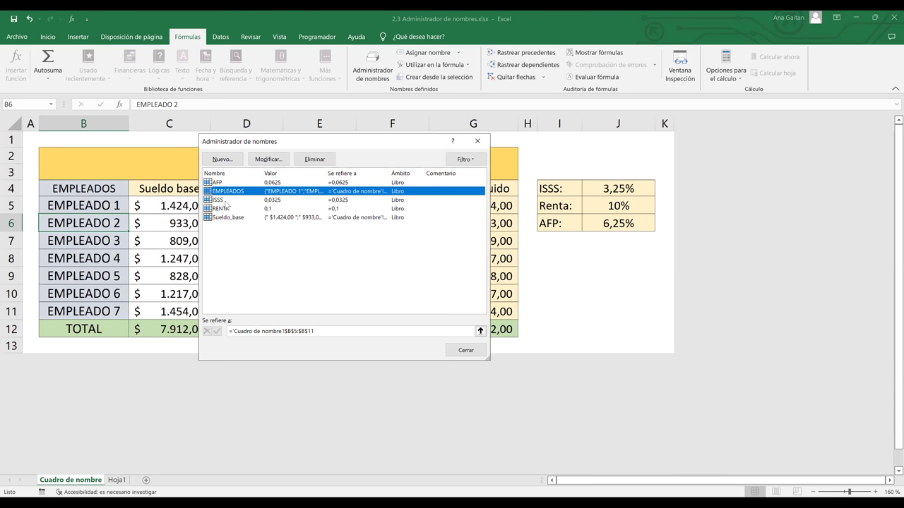
click(224, 201)
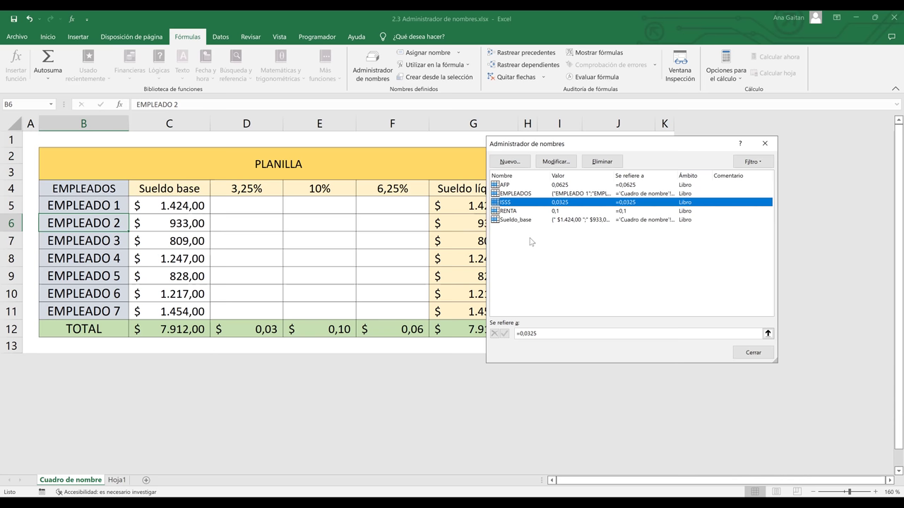
Delete the names AFP, EMPLEADOS, ISSS, RENTA and Sueldo_base together and close the Name Manager
drag(527, 240, 526, 182)
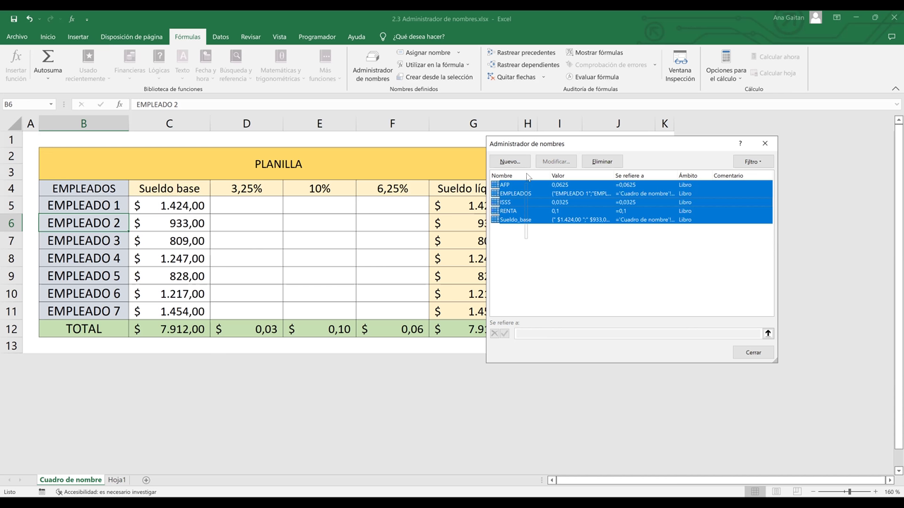
click(601, 162)
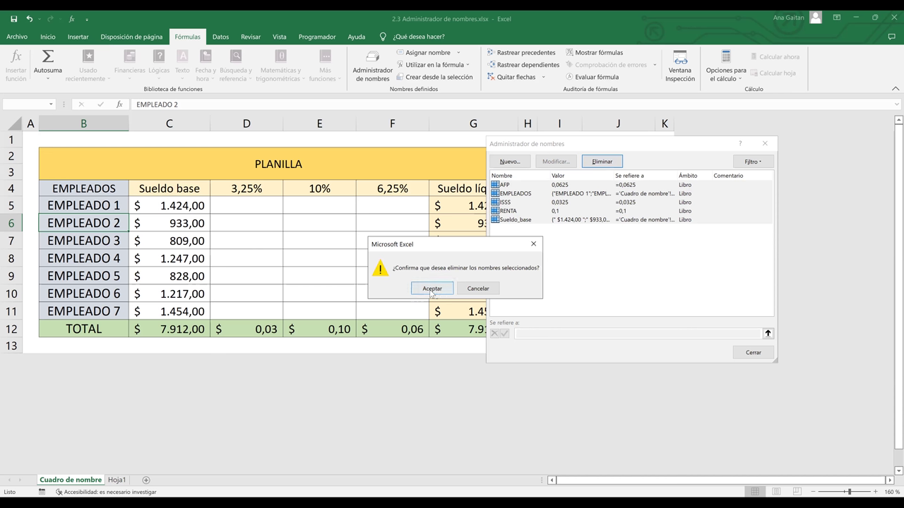
click(432, 289)
click(770, 145)
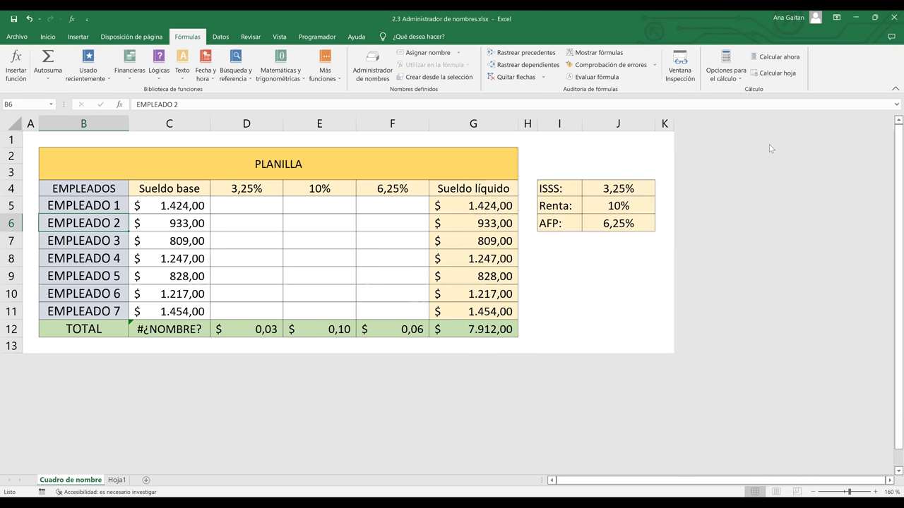
Start a new defined name for the base salaries in C5:C11, naming it Sueldobase with the scope Libro
click(179, 223)
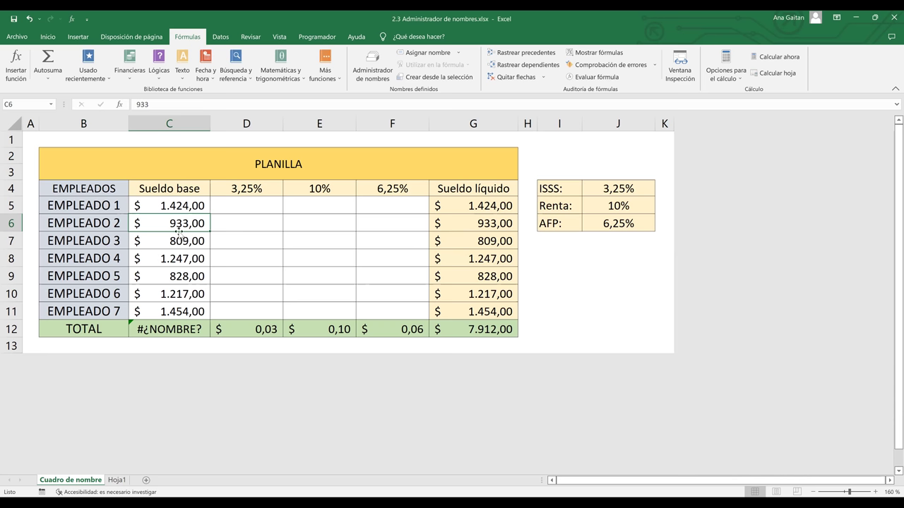
click(175, 202)
drag(175, 219, 177, 314)
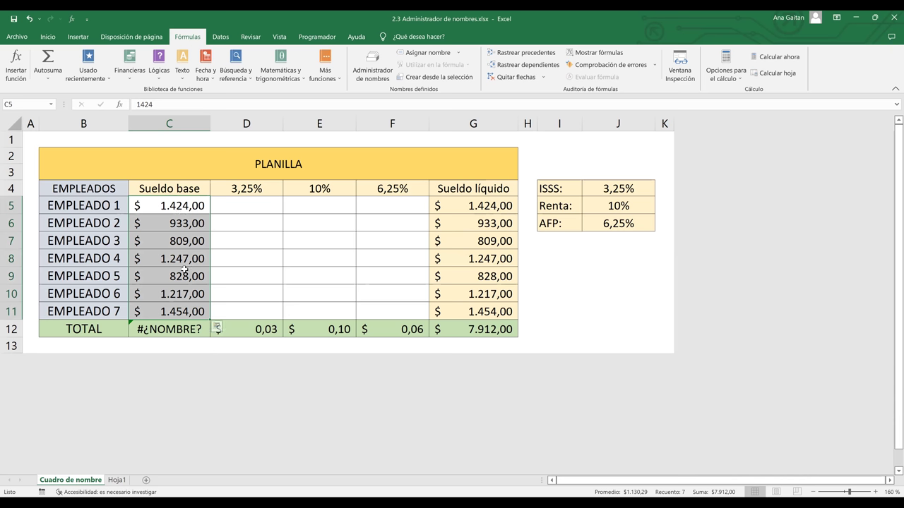
drag(204, 207, 182, 308)
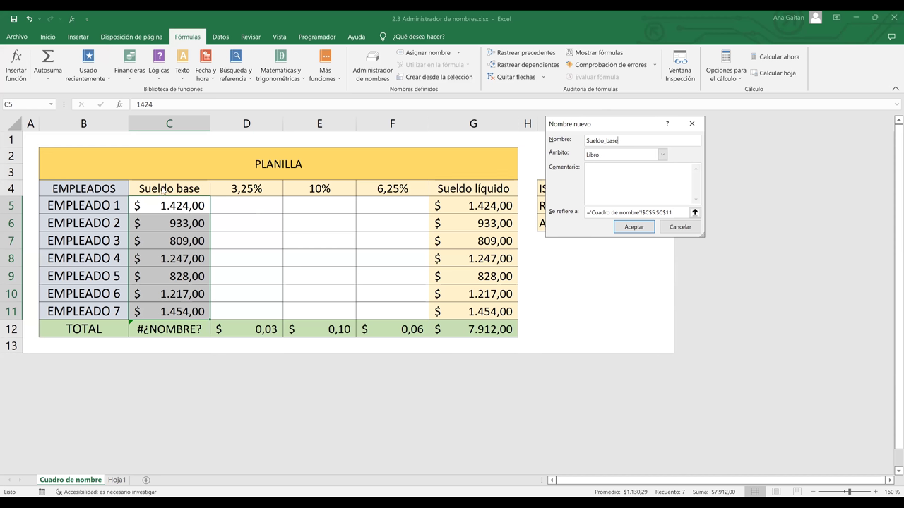
click(610, 142)
key(BackSpace)
text(b)
key(BackSpace)
click(663, 155)
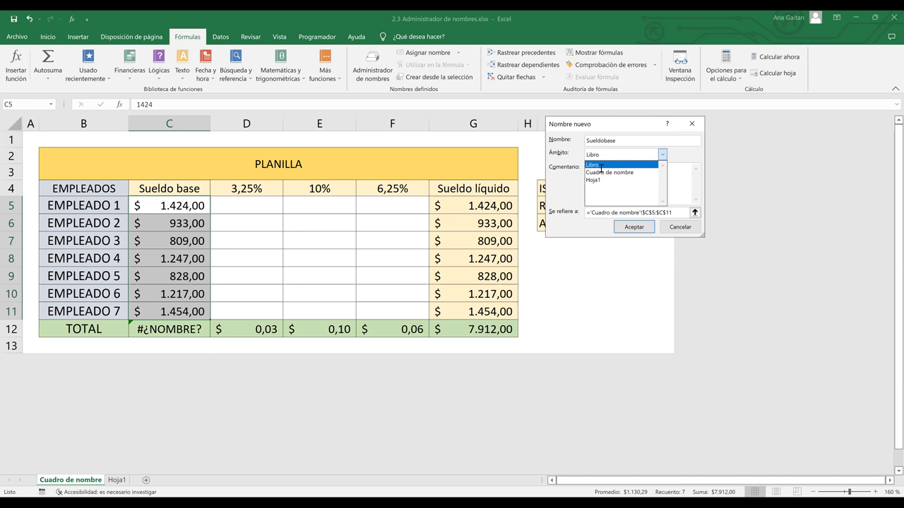
click(599, 165)
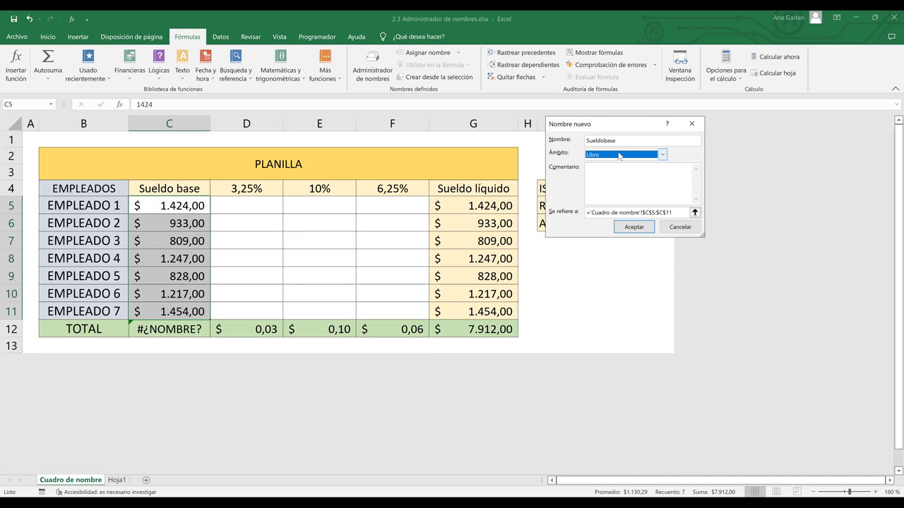
Add the comment "corresponde a los suelos de los 7 empleados de la empresa" to the new name and create it
click(610, 184)
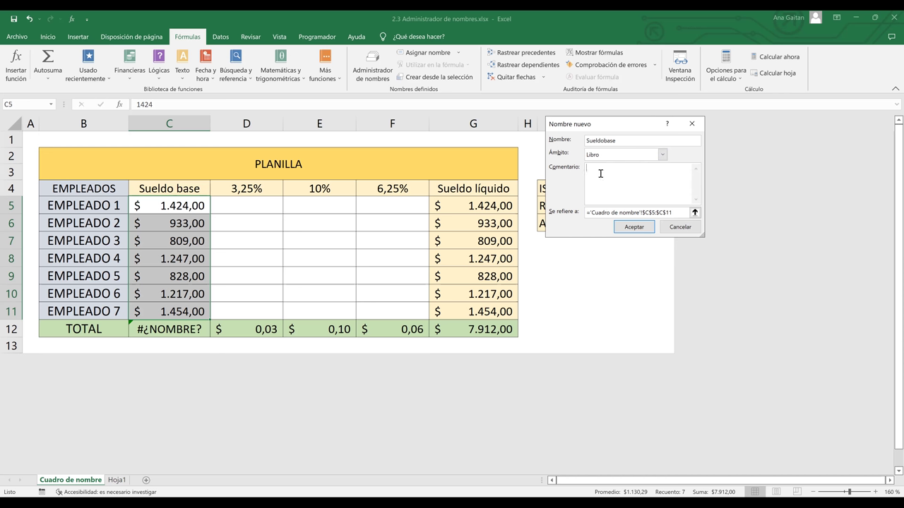
text(corre)
text(sponde a los)
text( suelos de los)
text( 7 emp)
text(lead)
text(os de la empr)
text(esa)
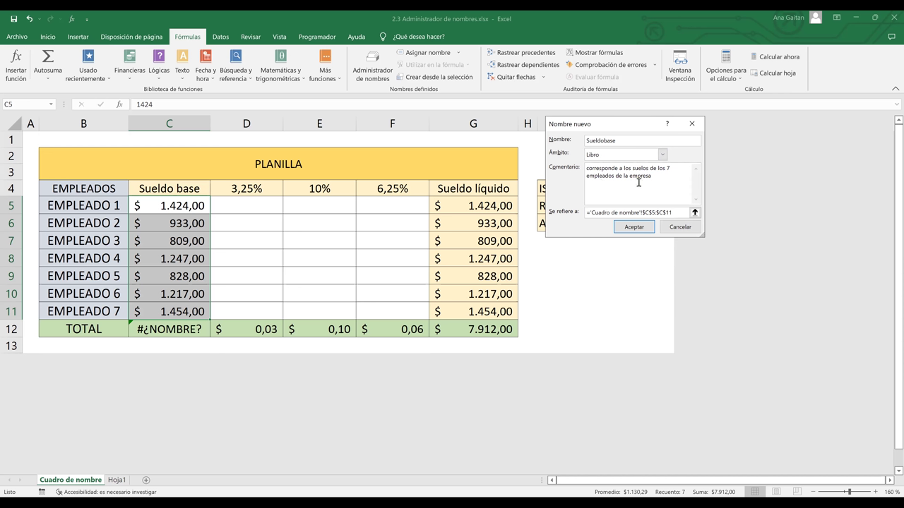
key(ctrl+a)
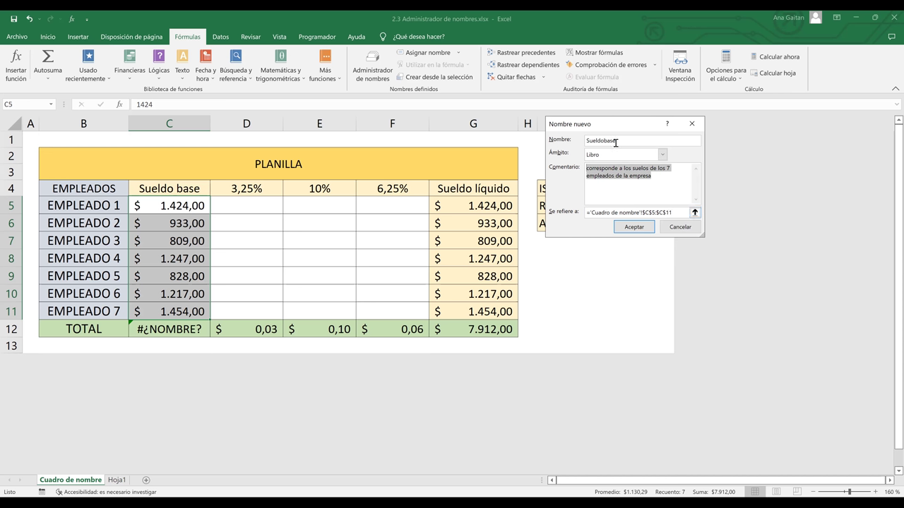
click(636, 227)
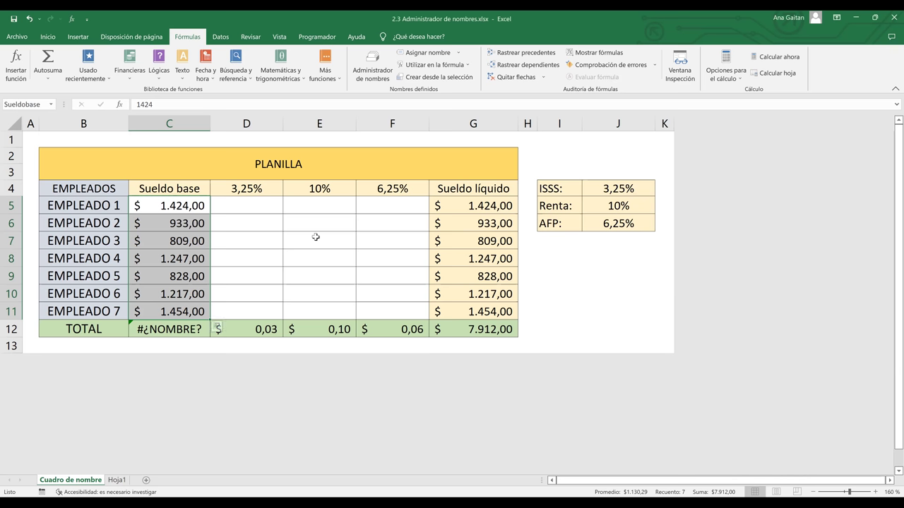
click(184, 205)
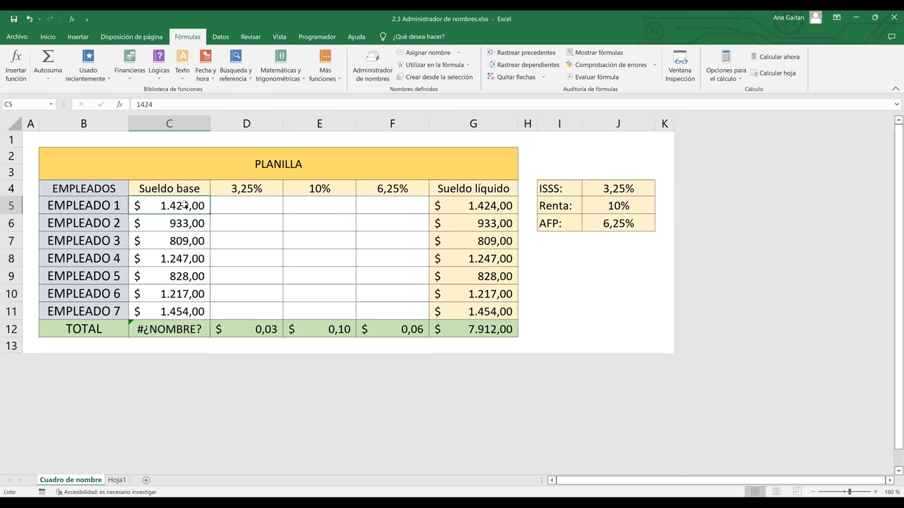
drag(184, 206, 183, 309)
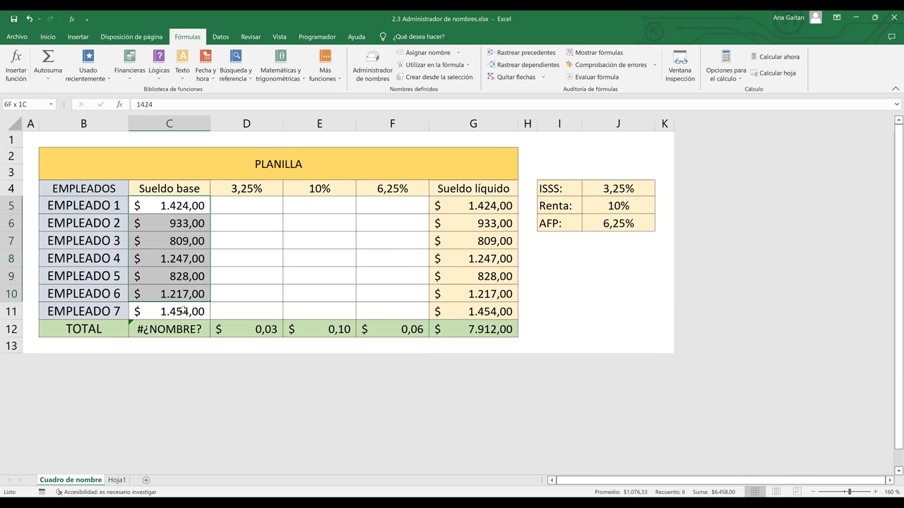
click(236, 294)
Clear the Sueldo base total in C12 and begin a new SUMA formula there
click(148, 331)
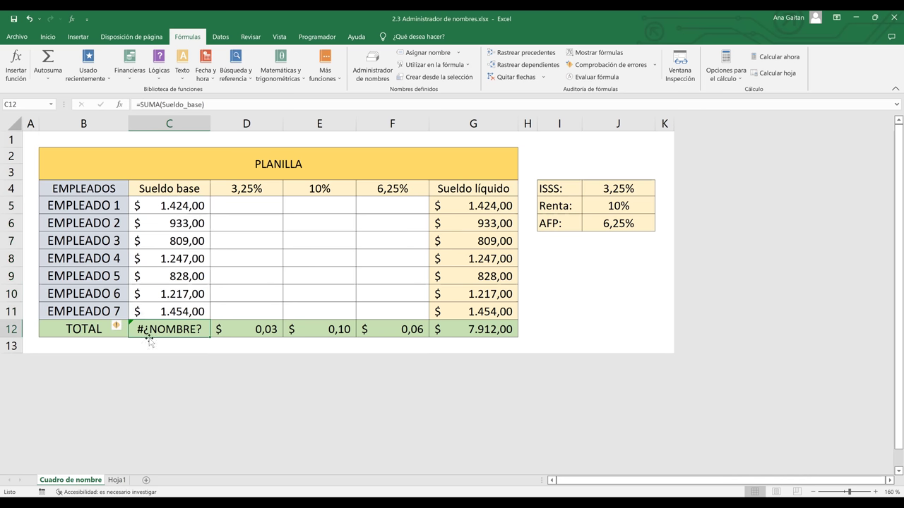
key(BackSpace)
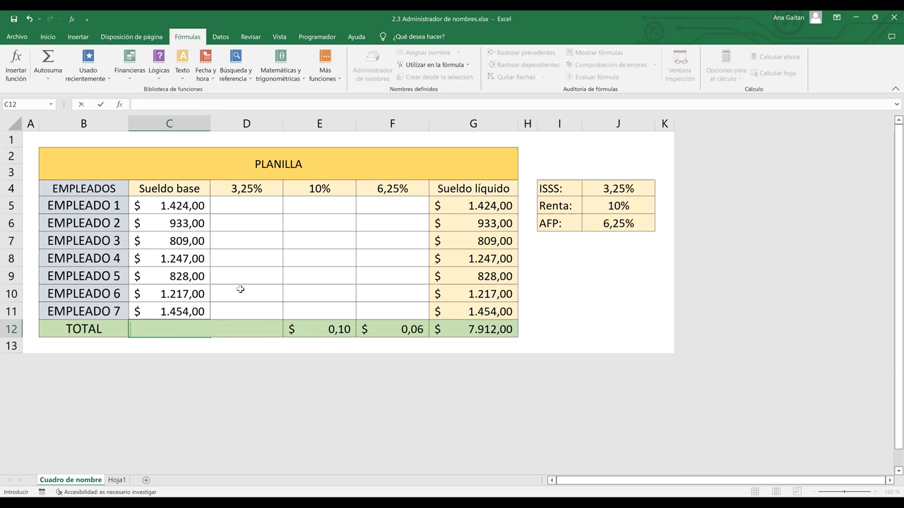
click(199, 325)
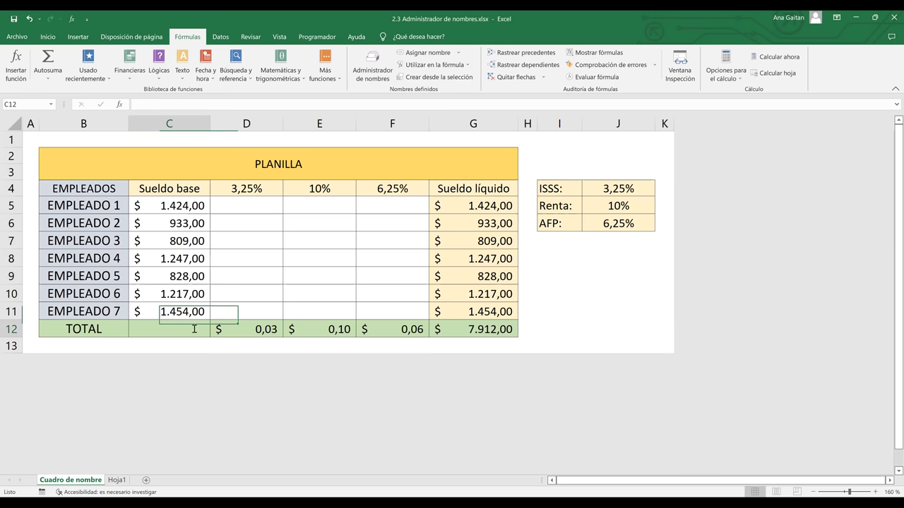
text(=)
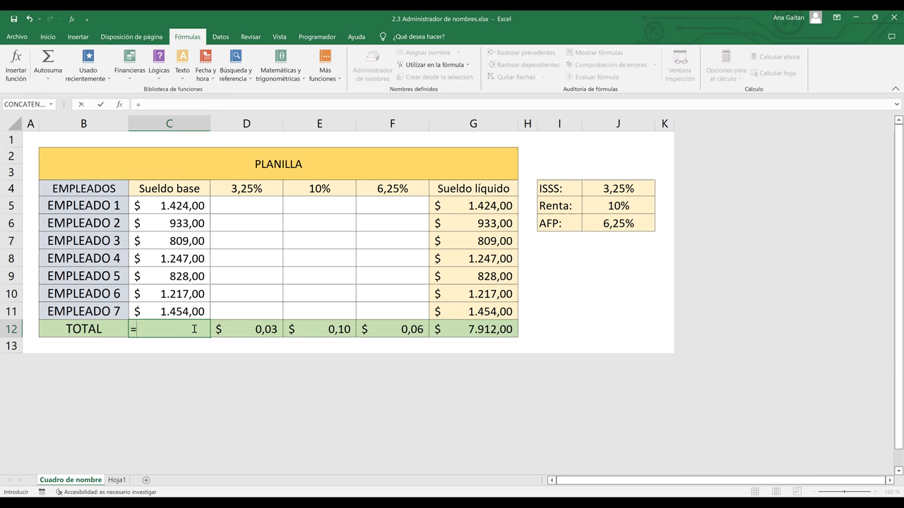
text(suma)
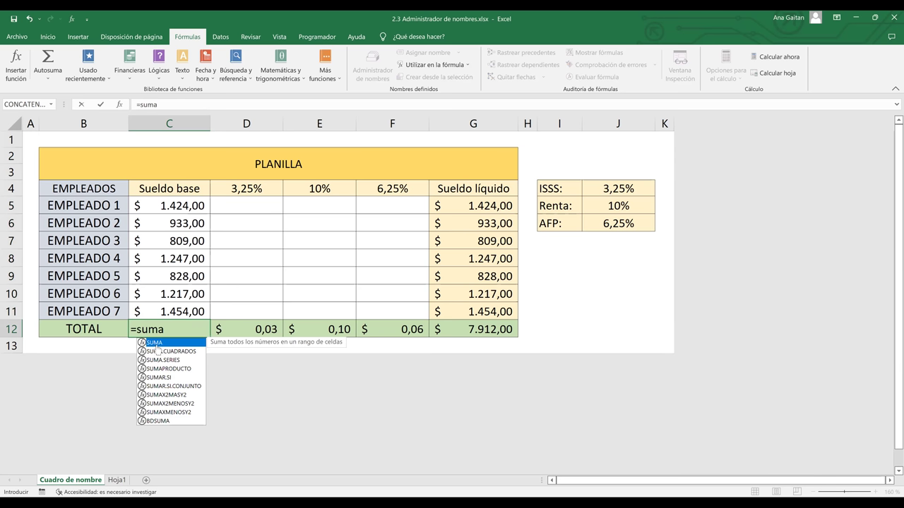
double_click(157, 344)
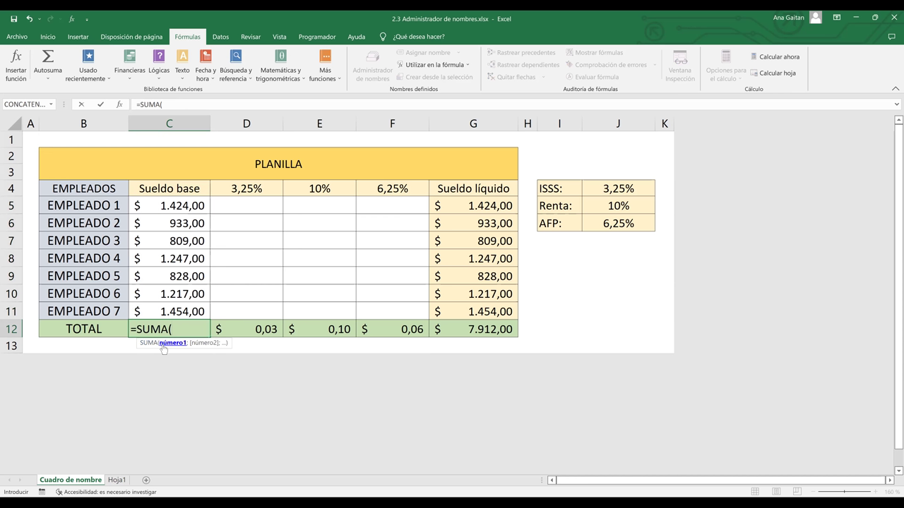
click(189, 206)
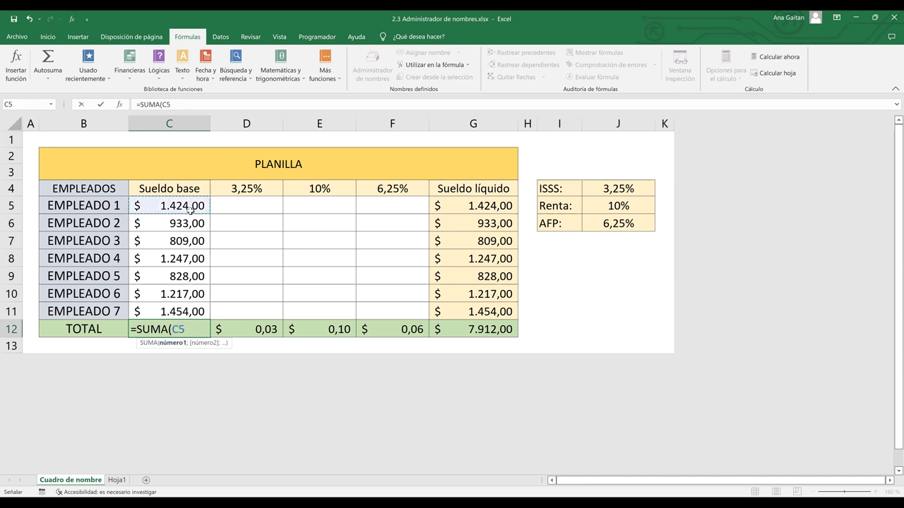
text(;)
click(191, 216)
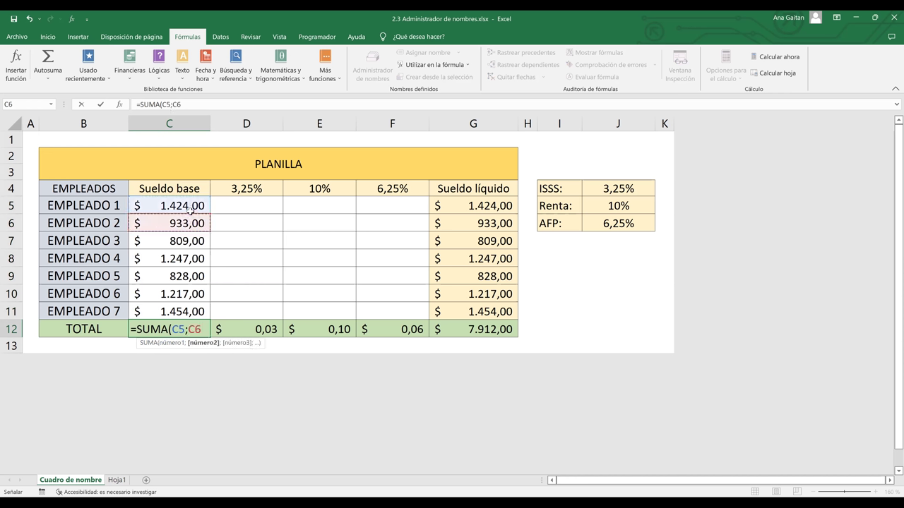
key(BackSpace)
key(BackSpace)
key(BackSpace)
key(BackSpace)
key(BackSpace)
Try filling the SUMA argument in C12 by selecting the range C5:C11, and erase the inserted reference
click(191, 206)
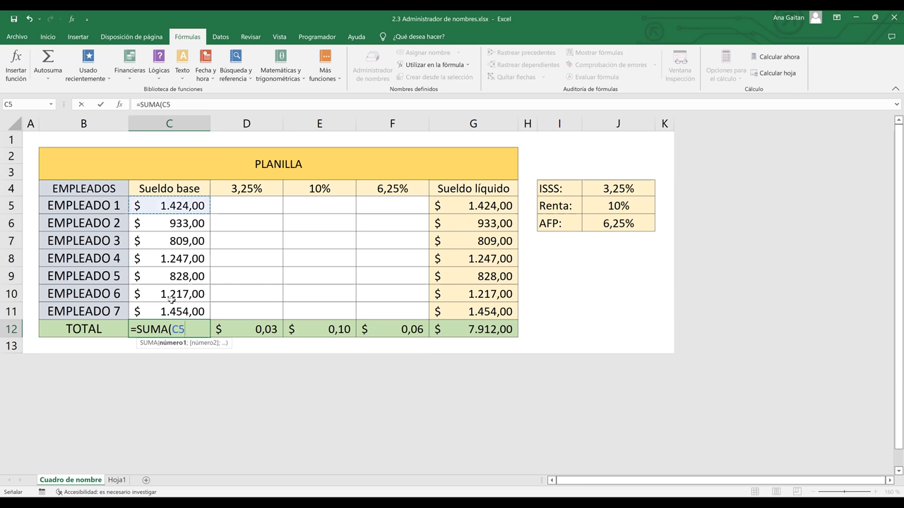
shift+click(171, 312)
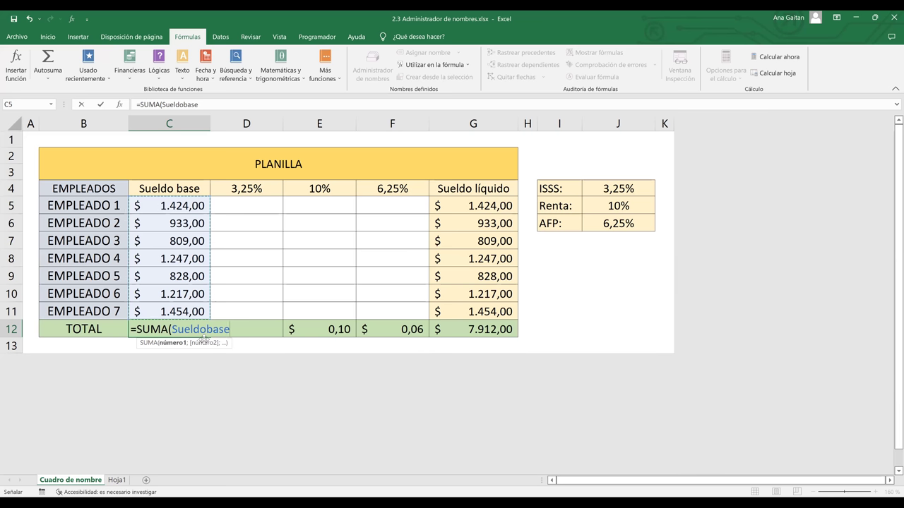
key(BackSpace)
key(BackSpace)
key(BackSpace)
key(BackSpace)
key(BackSpace)
key(BackSpace)
key(BackSpace)
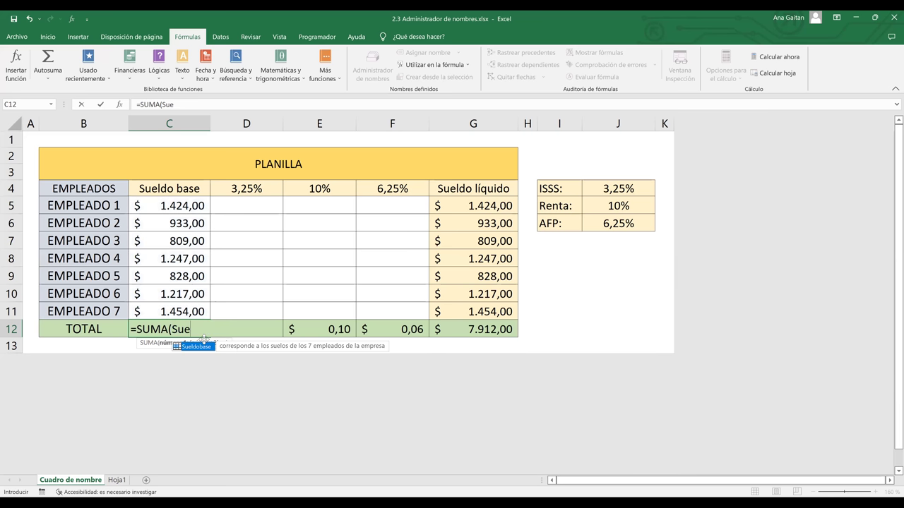
key(BackSpace)
key(BackSpace)
key(BackSpace)
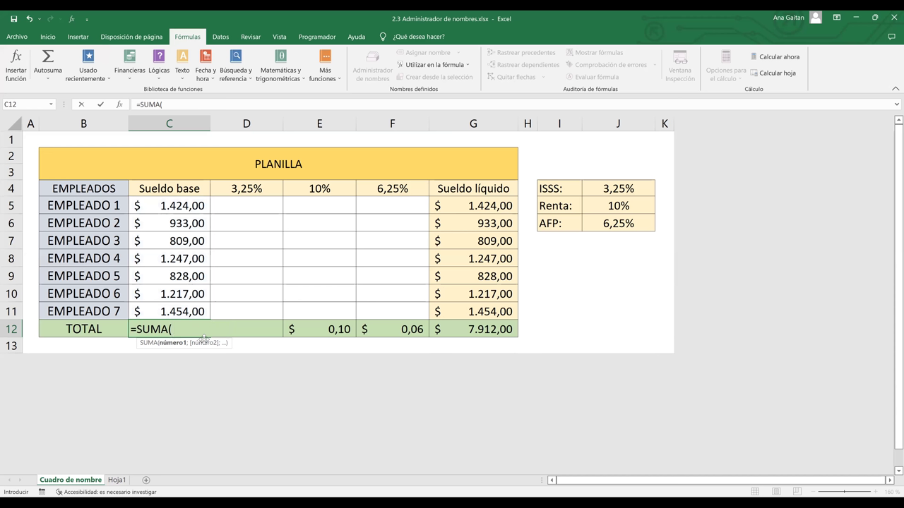
Complete the total in C12 as =SUMA(Sueldobase), choosing the defined name from the formula suggestions
text(suel)
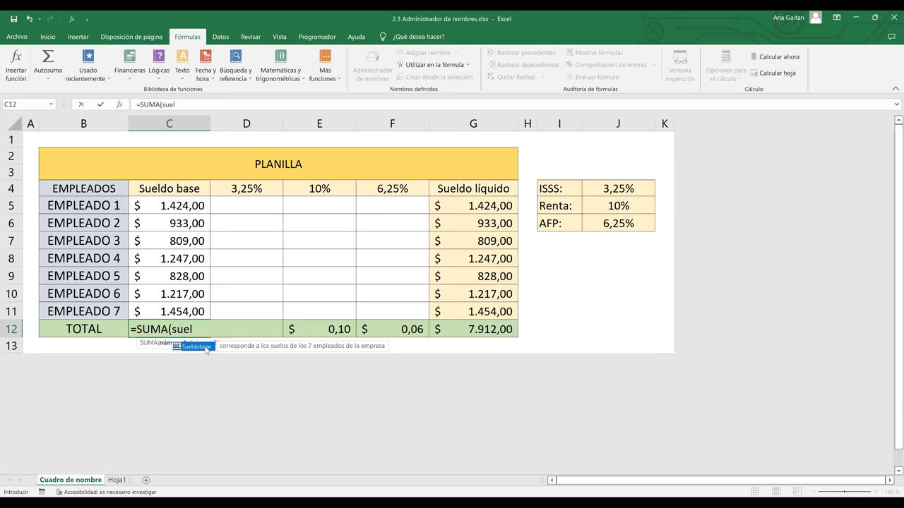
double_click(204, 347)
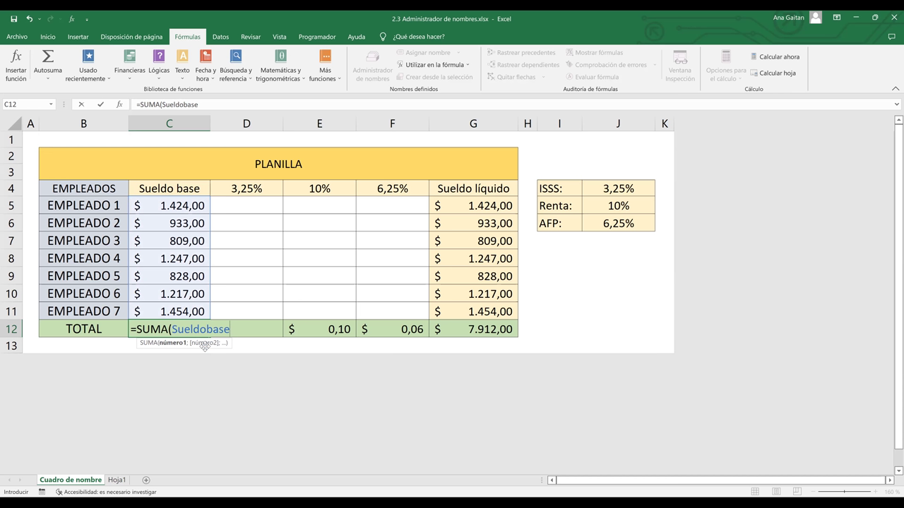
text())
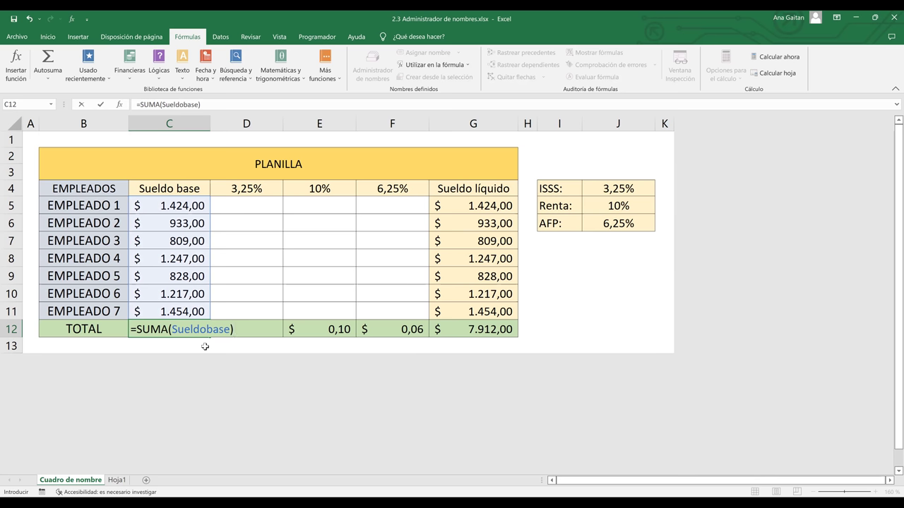
key(Return)
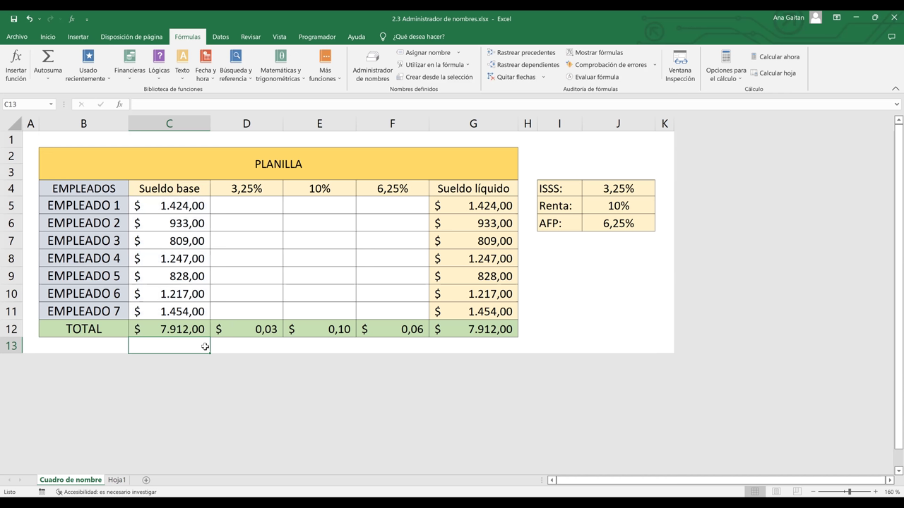
Compare the formula of the Sueldo base total in C12 with the 3,25% column total in D12
click(170, 329)
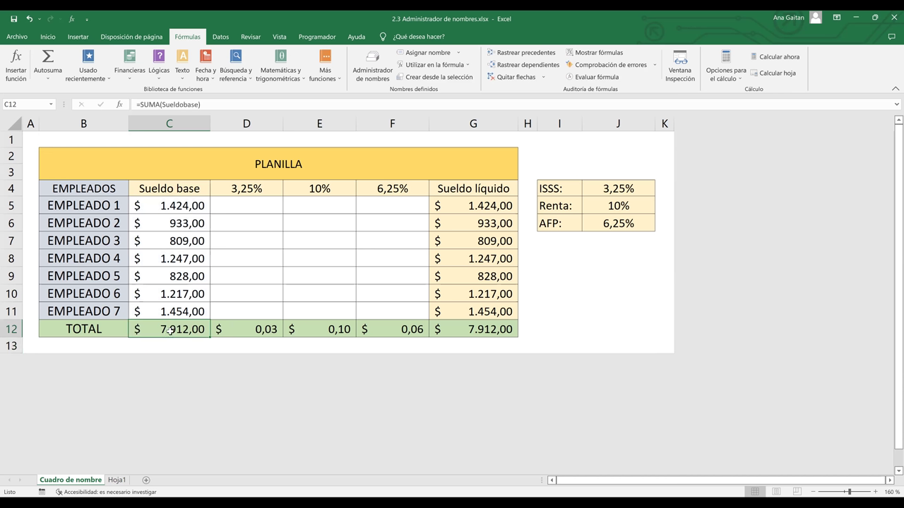
click(227, 326)
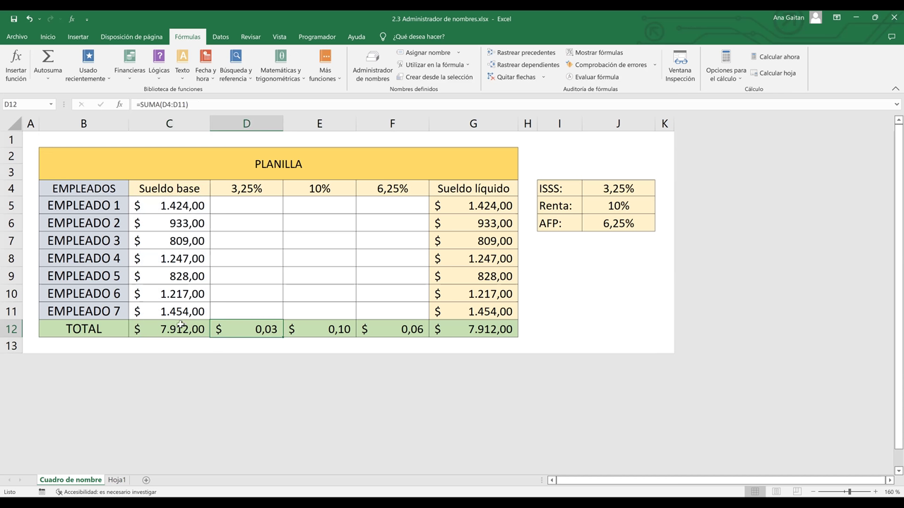
key(Left)
key(Right)
key(Left)
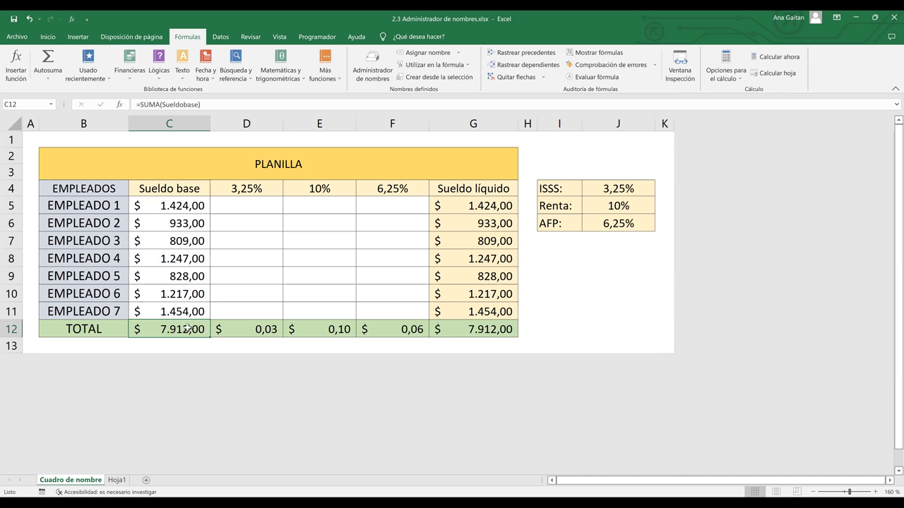
key(Right)
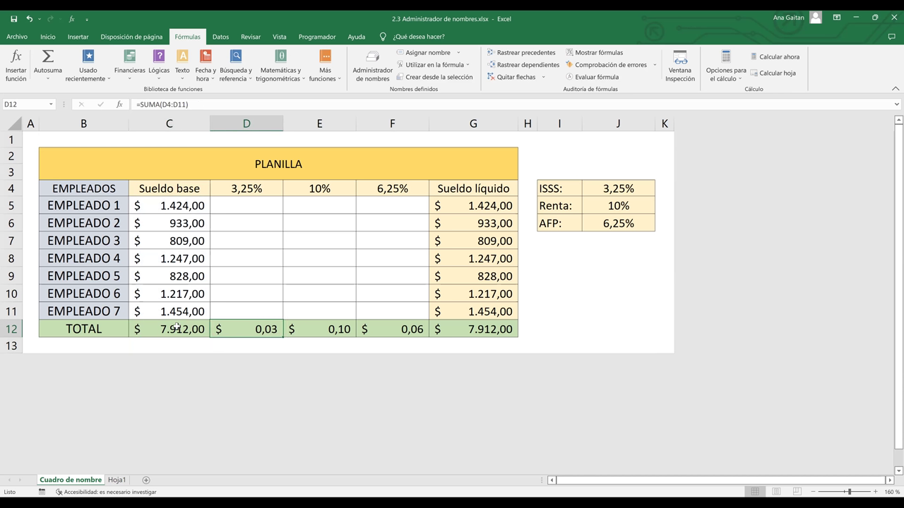
key(Left)
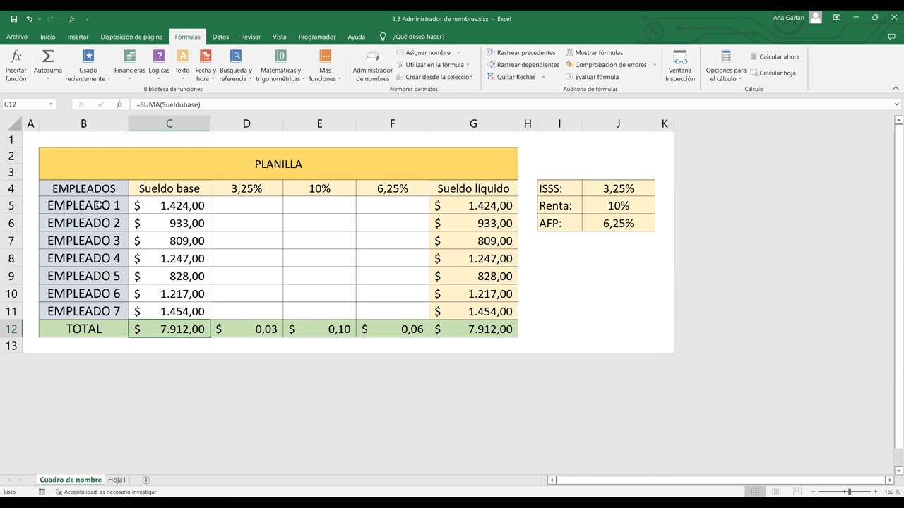
Assign the name empleados to the employee cells B5:B11
drag(99, 205, 92, 305)
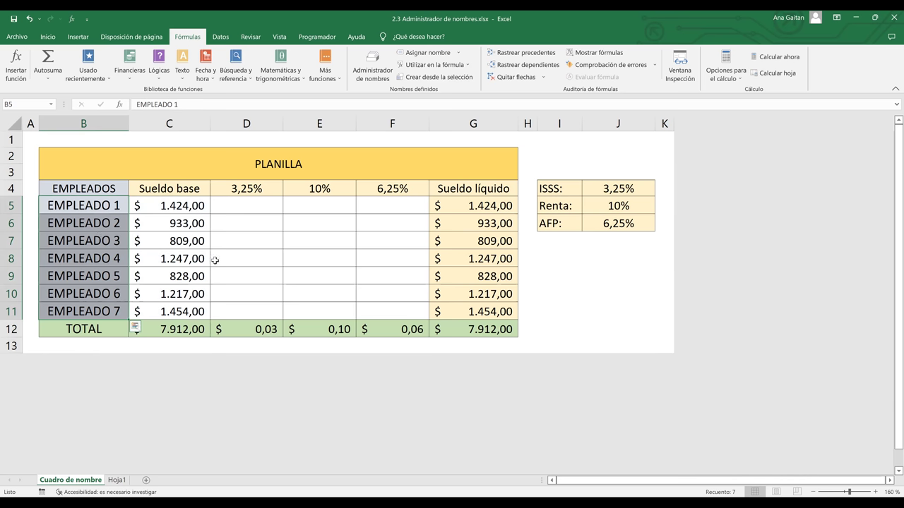
click(262, 247)
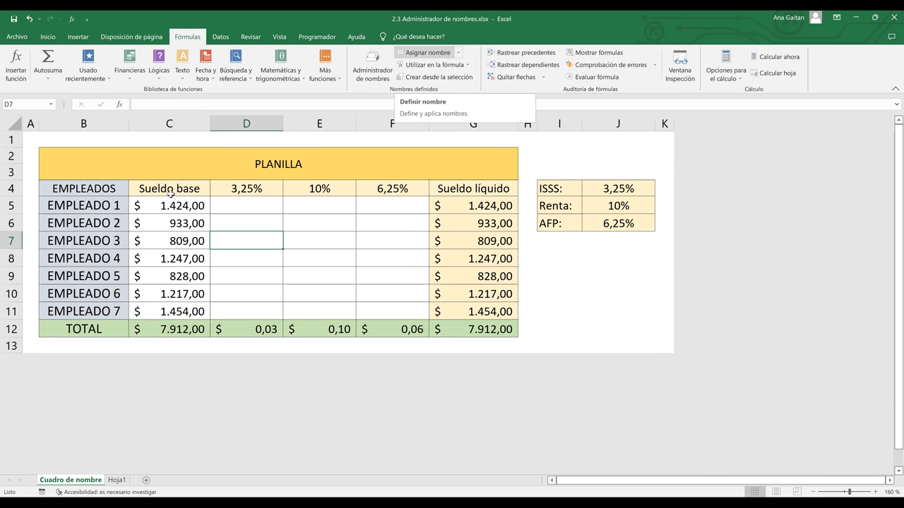
drag(93, 209, 100, 314)
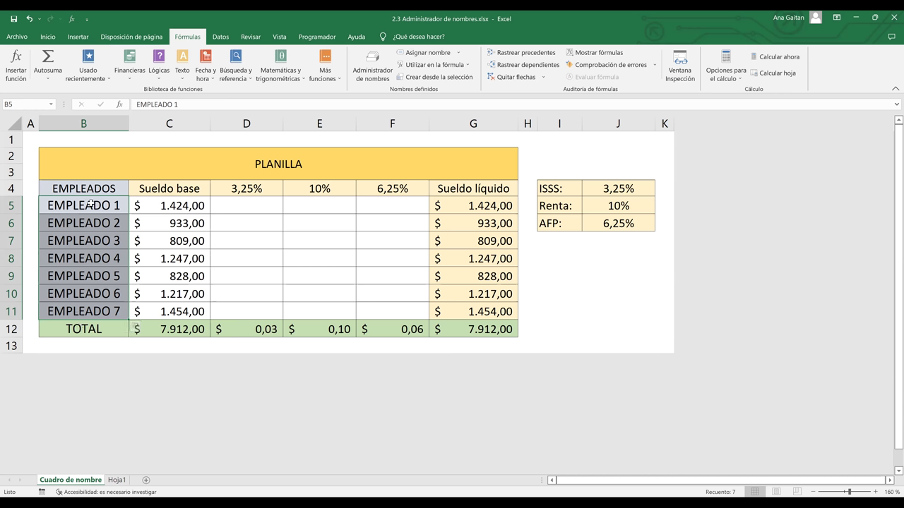
click(21, 105)
key(BackSpace)
text(e)
key(BackSpace)
text(empleados)
key(Return)
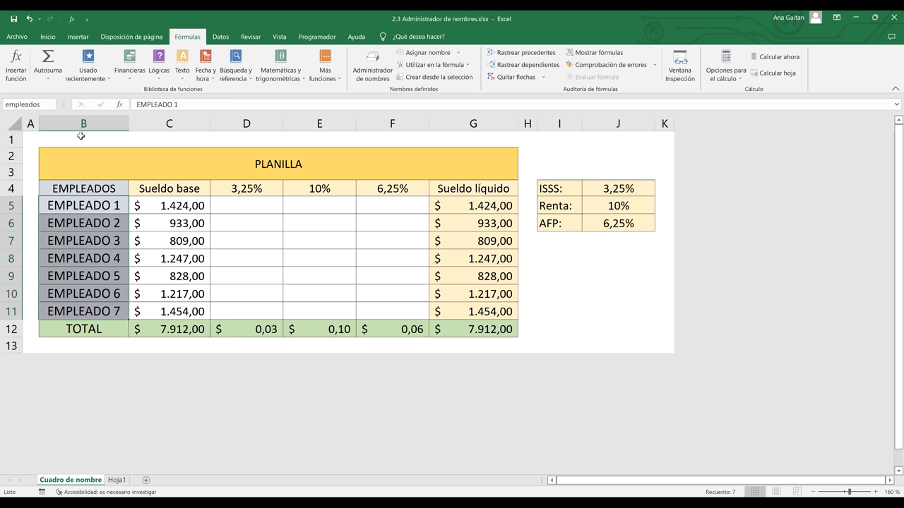
click(44, 104)
key(Return)
Check the name assigned to the employee range by reselecting B5:B11
click(203, 252)
click(131, 219)
drag(109, 204, 106, 312)
click(249, 252)
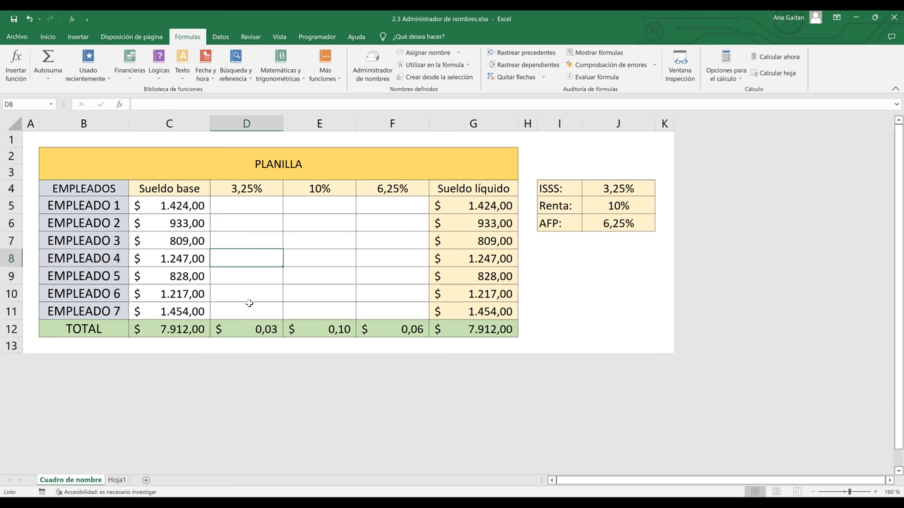
click(118, 243)
drag(118, 205, 108, 311)
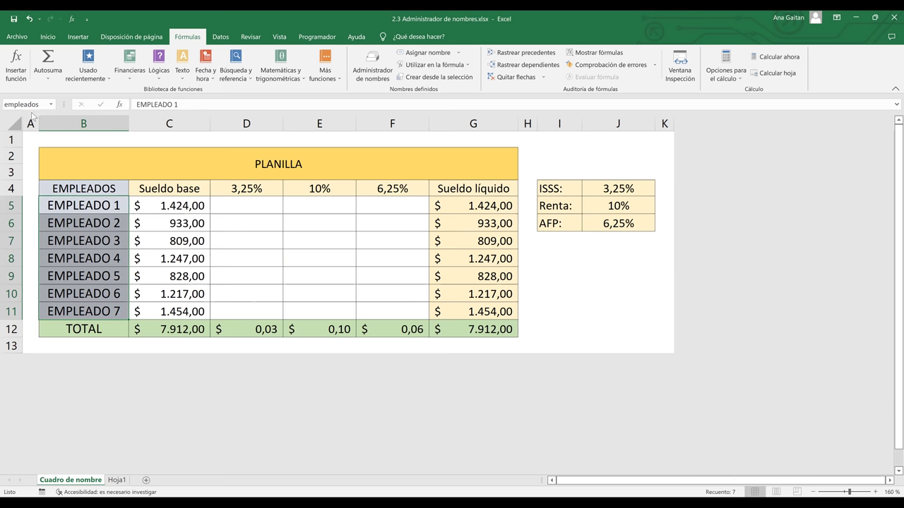
click(243, 240)
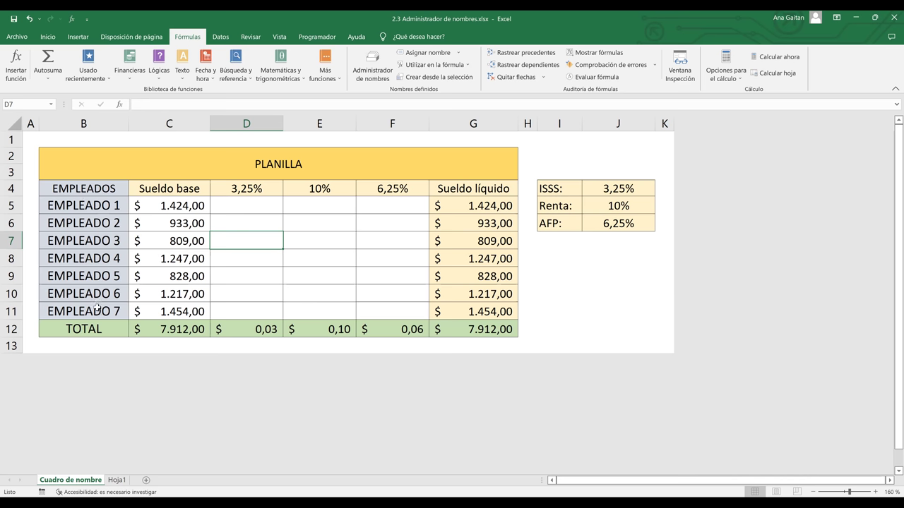
Delete the defined name empleados in the Name Manager and close it
click(373, 74)
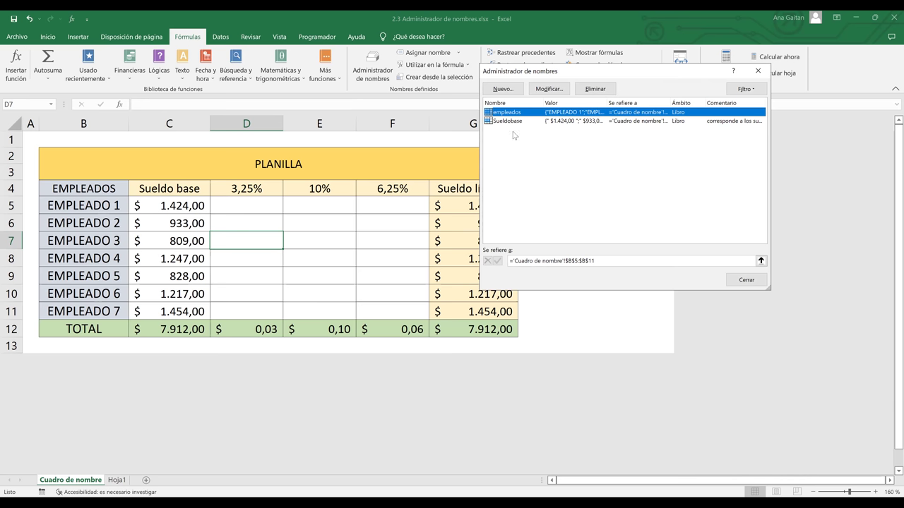
ctrl+click(512, 116)
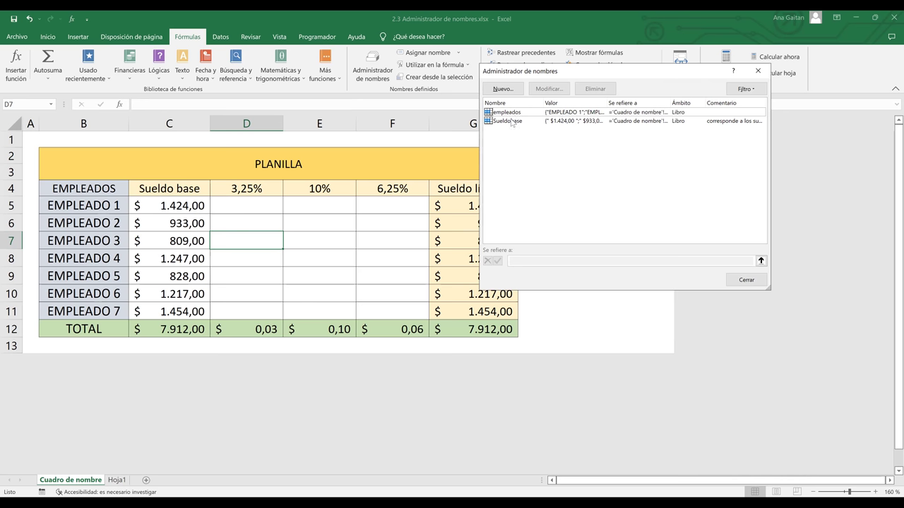
click(510, 114)
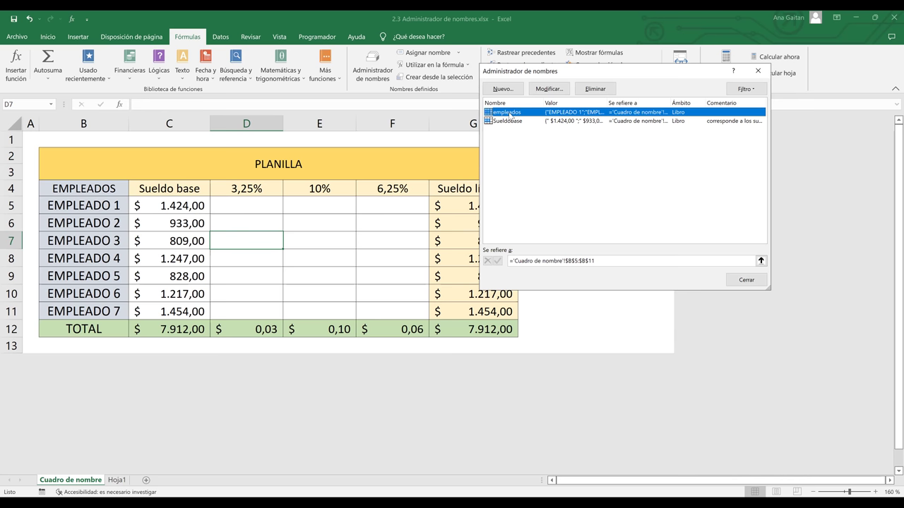
click(609, 90)
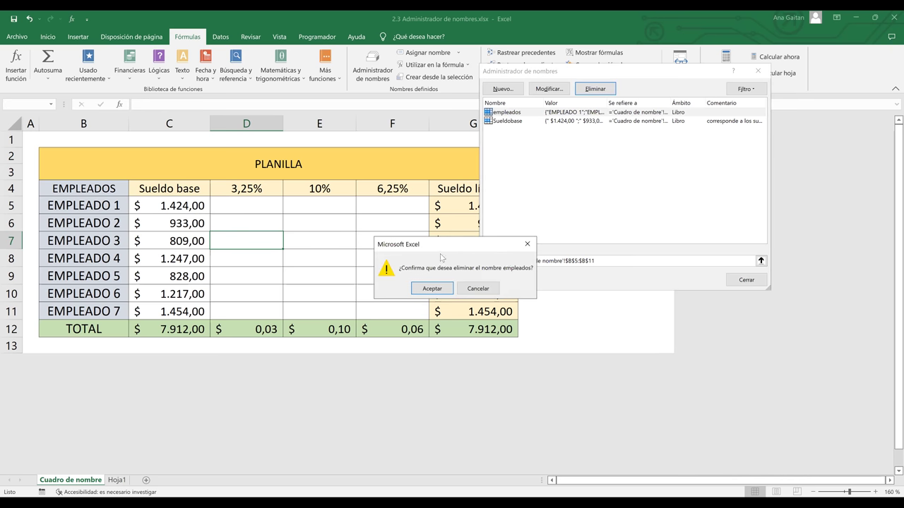
click(431, 288)
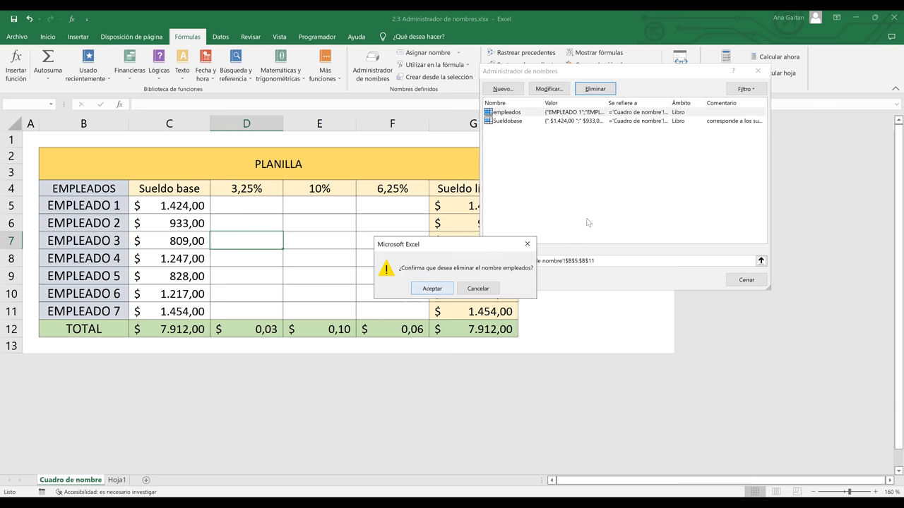
click(760, 74)
Create a name from the selection B4:B11, using only the top row (Fila superior) as the name source
click(99, 305)
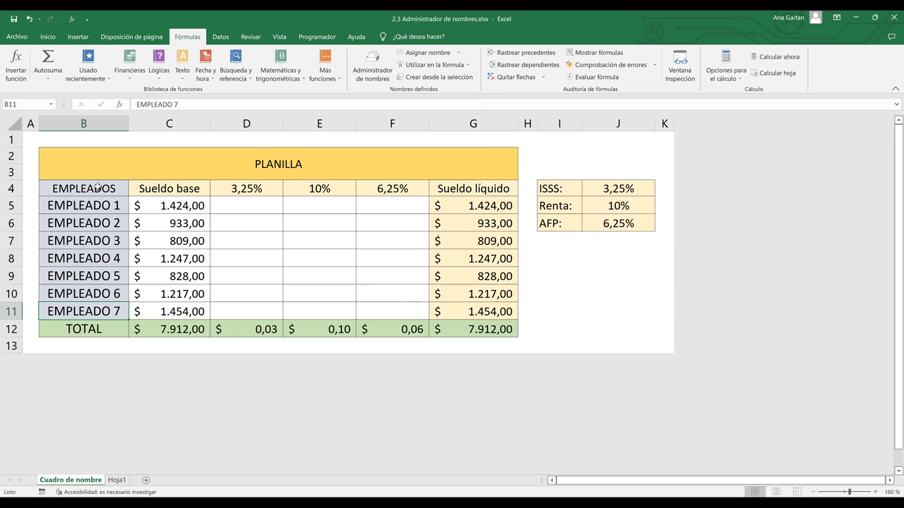
drag(97, 185, 78, 309)
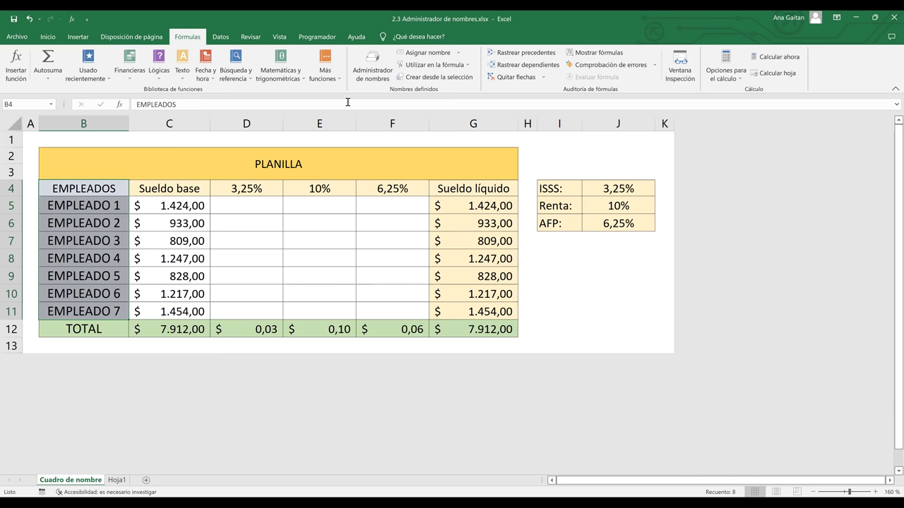
click(424, 78)
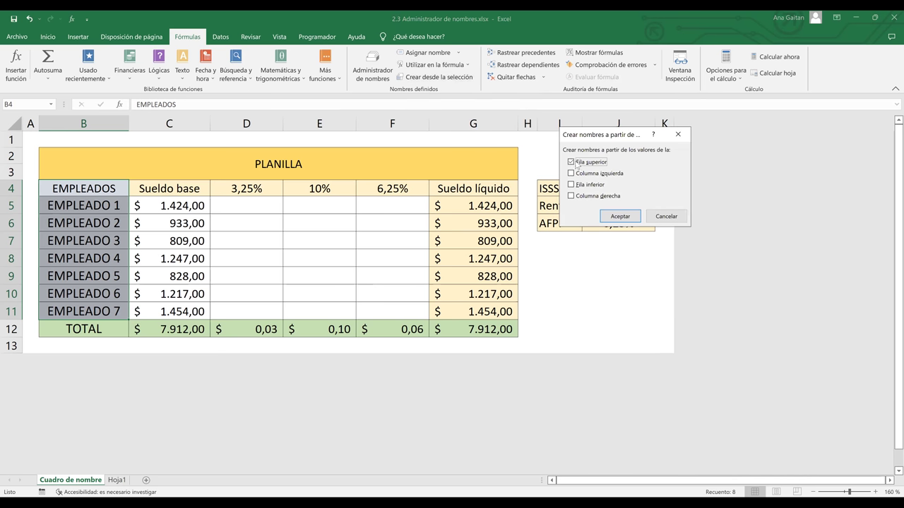
click(575, 164)
drag(598, 139, 585, 257)
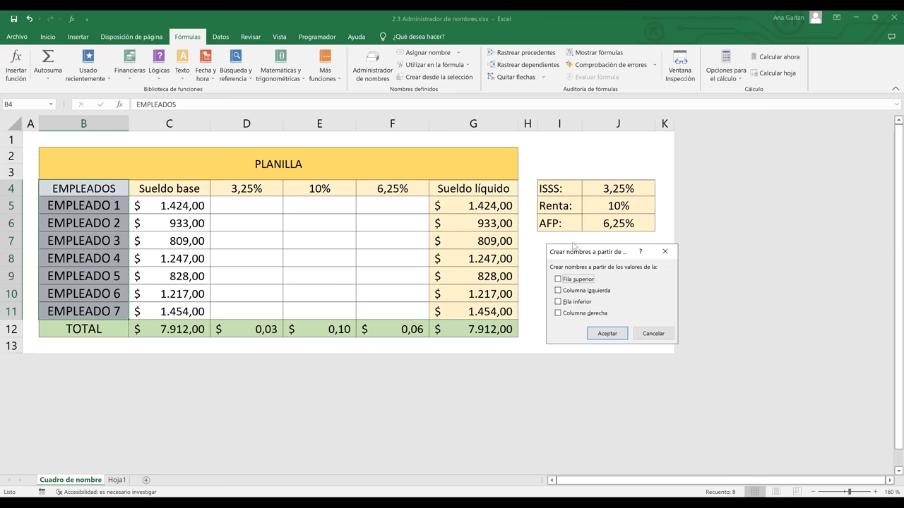
drag(579, 250, 573, 245)
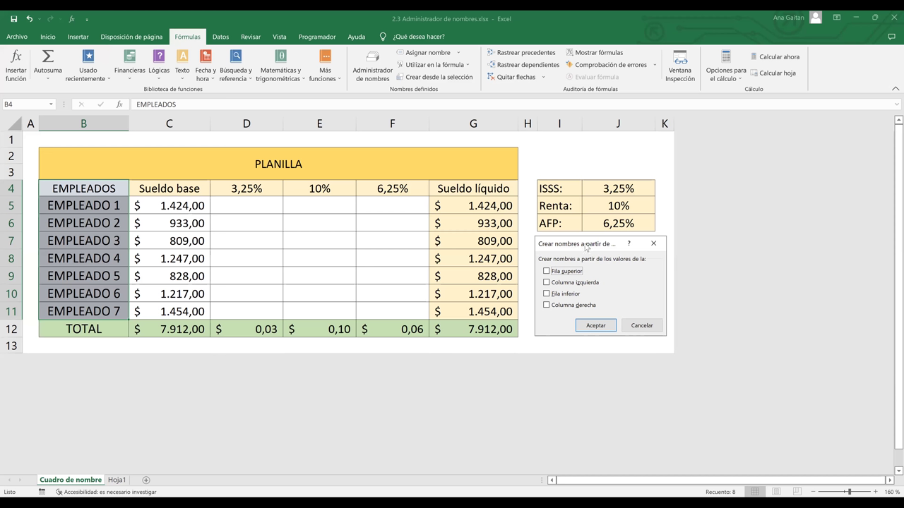
drag(585, 245, 585, 244)
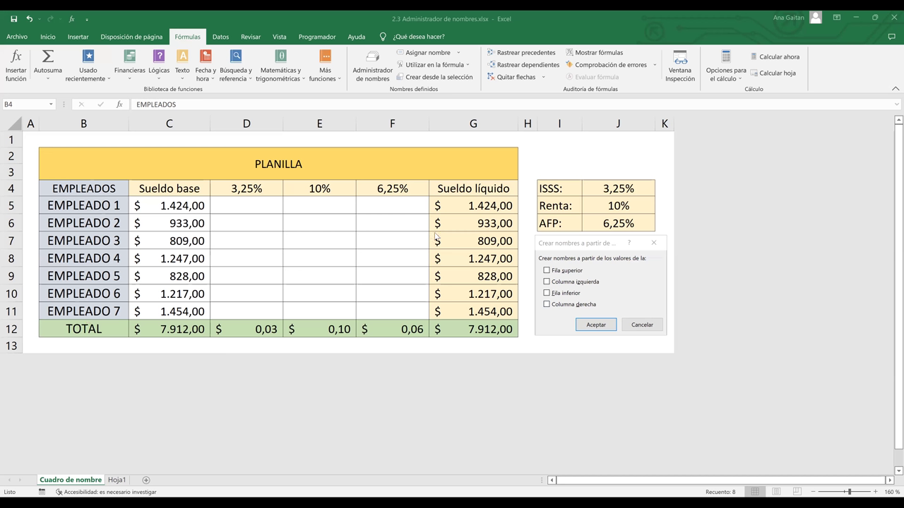
click(548, 273)
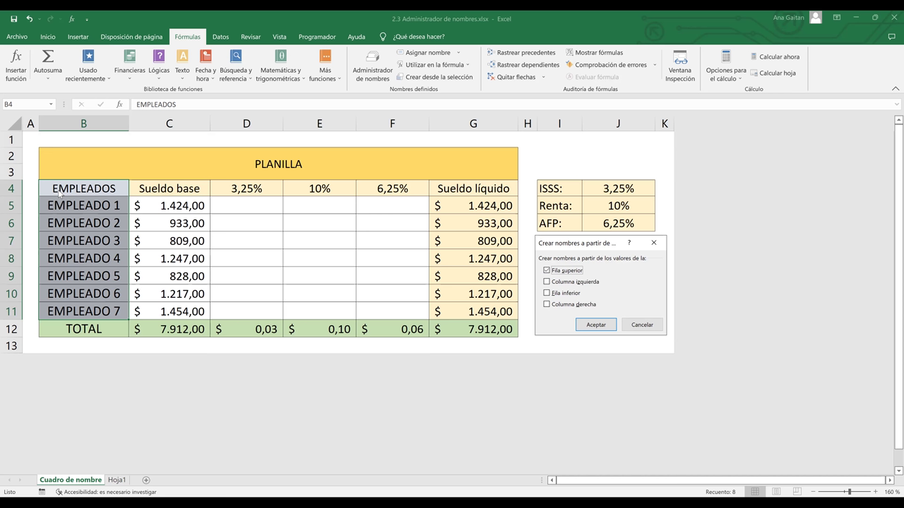
click(599, 325)
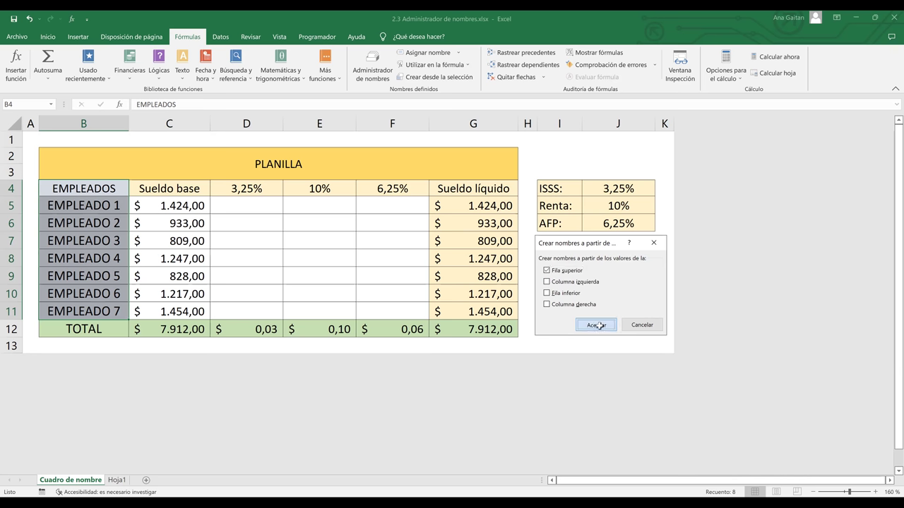
Check which name the employee cells B5:B11 carry, selecting them without the header
click(107, 205)
key(shift+Down)
key(shift+Down)
key(shift+Down)
key(shift+Down)
key(shift+Down)
key(shift+Down)
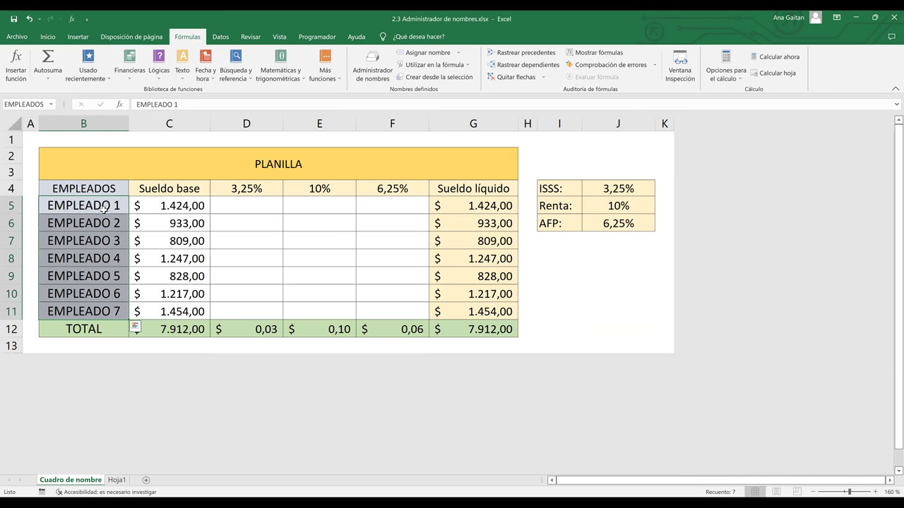
Compare the name shown for B4:B11 with the header included against the name shown for B5:B11
click(114, 190)
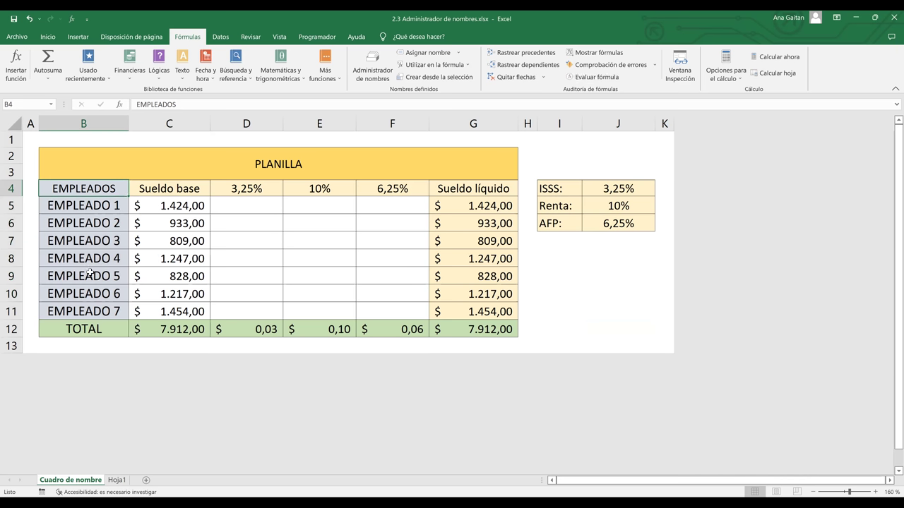
shift+click(92, 311)
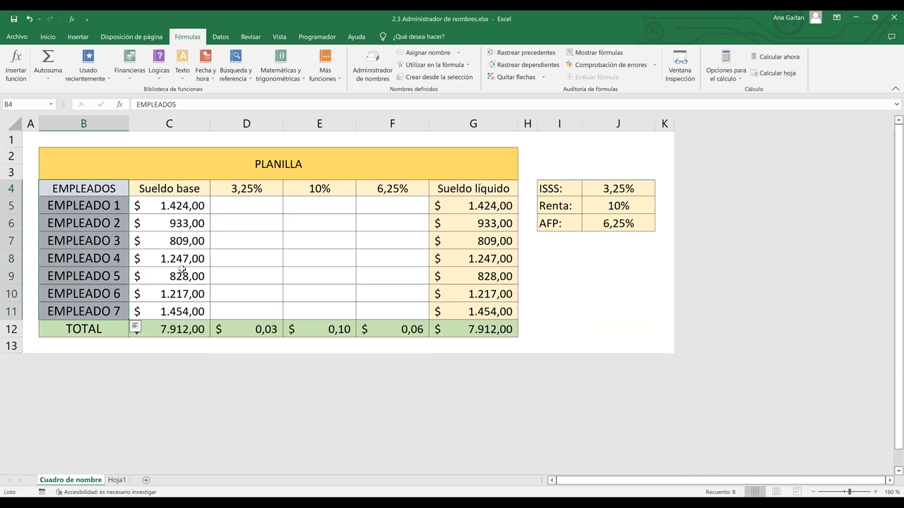
click(119, 210)
shift+click(111, 305)
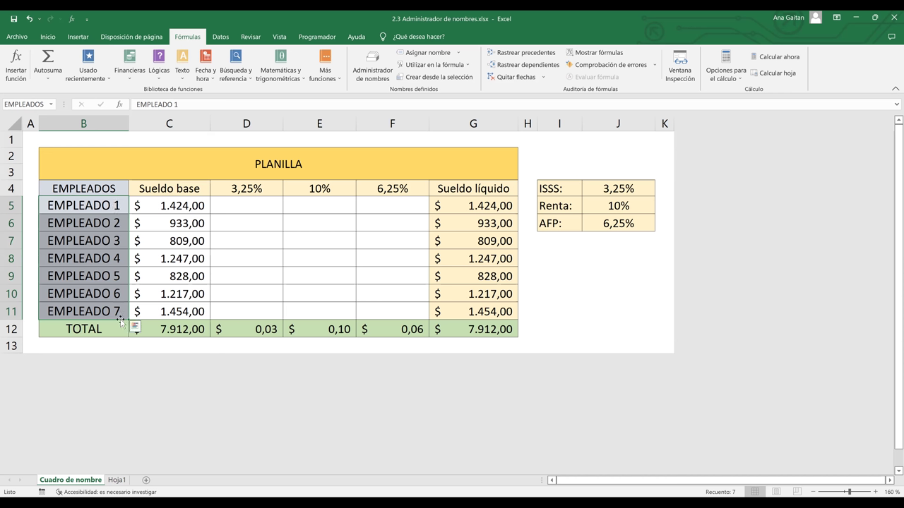
drag(182, 286, 176, 275)
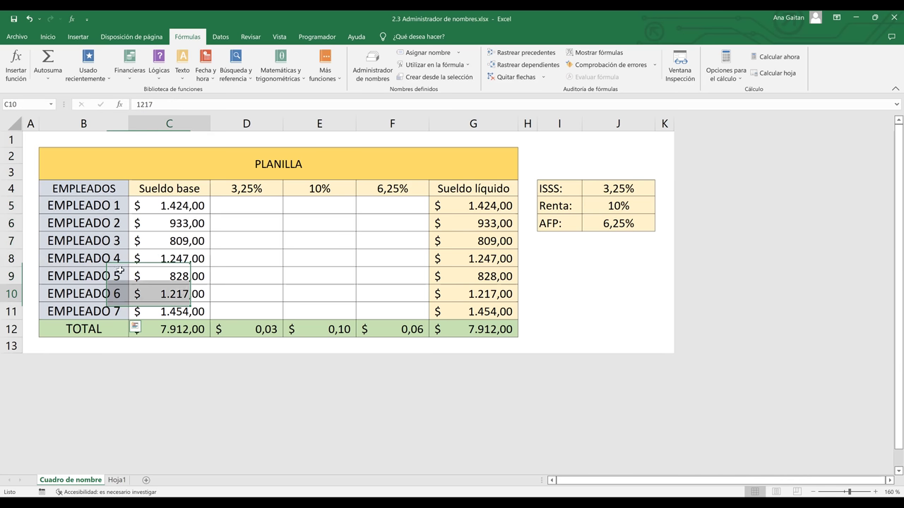
click(79, 189)
drag(78, 189, 90, 308)
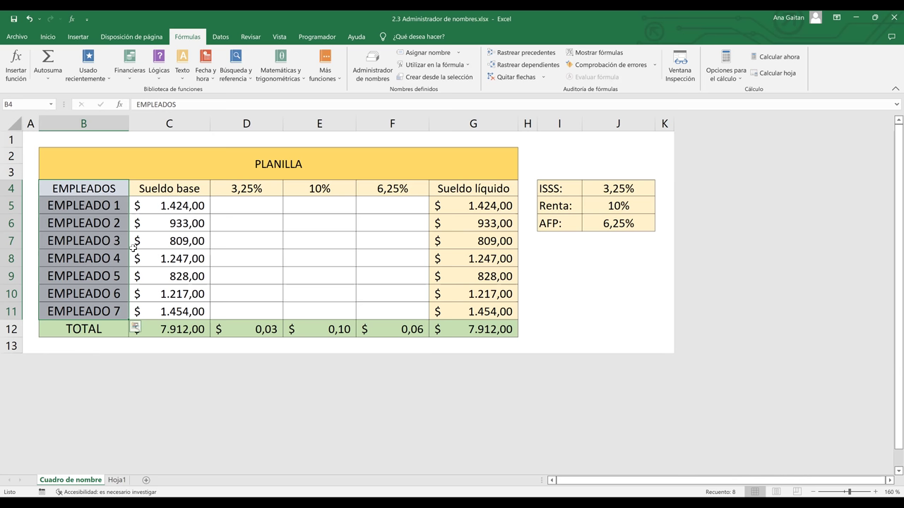
click(151, 262)
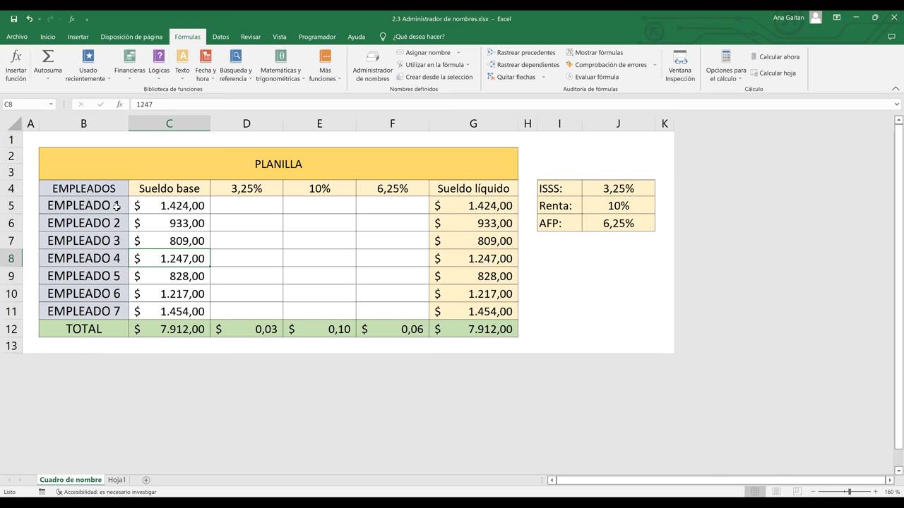
drag(117, 206, 116, 312)
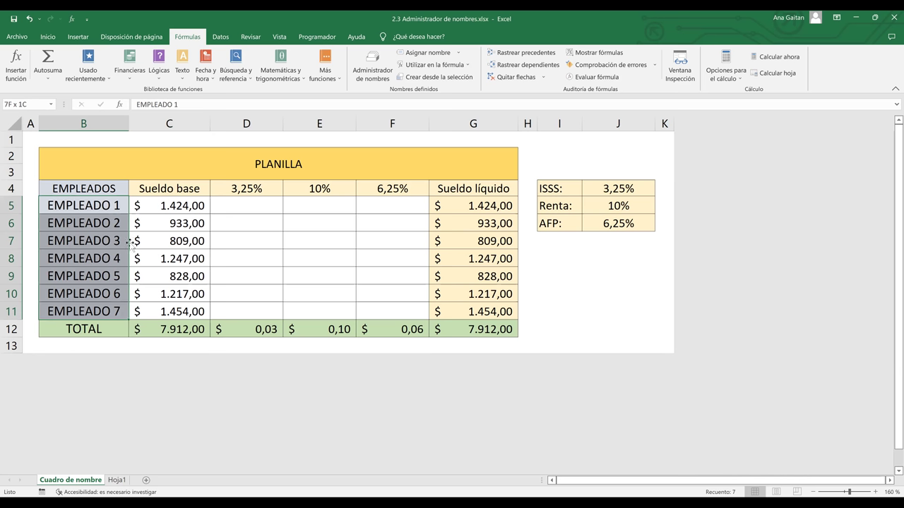
Try to assign the name empleados to B4:B11, including the EMPLEADOS header
click(115, 189)
drag(115, 189, 105, 308)
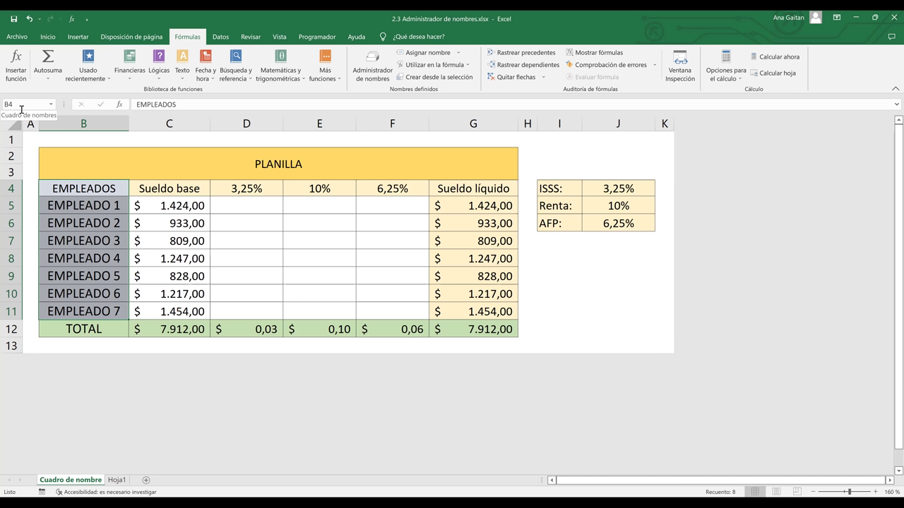
click(18, 104)
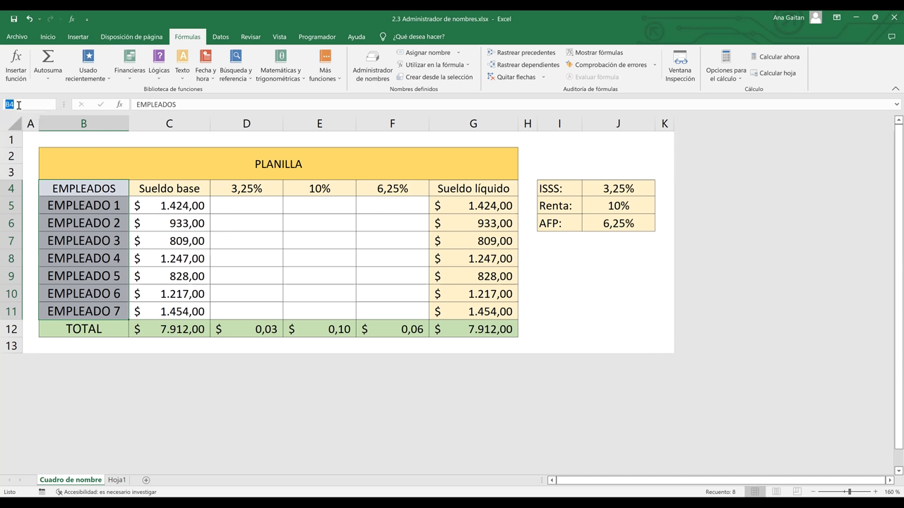
text(empleadps)
key(BackSpace)
key(BackSpace)
text(os)
key(Return)
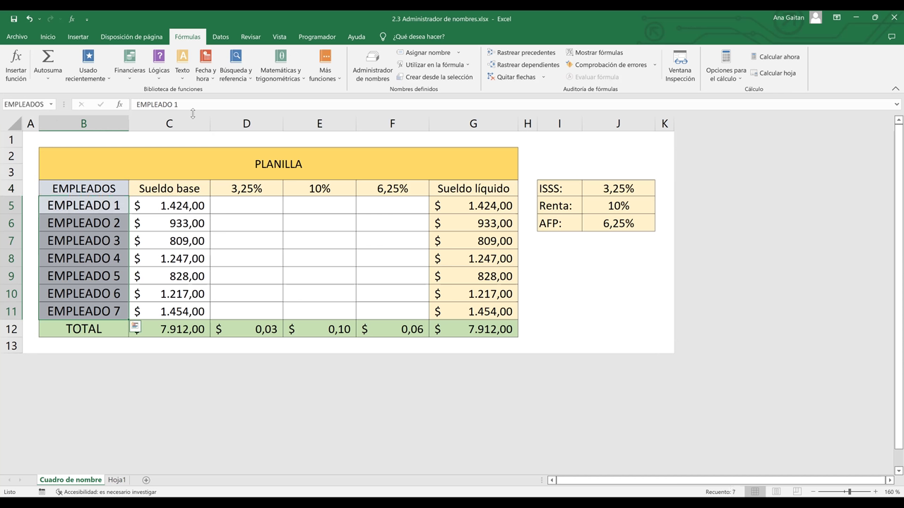
Check the cell references of the EMPLEADO 1 cell and its base salary cell
click(79, 204)
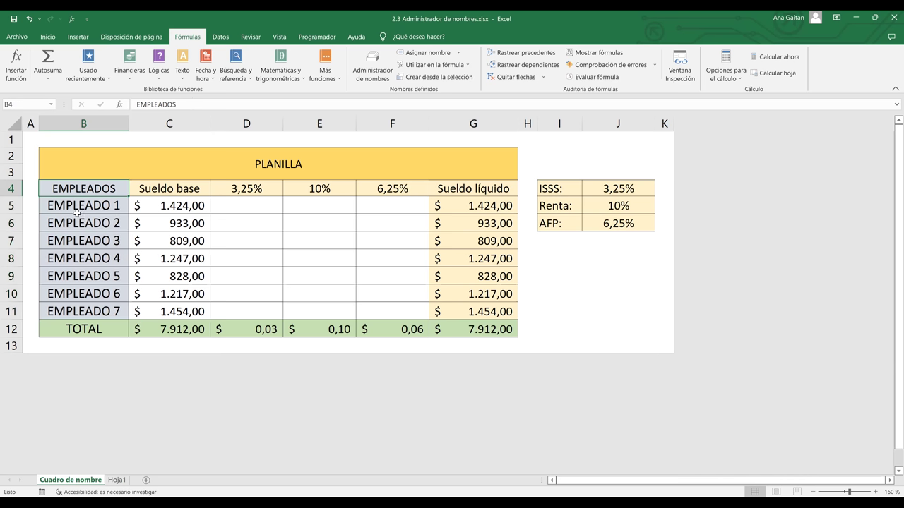
click(37, 107)
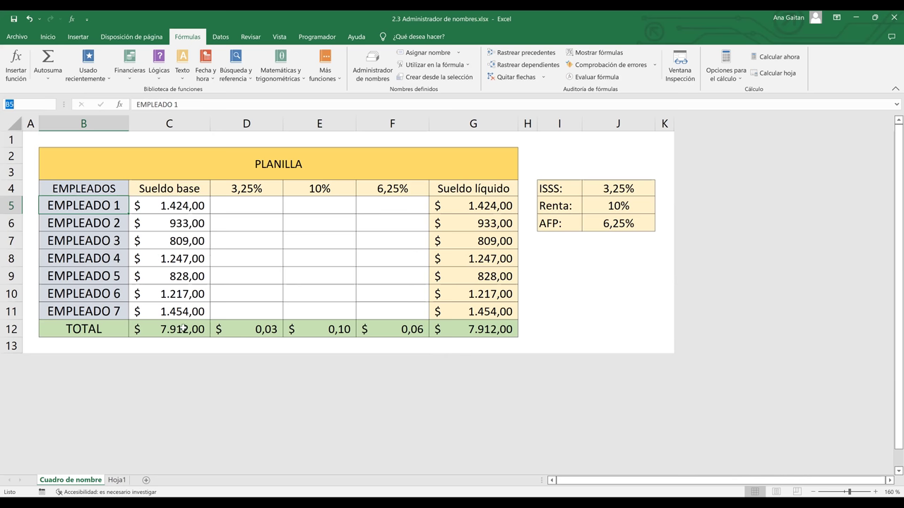
key(Right)
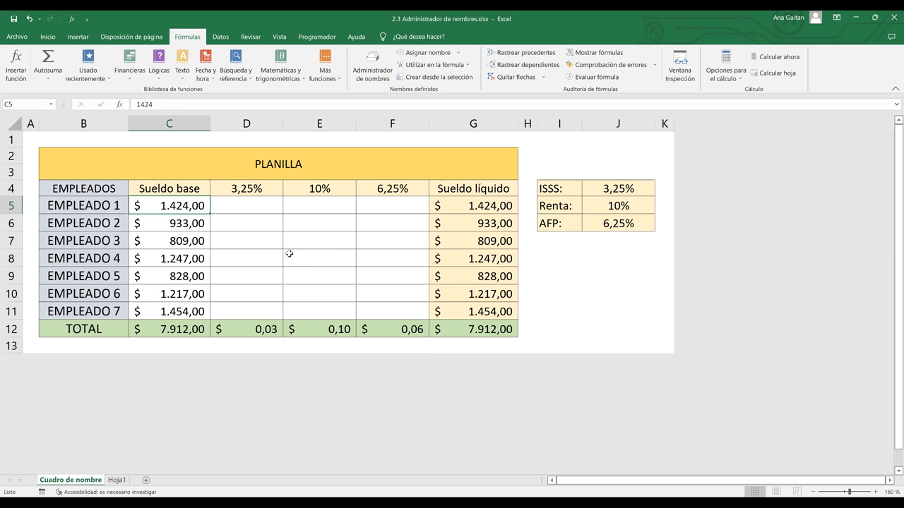
From empty cell E9, jump to the named range empleados by entering its name
click(325, 275)
click(24, 107)
key(BackSpace)
text(empl)
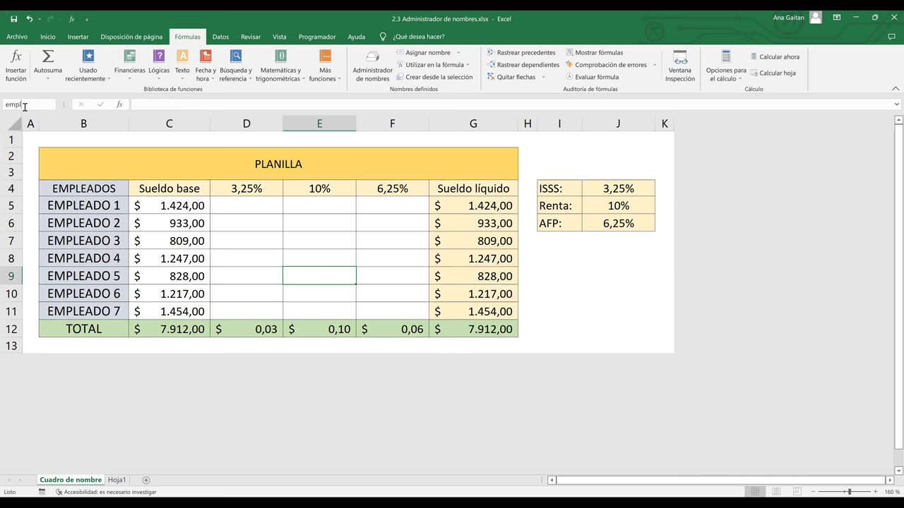
text(eados)
key(Return)
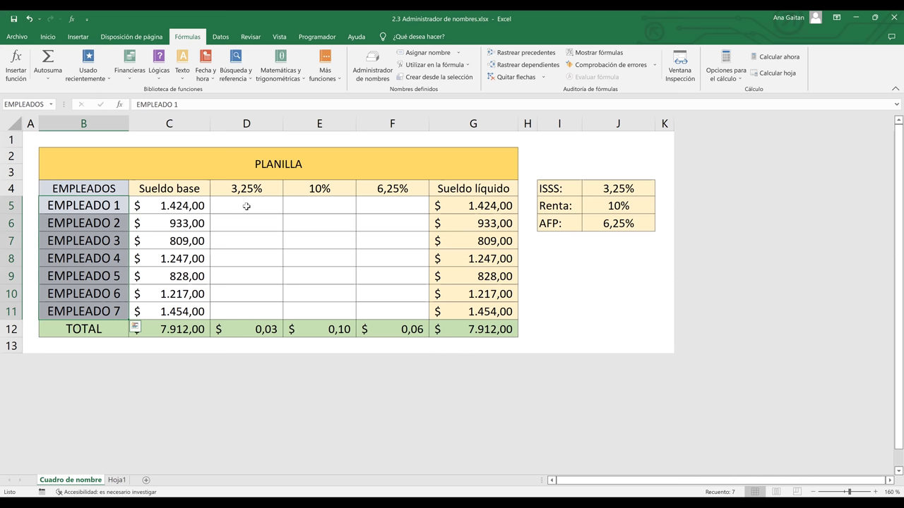
key(BackSpace)
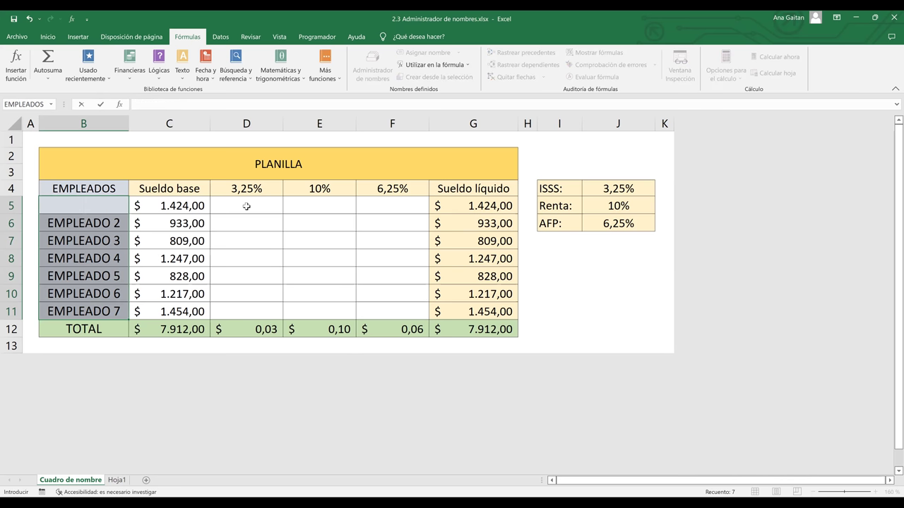
click(268, 238)
key(ctrl+z)
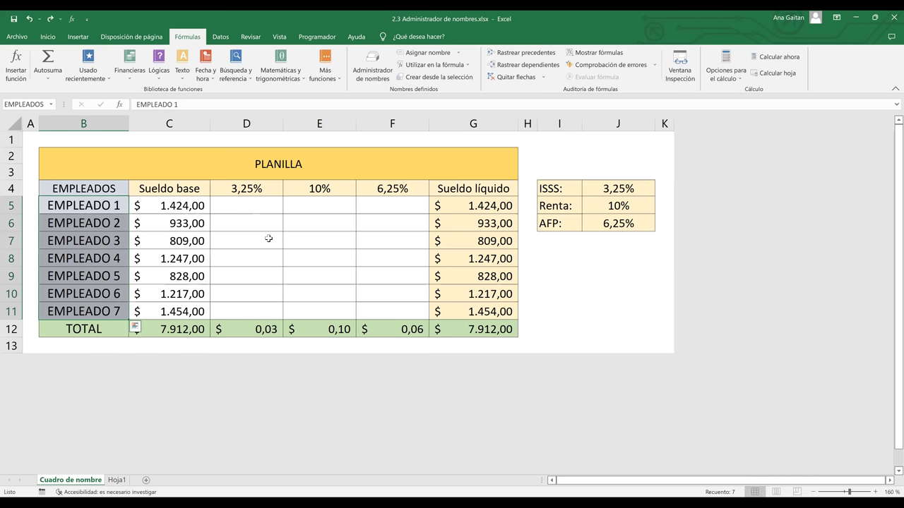
Go directly to cell I7, below the AFP label, by entering its reference
click(322, 259)
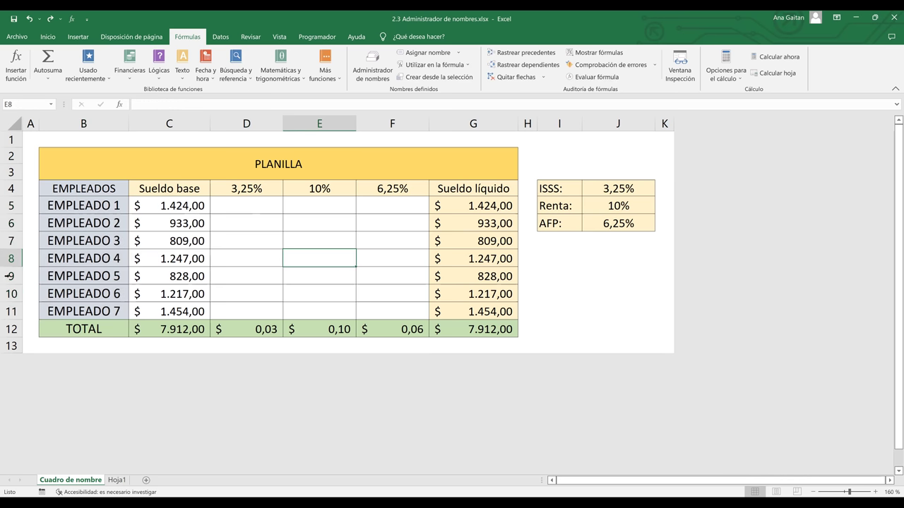
click(612, 159)
click(21, 105)
key(BackSpace)
text(I7)
key(Return)
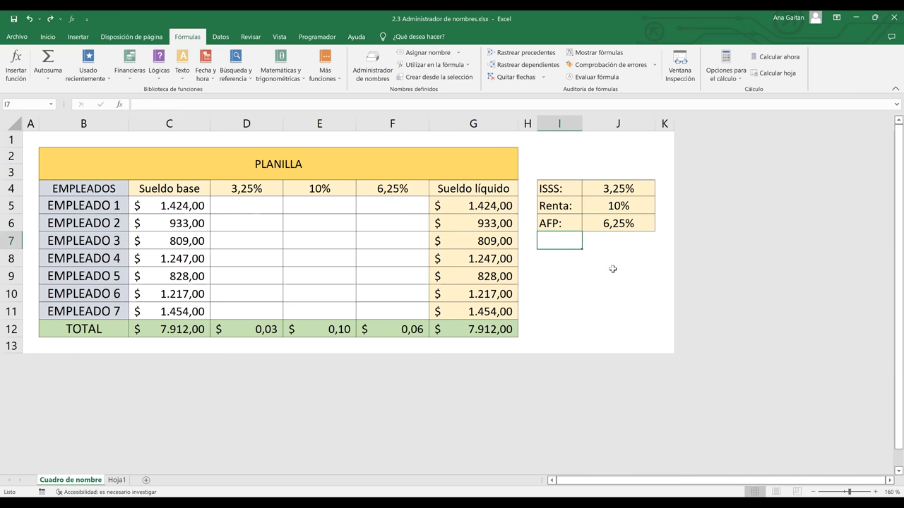
Go to cell act1 on the payroll sheet by entering its reference
click(613, 271)
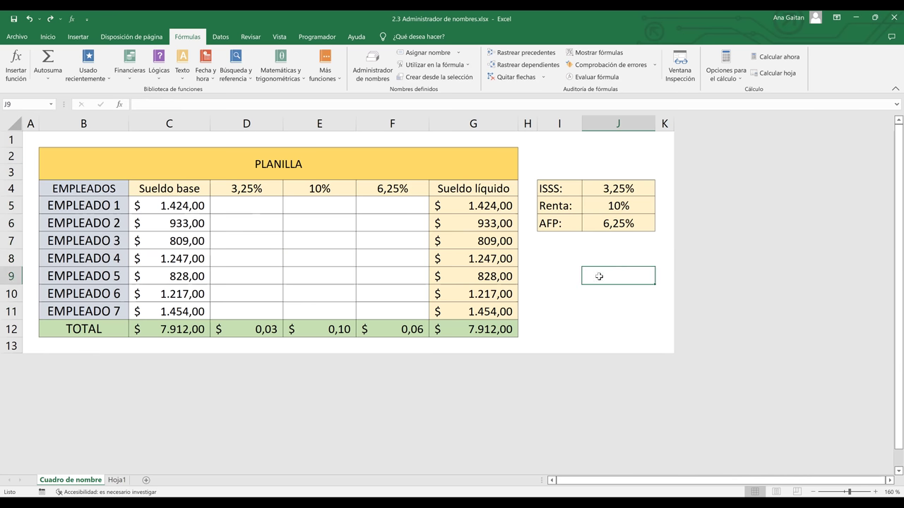
click(31, 105)
key(BackSpace)
text(act1)
key(Return)
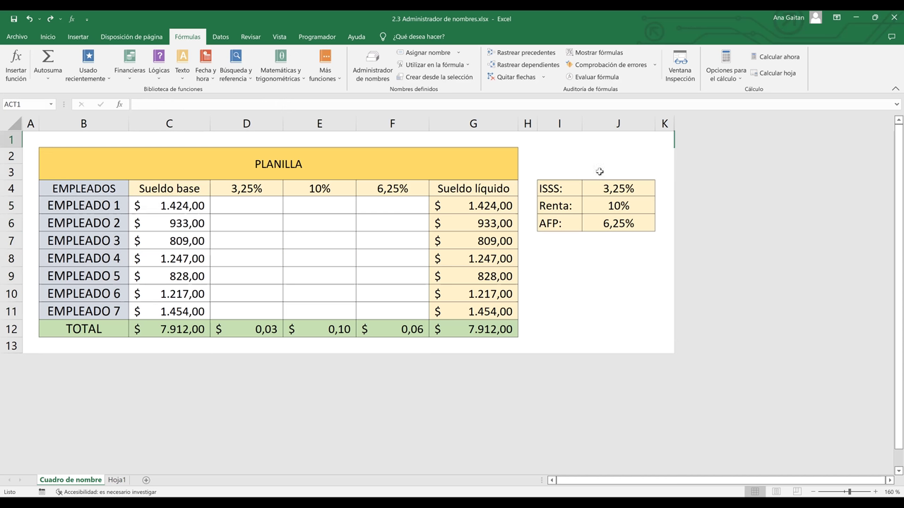
Switch to sheet Hoja1 and go by reference to cell B2, followed by the distant cell atc1
click(116, 480)
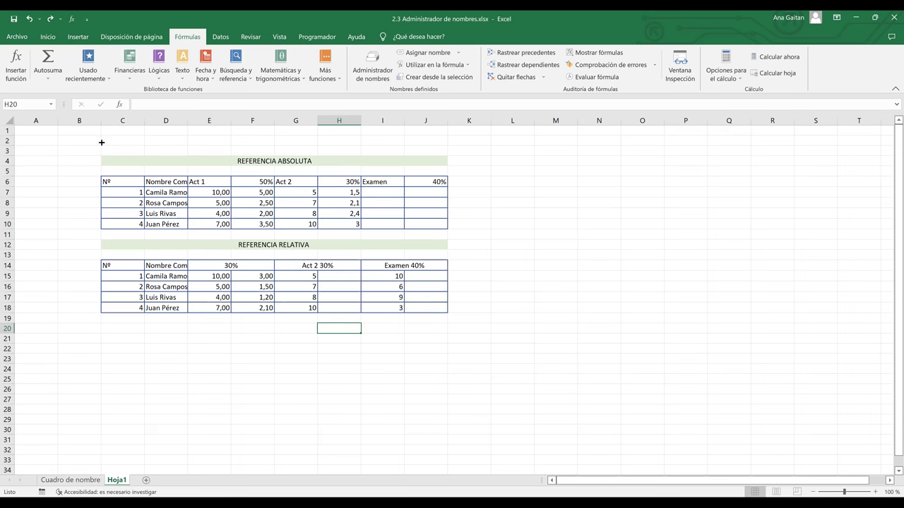
click(36, 106)
text(B2)
key(Return)
text(atc)
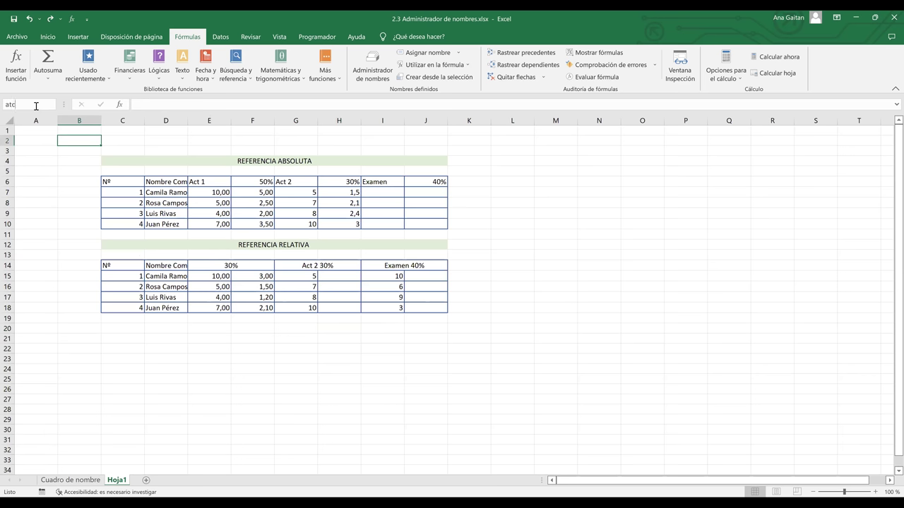
text(1)
key(Return)
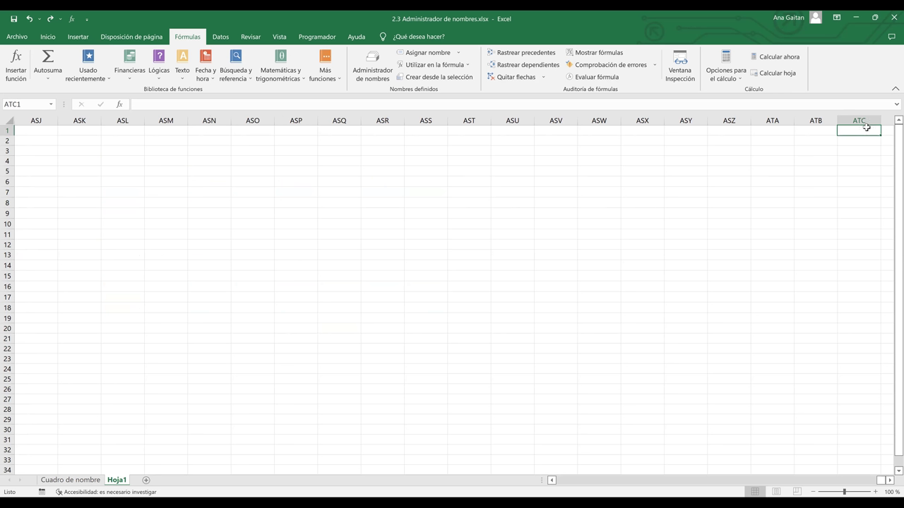
Change the cell reference to ATC25 to move to row 25 of the same column
click(14, 103)
click(24, 103)
key(BackSpace)
text(25)
key(Return)
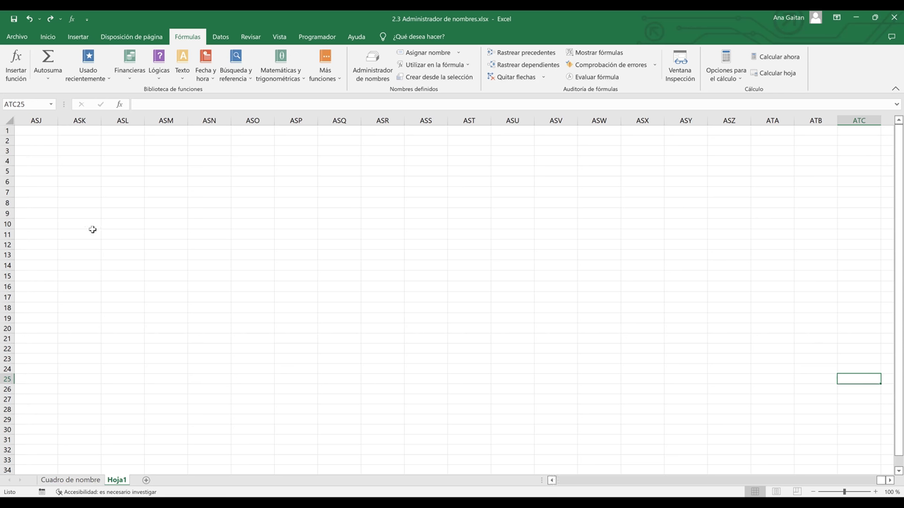
Return to the start of Hoja1 by entering the reference a1
click(33, 107)
text(a1)
key(Return)
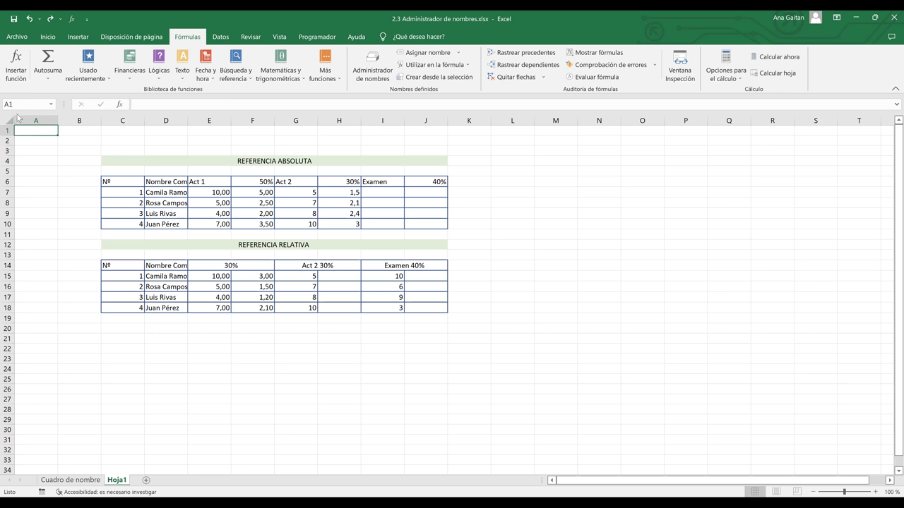
click(56, 204)
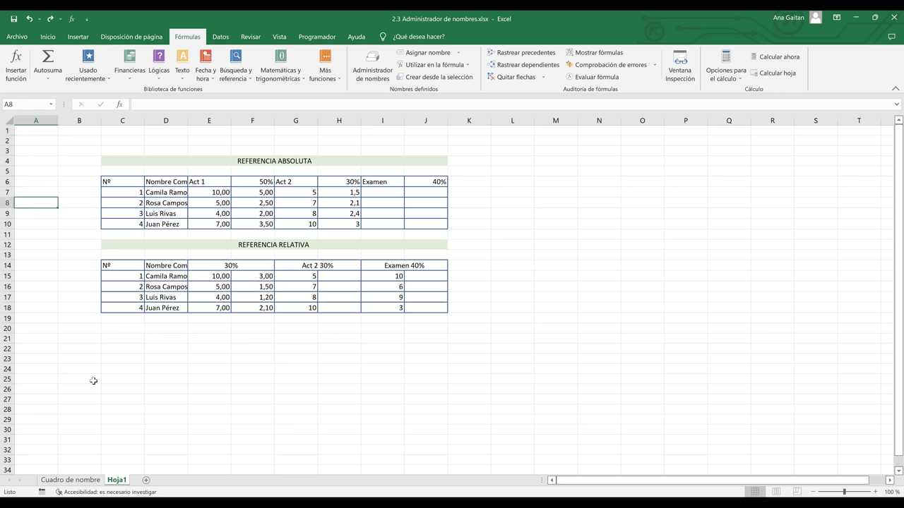
Return to the Cuadro de nombre sheet and examine the 10% and 6,25% header cells and the empty deduction cells
click(68, 480)
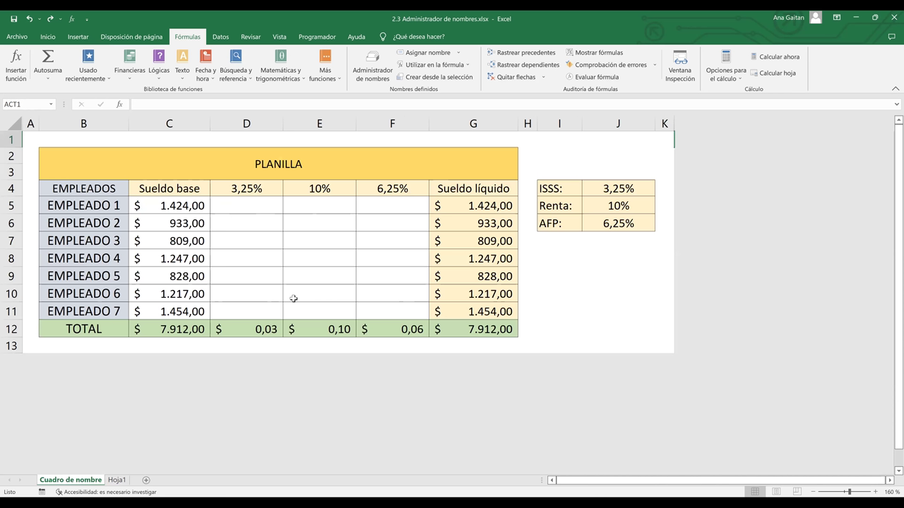
click(322, 187)
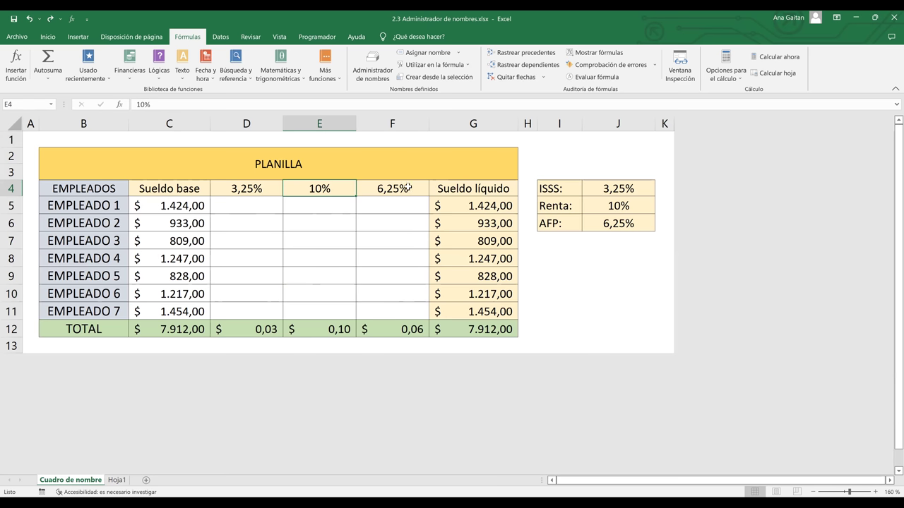
click(407, 187)
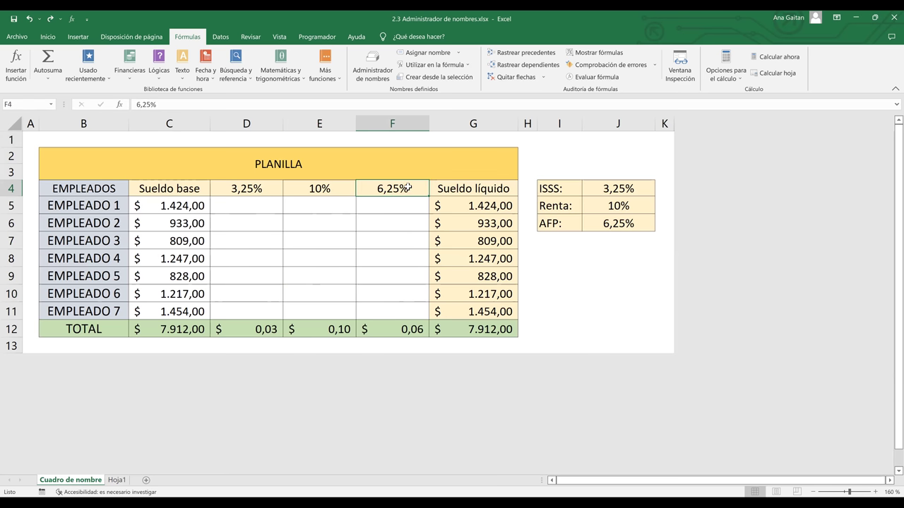
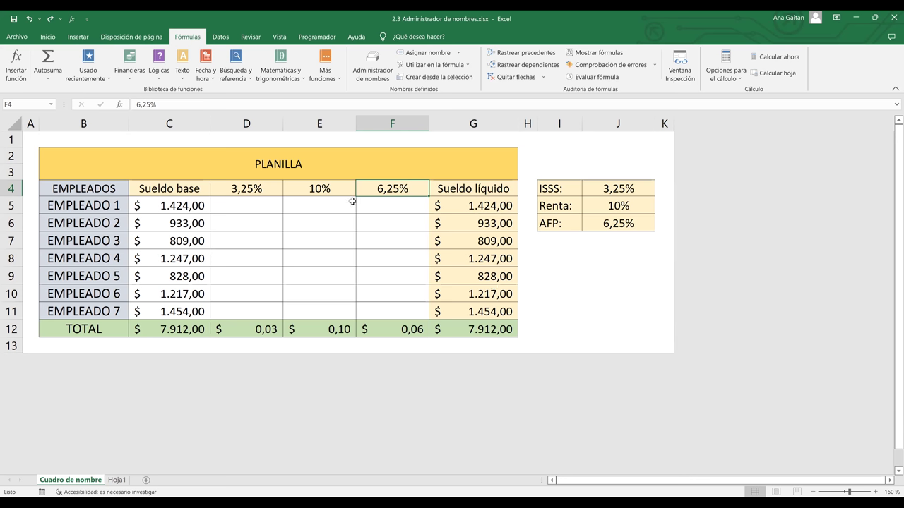
click(281, 243)
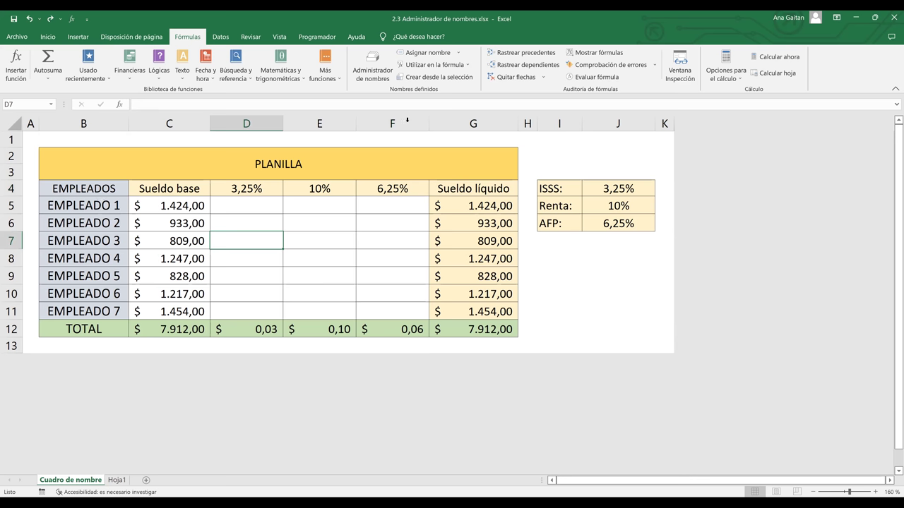
click(234, 218)
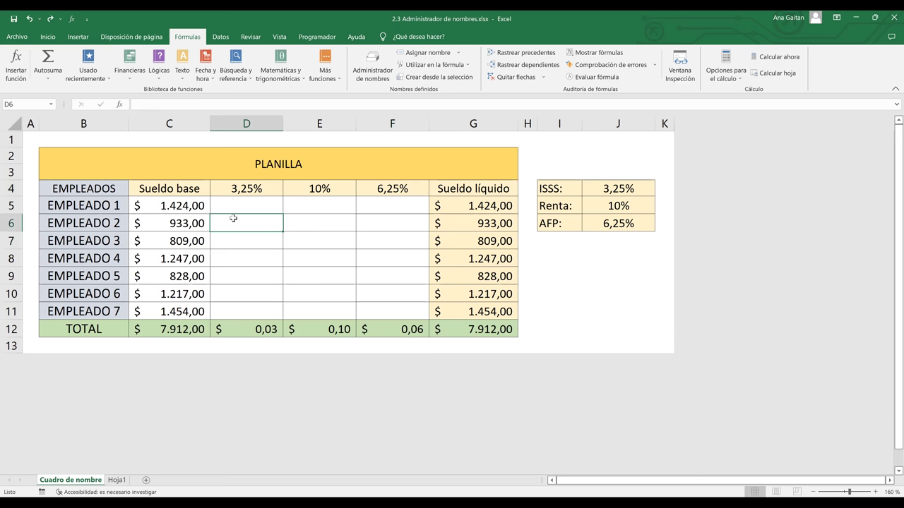
Select the base salaries C5:C11 and delete the name Sueldobase in the Name Manager
drag(186, 204, 180, 310)
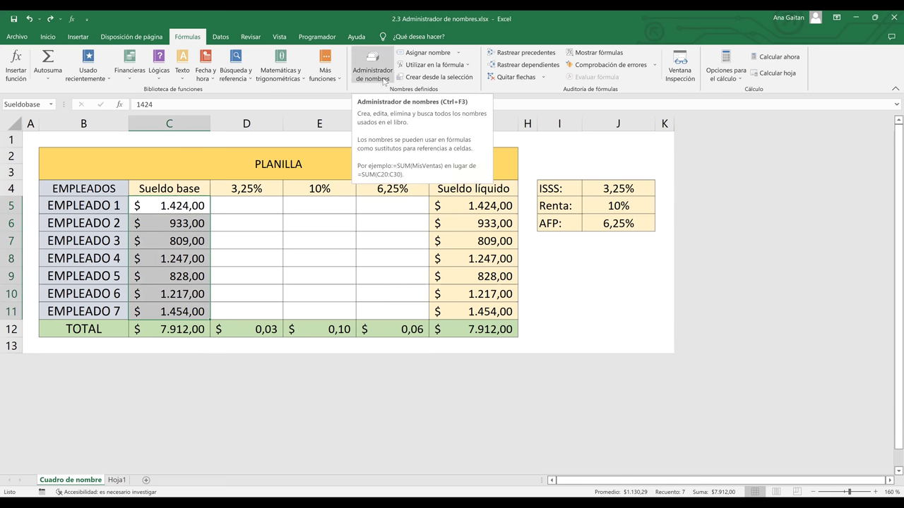
click(382, 78)
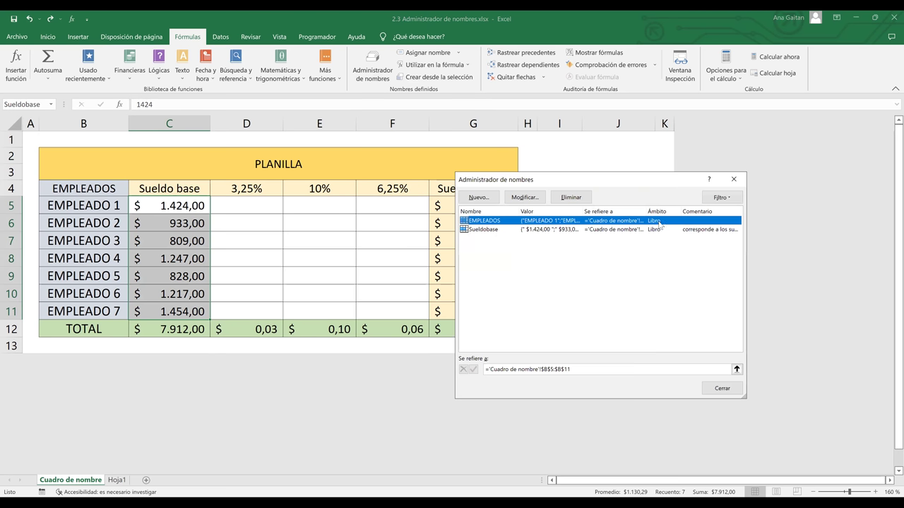
click(554, 231)
click(572, 198)
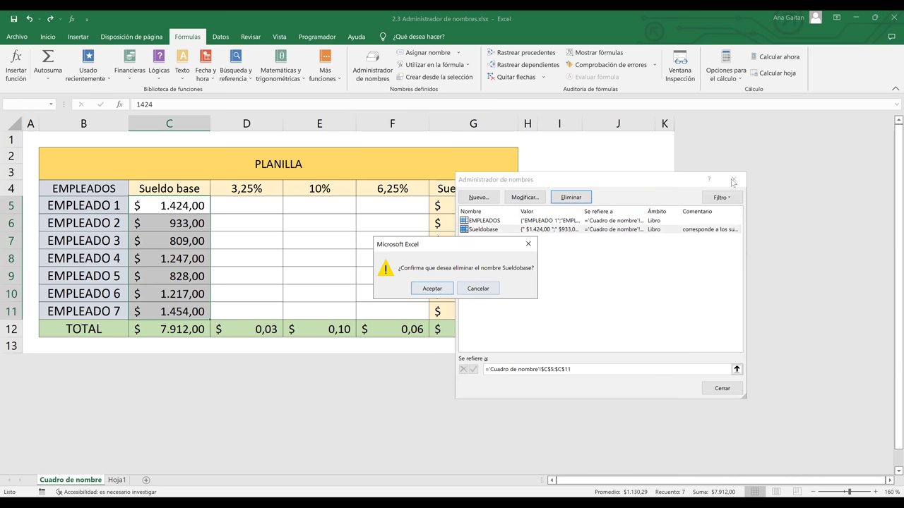
key(Return)
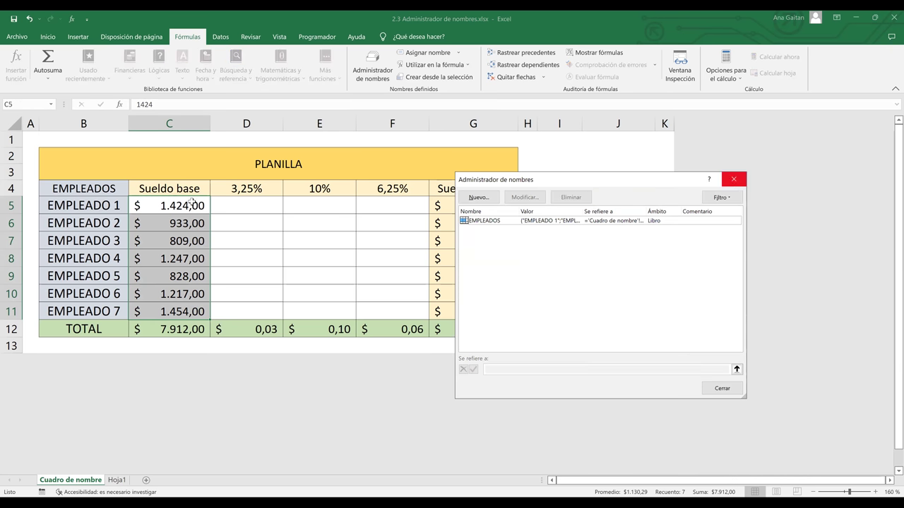
key(Escape)
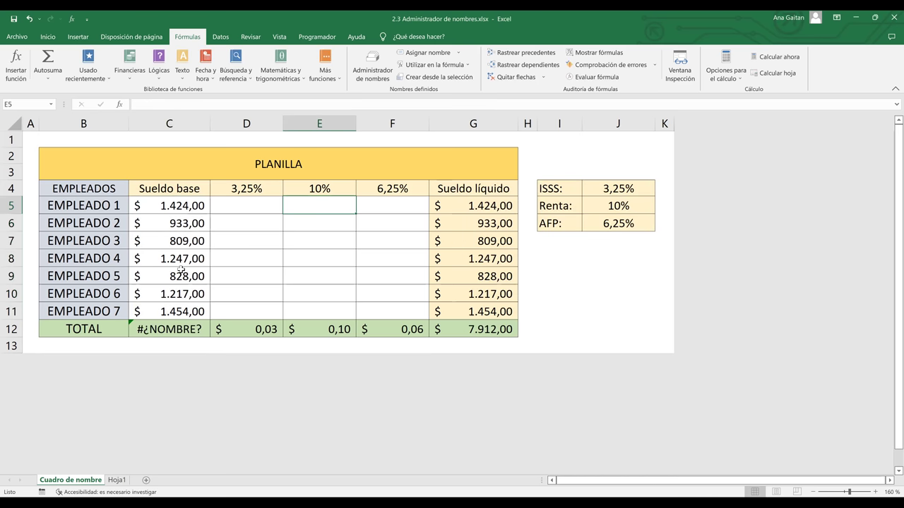
Start defining a new name with the employee cells B5:B11 selected and call it sueldobase
click(138, 289)
drag(106, 206, 109, 305)
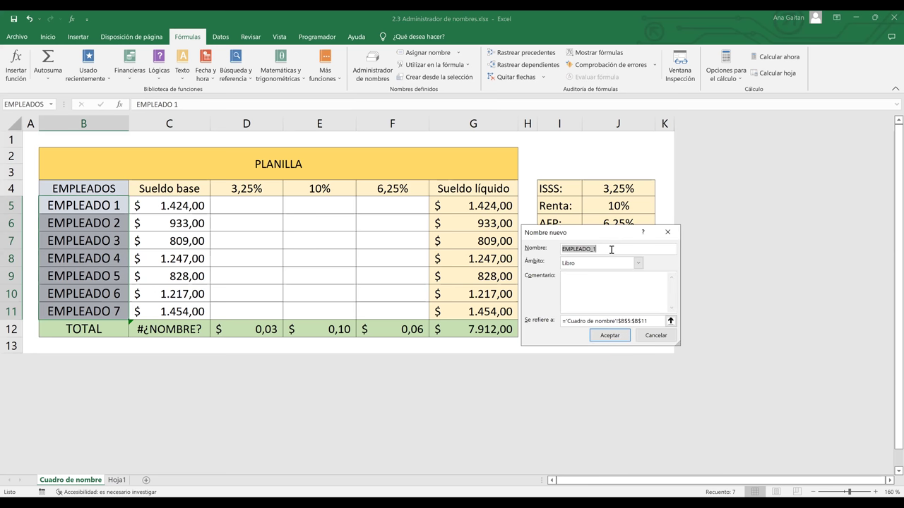
click(611, 249)
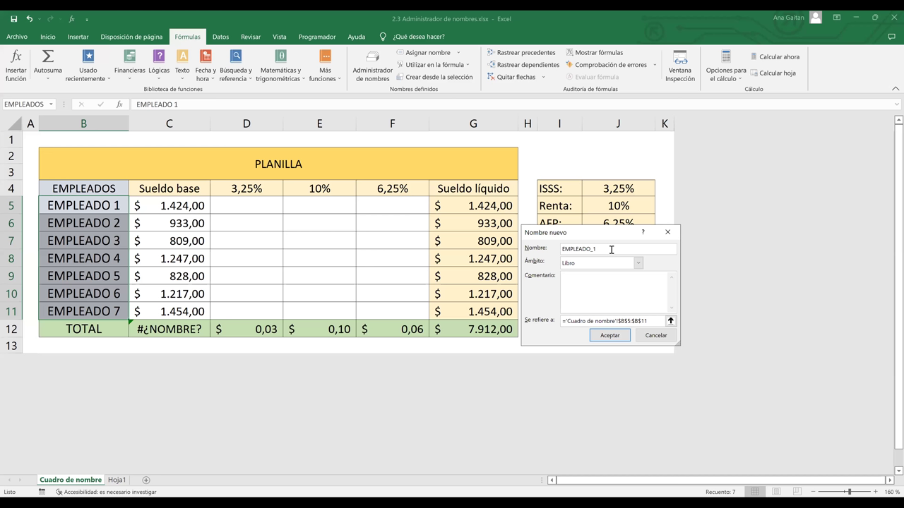
text(sueld)
text(obase)
Try to replace the employee range in the sueldobase reference with the base salaries C5:C11
click(653, 321)
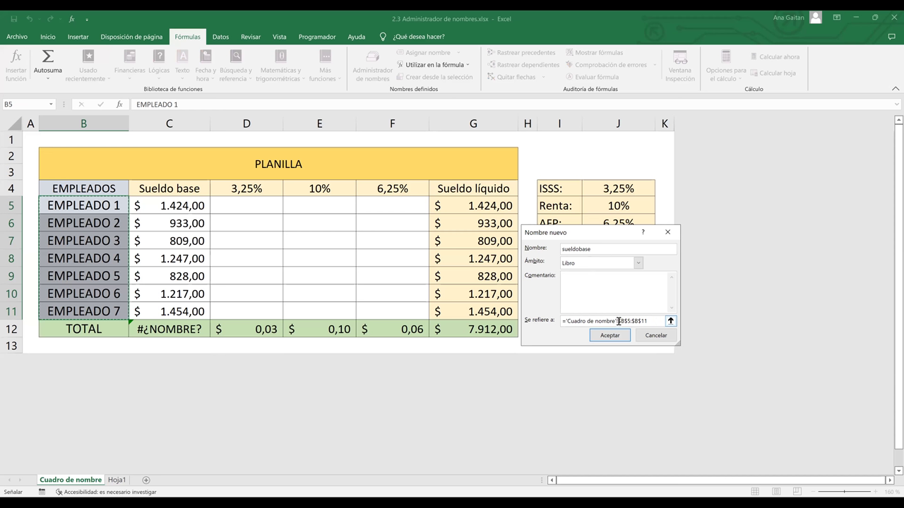
double_click(619, 322)
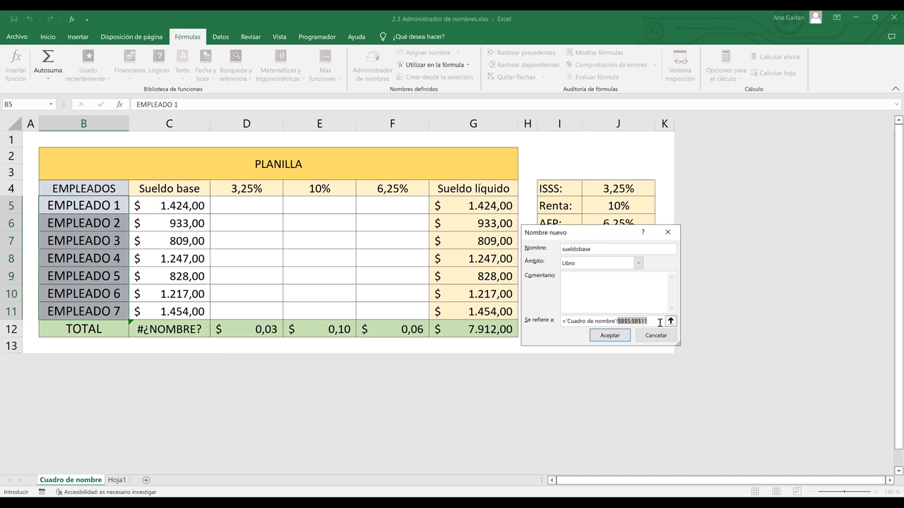
key(BackSpace)
click(180, 206)
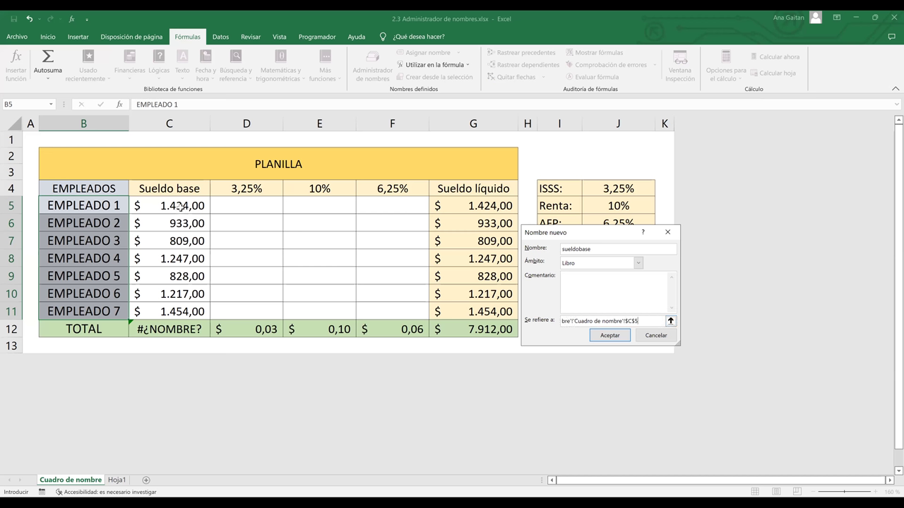
shift+click(173, 312)
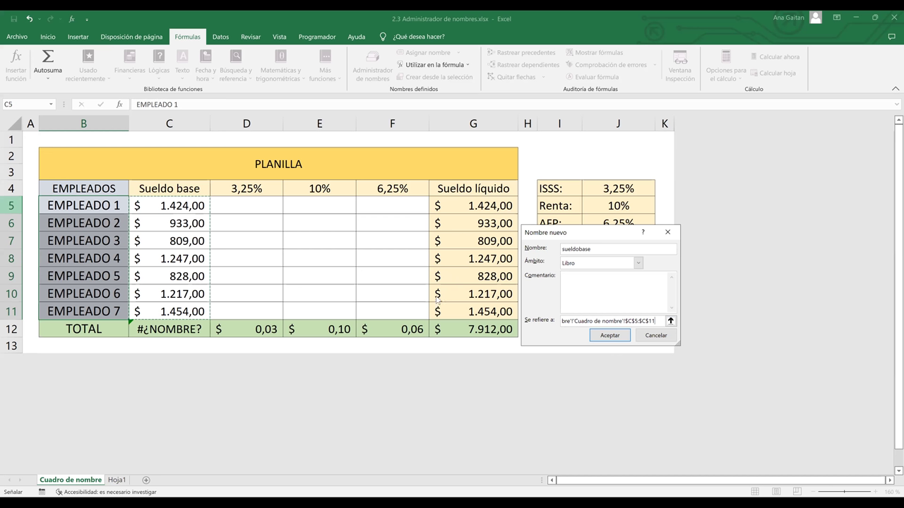
key(F2)
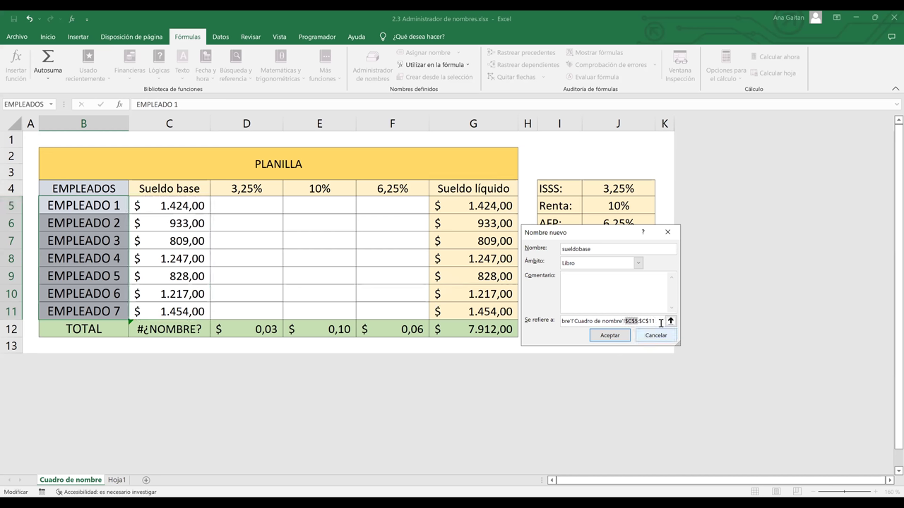
key(shift+End)
text($C$)
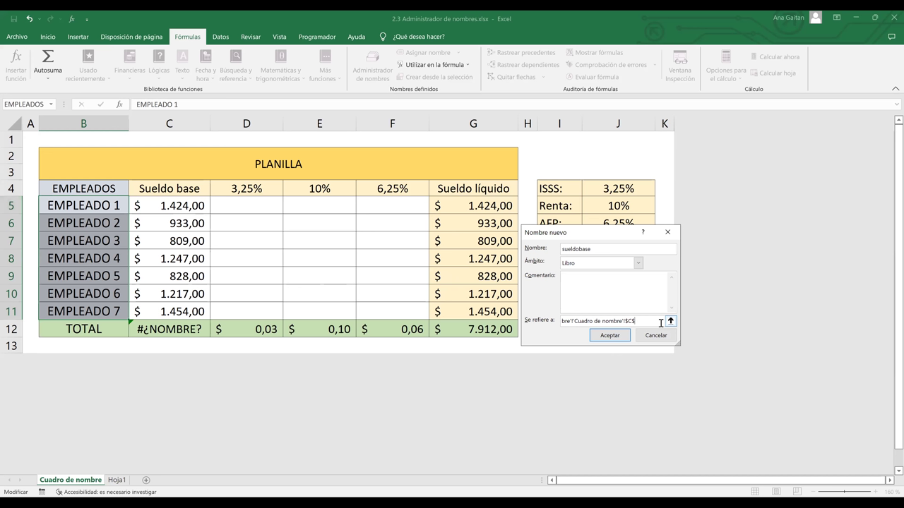
Clear the whole reference, point it to the base salaries C5:C11 and create the name sueldobase
key(ctrl+a)
key(BackSpace)
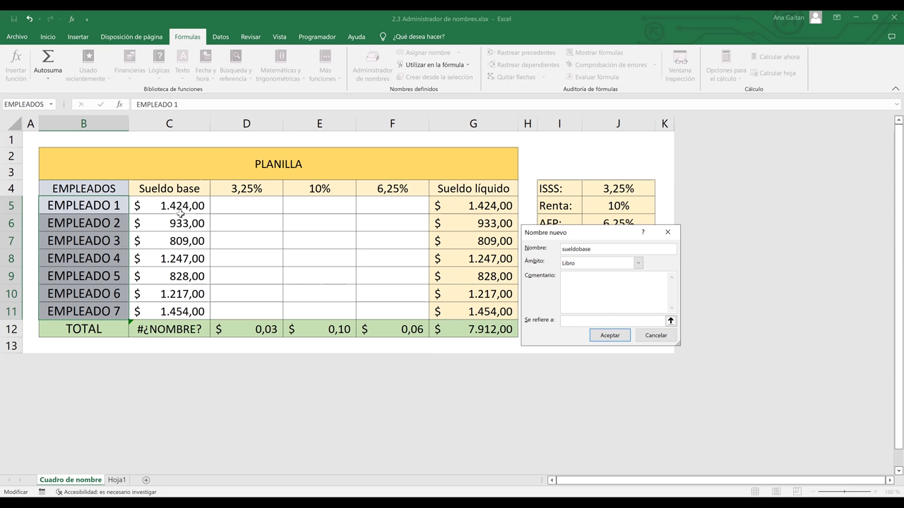
drag(169, 205, 174, 311)
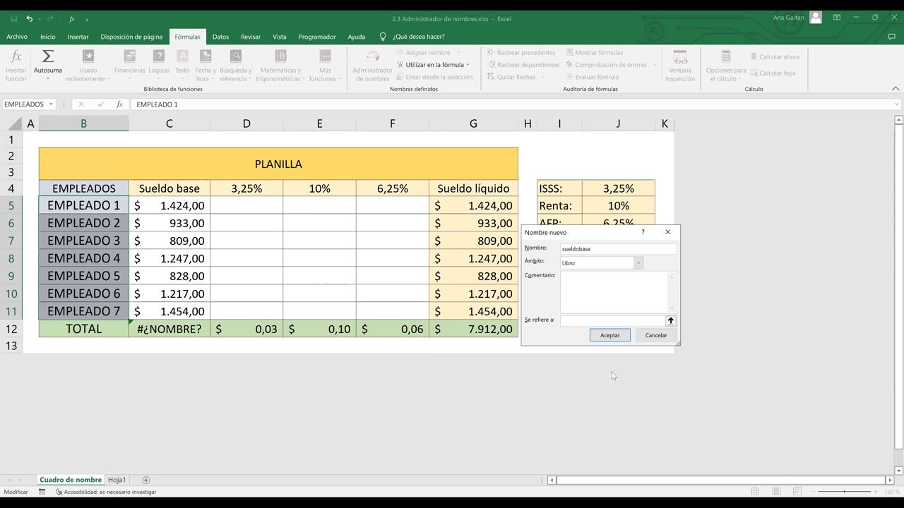
click(610, 335)
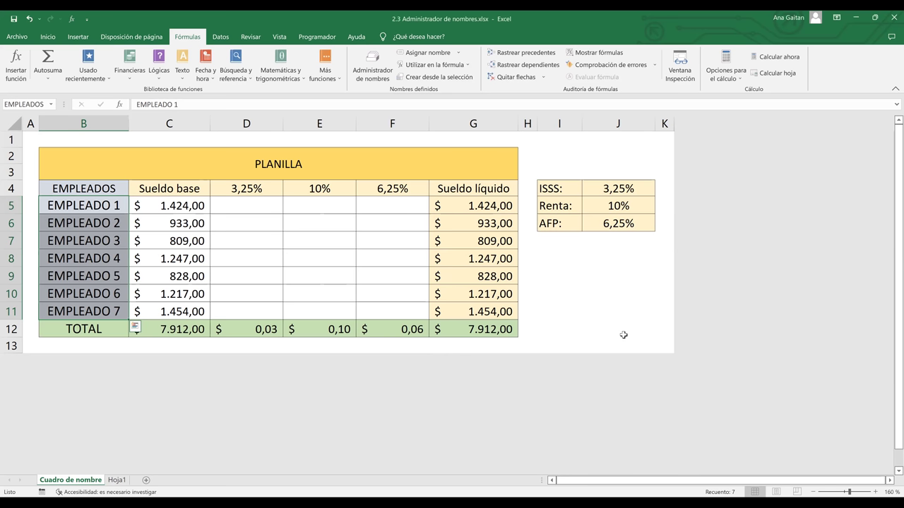
Jump from cell C6 to the base salary range by entering its name sueldobase
click(199, 226)
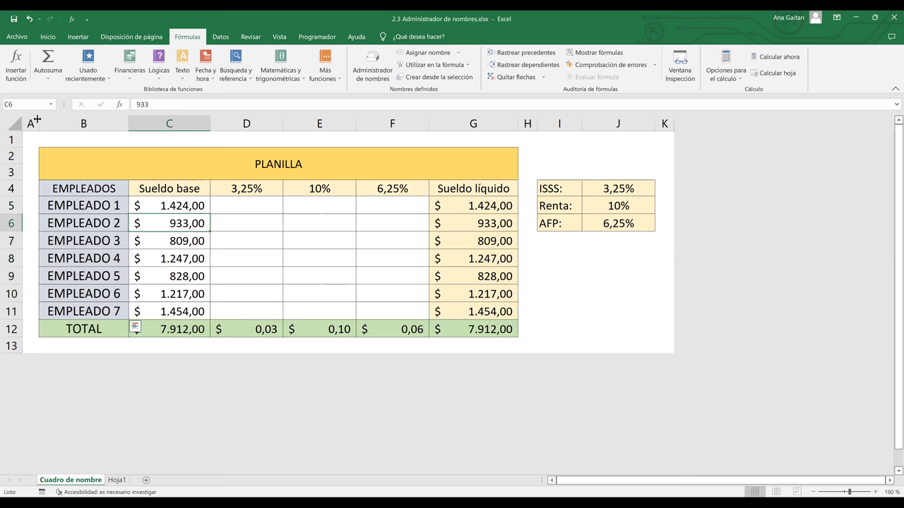
click(12, 106)
text(sueldobase)
key(Return)
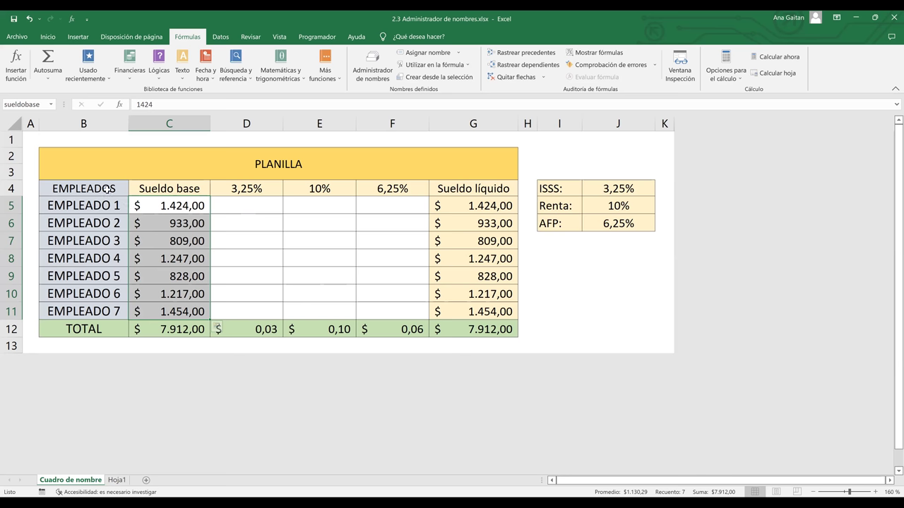
key(Down)
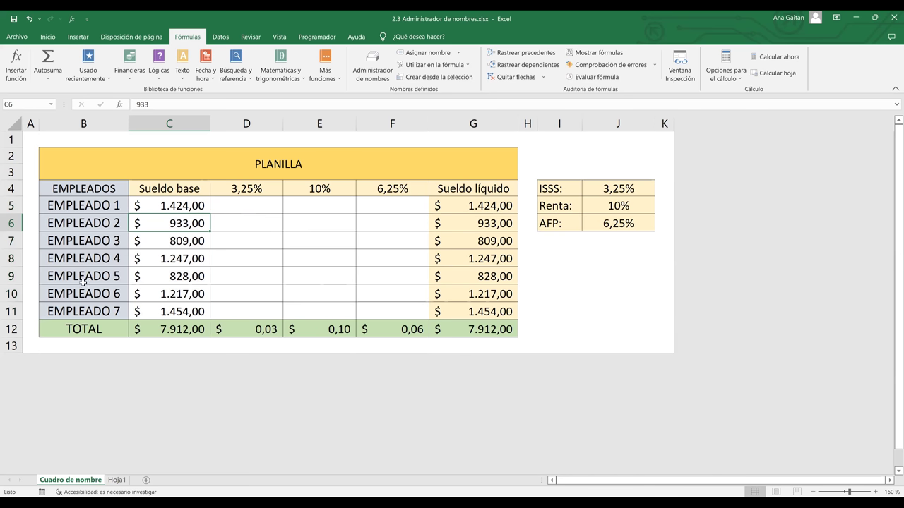
Examine the EMPLEADOS column with its header, B4:B11, and the description of the Create from Selection command
click(84, 195)
key(ctrl+shift+Down)
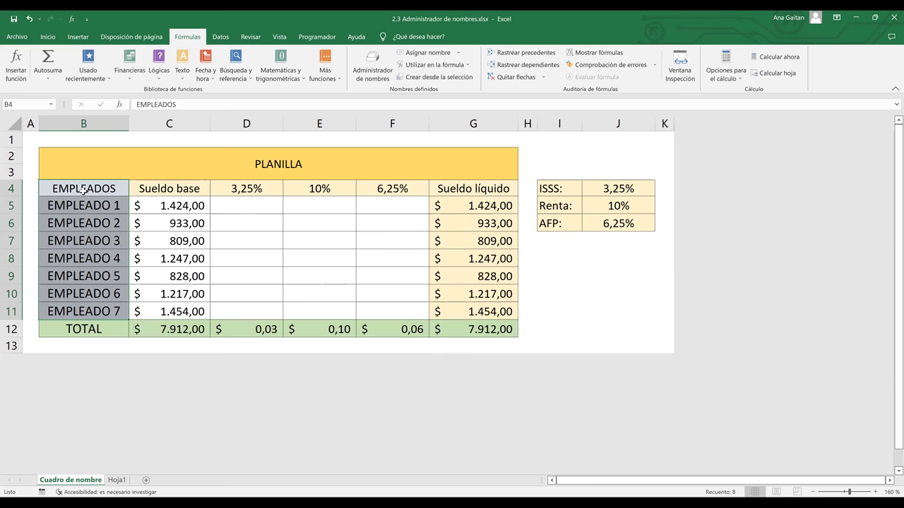
click(84, 191)
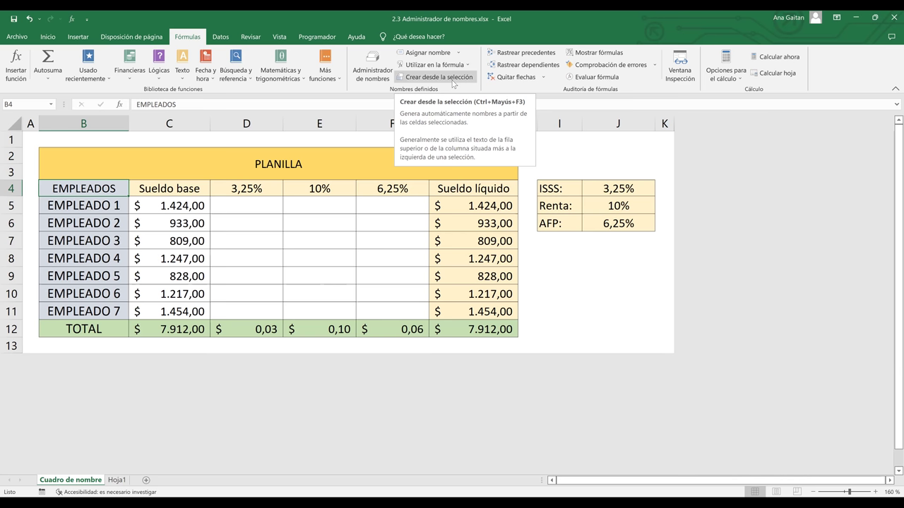
click(338, 280)
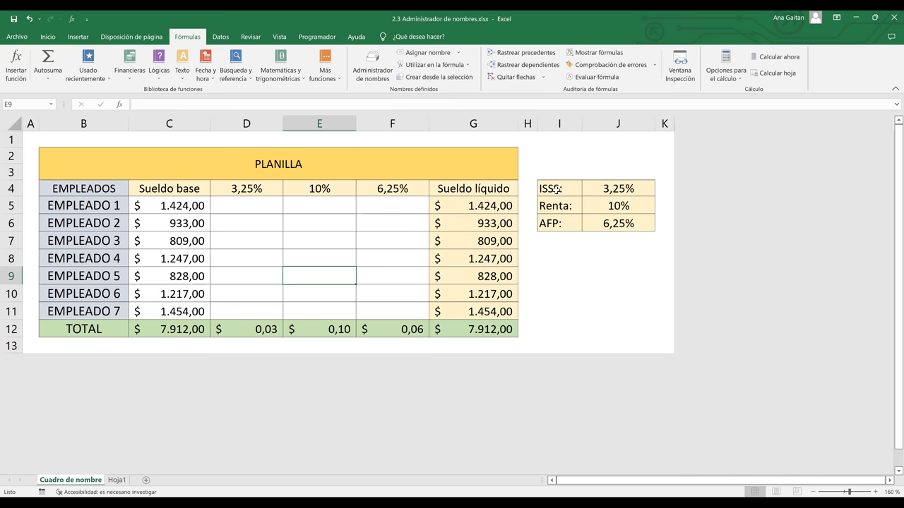
Create names for the ISSS, Renta and AFP rates in I4:J6 from the left column's labels, and check the names of the rate cells
drag(556, 189, 562, 224)
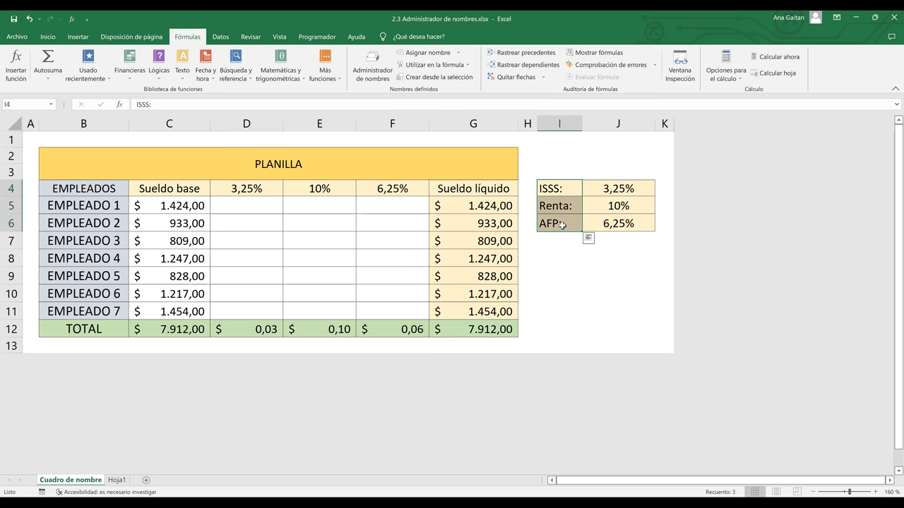
drag(567, 186, 624, 224)
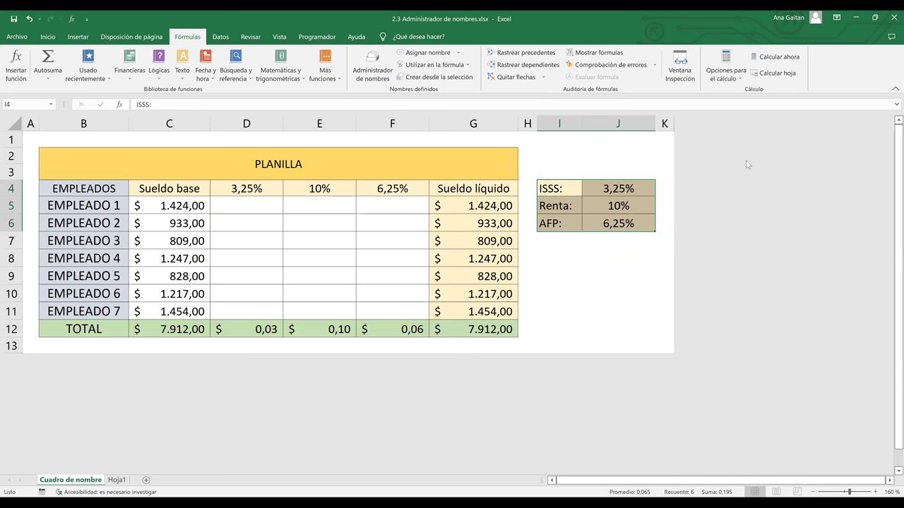
key(ctrl+shift+F3)
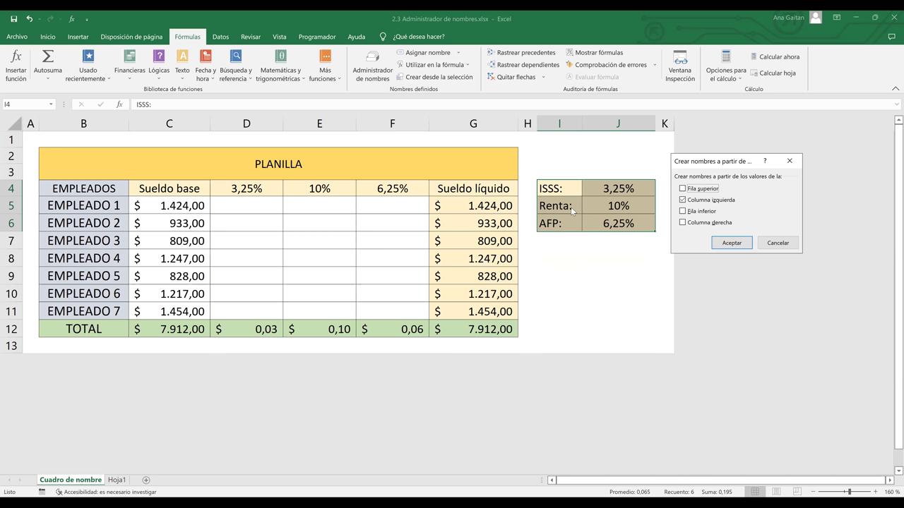
click(687, 201)
click(683, 200)
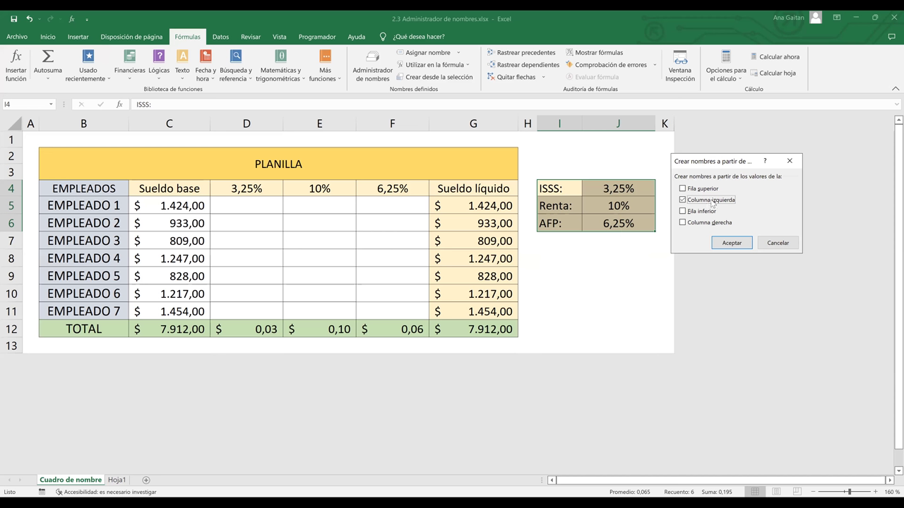
click(731, 243)
click(614, 189)
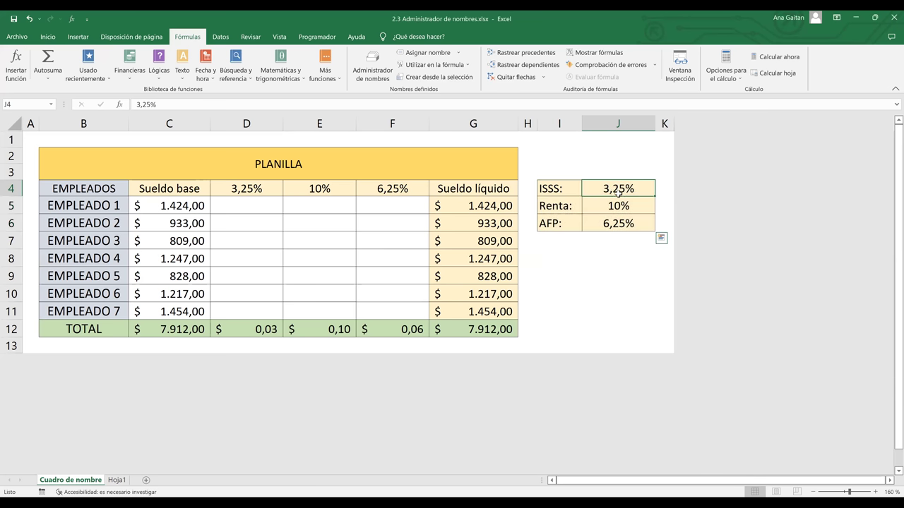
click(619, 206)
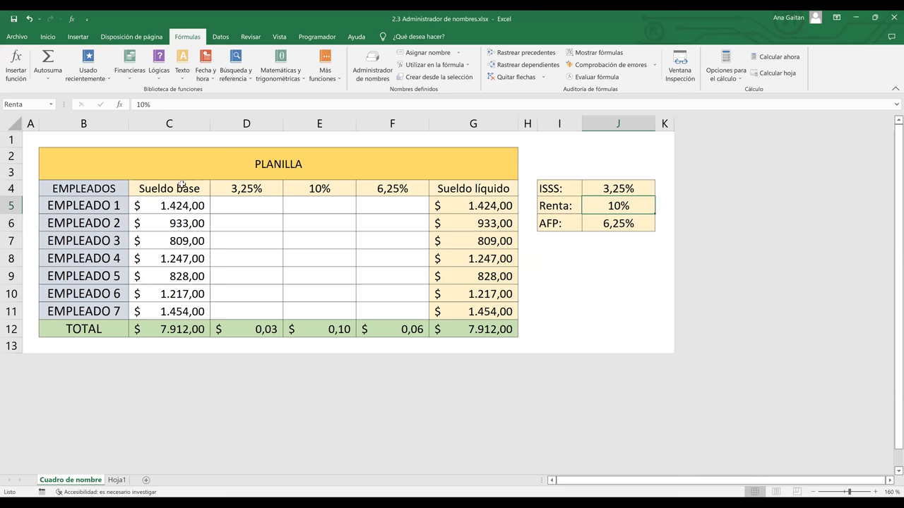
Calculate the first employee's ISSS deduction in D5 with the formula =C5*ISSS
click(253, 207)
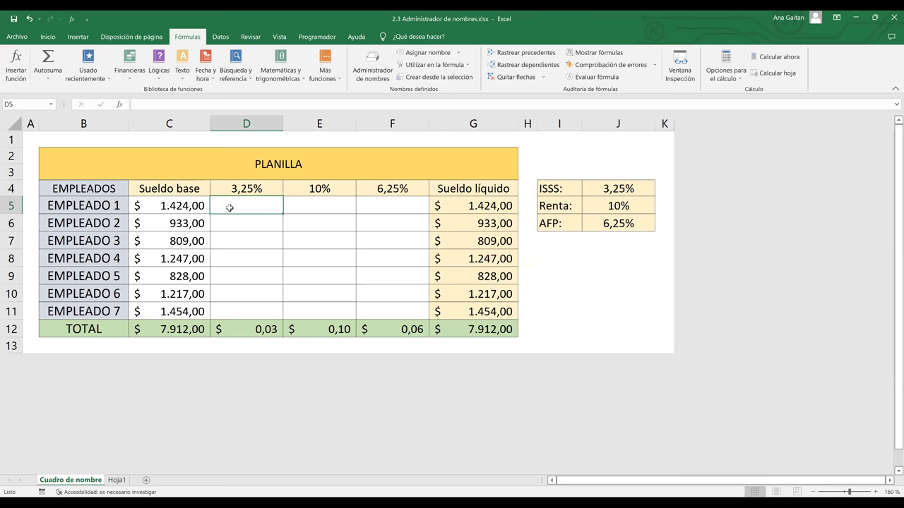
text(=)
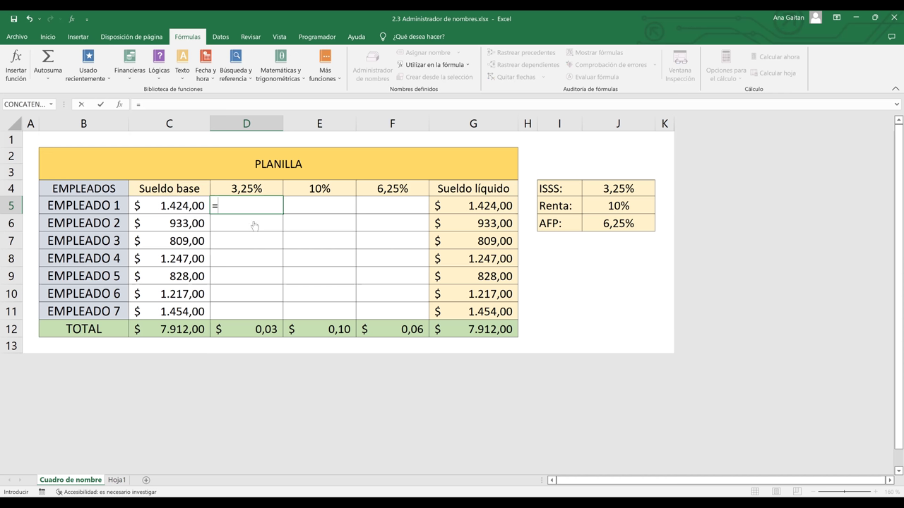
text(SUMA()
key(BackSpace)
key(BackSpace)
key(BackSpace)
key(BackSpace)
key(BackSpace)
click(179, 205)
text(*)
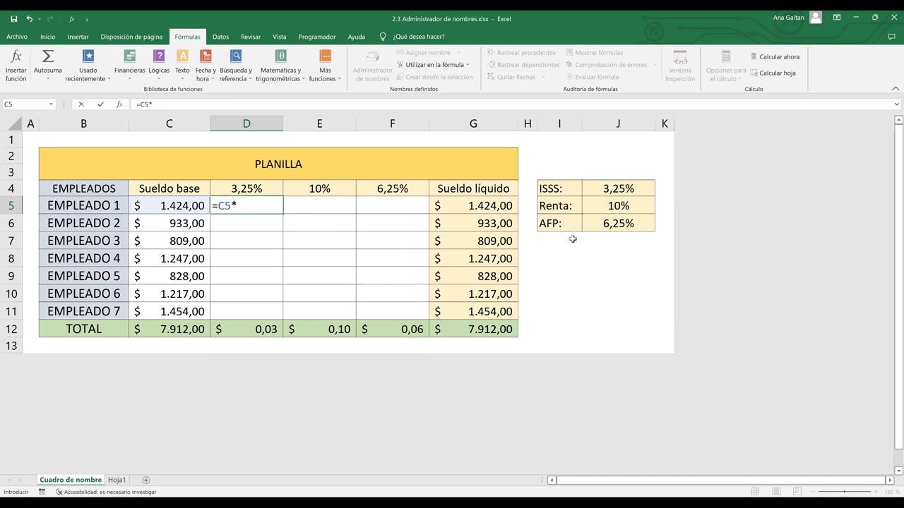
text(iss)
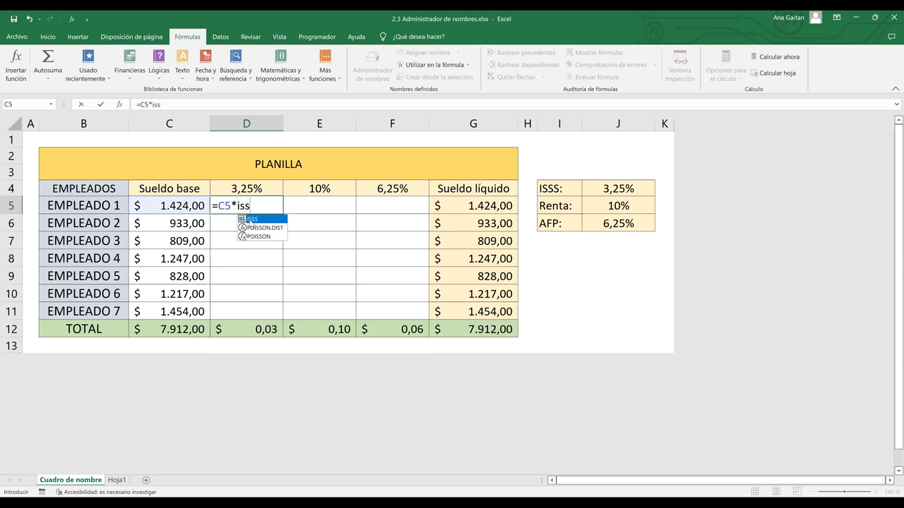
double_click(248, 219)
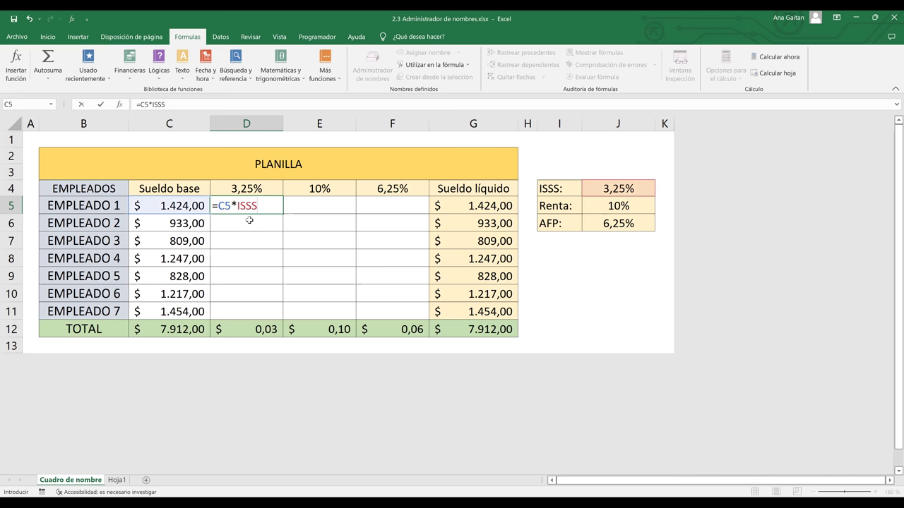
key(Return)
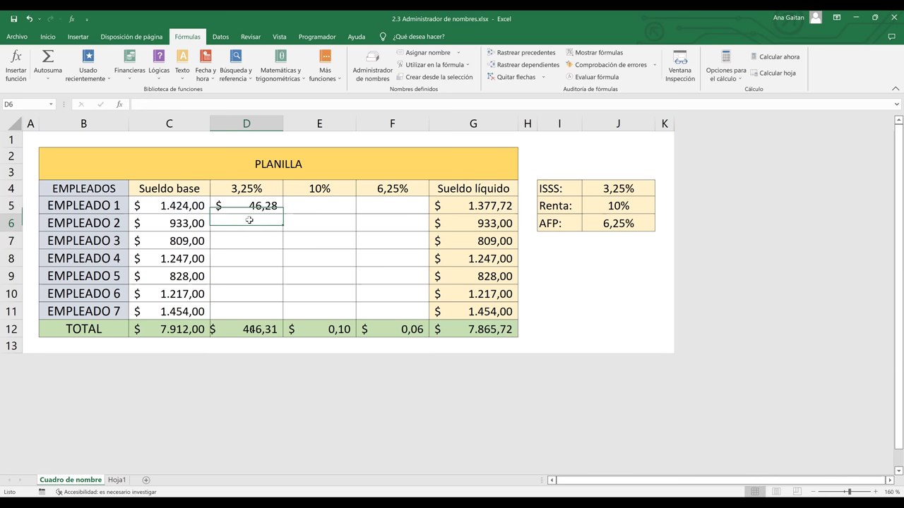
Copy the ISSS deduction formula down through D11 and check the formulas in D9 and D6
click(266, 205)
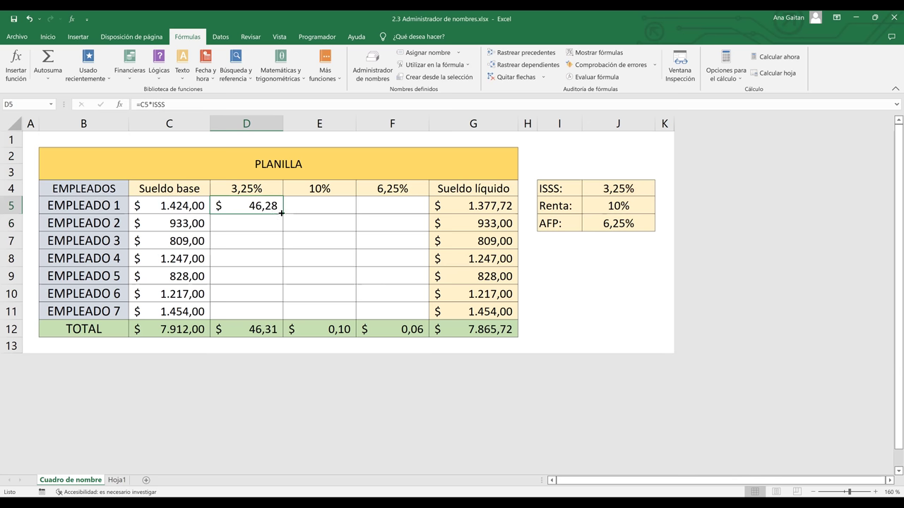
drag(269, 270, 269, 314)
click(267, 277)
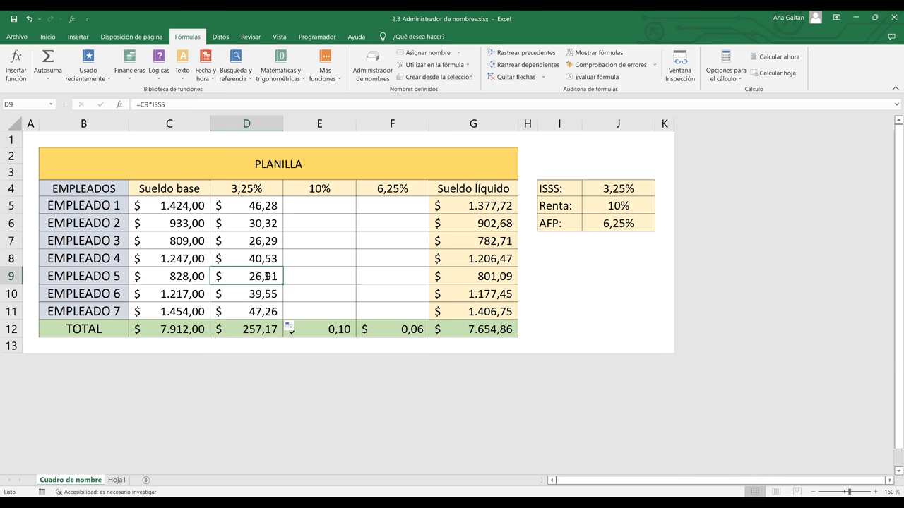
double_click(267, 276)
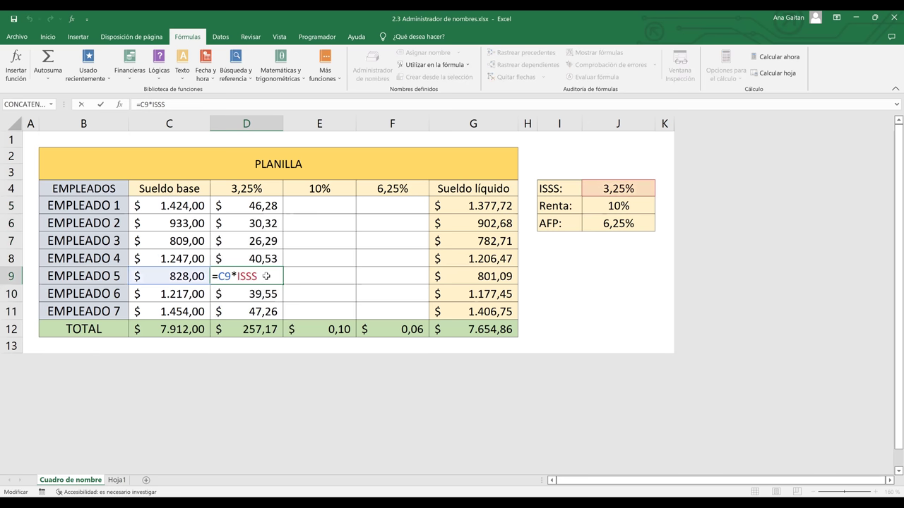
key(Return)
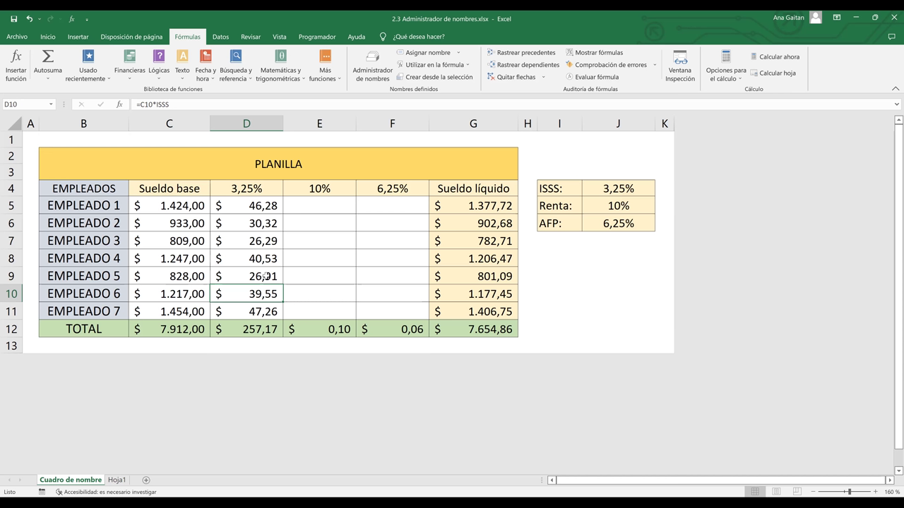
click(257, 222)
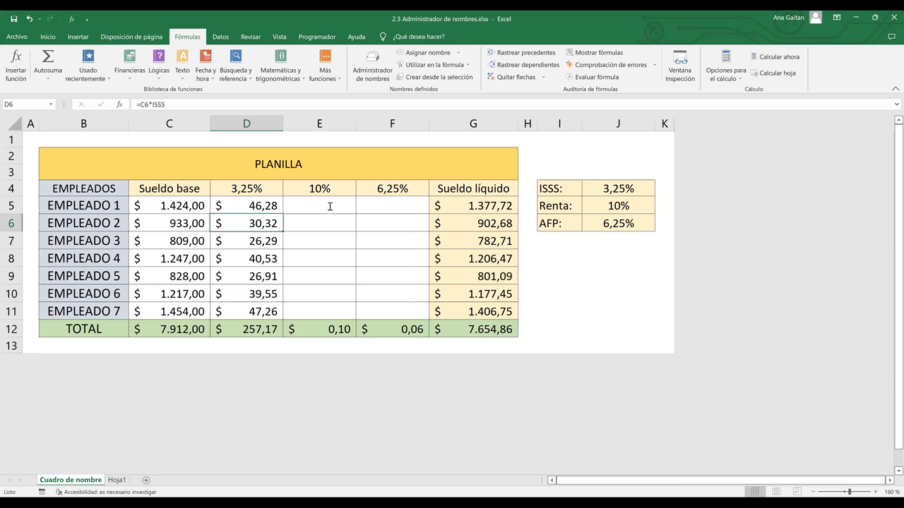
Calculate the Renta deduction in E5 with =C5*Renta and copy the formula down through E11
key(Up)
key(Right)
text(=)
click(184, 205)
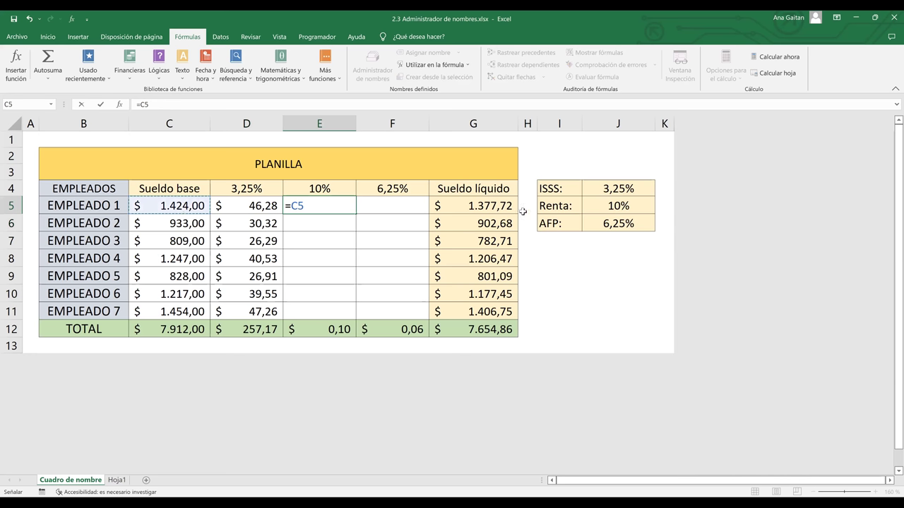
text(*renta)
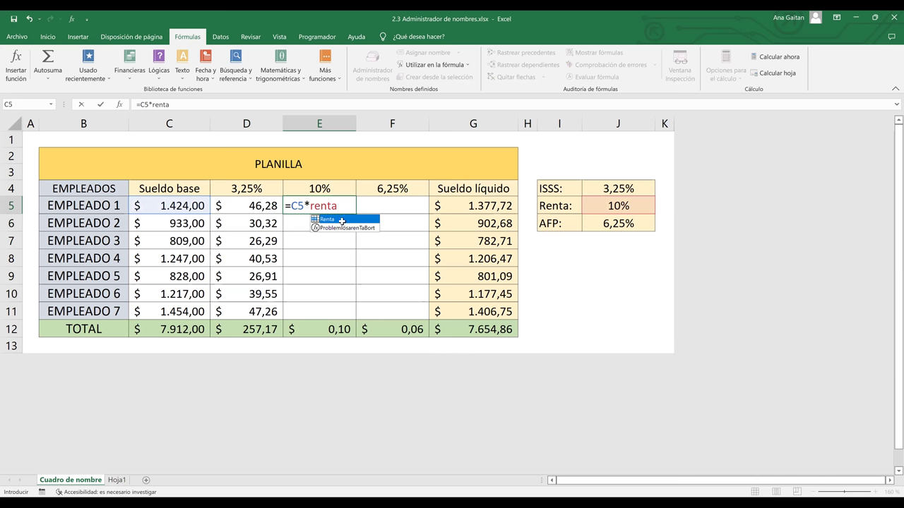
key(Return)
drag(355, 212, 345, 308)
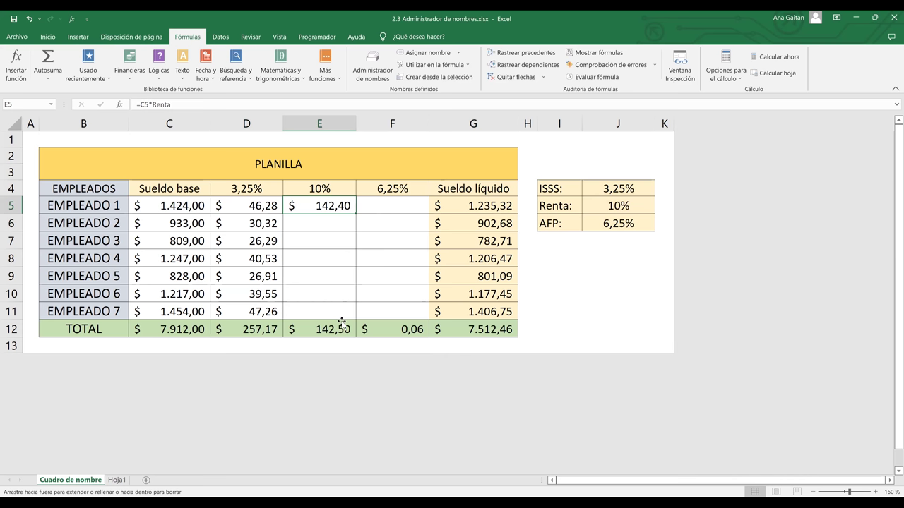
drag(342, 322, 375, 288)
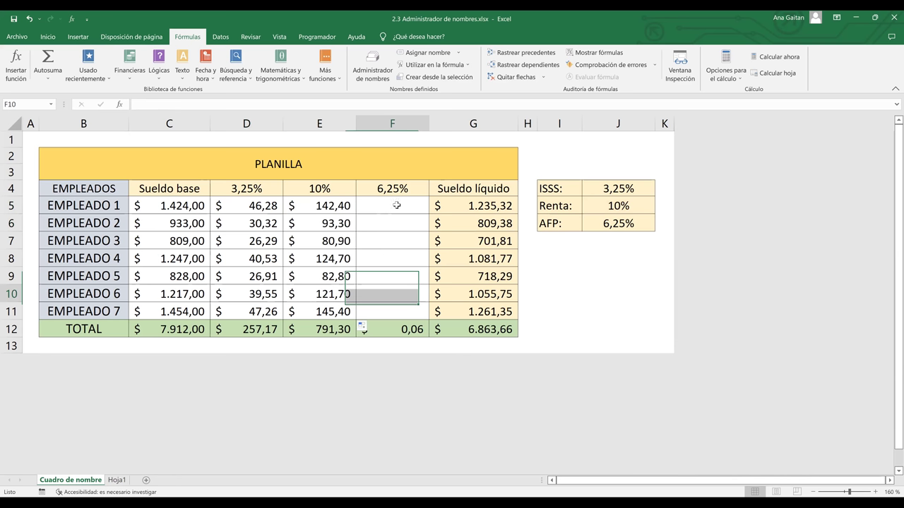
Calculate the AFP deduction in F5 with =C5*AFP, copy it down through F11 and check the named AFP rate cell
click(397, 206)
text(=)
click(180, 205)
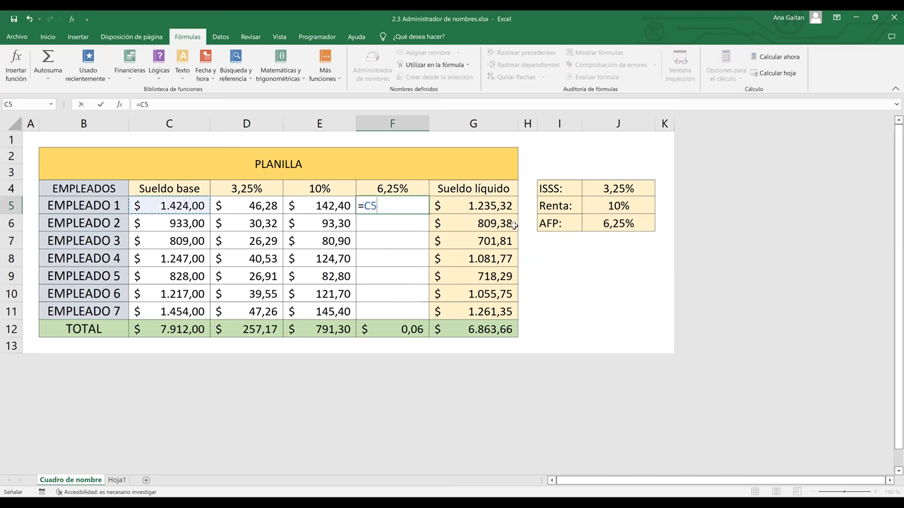
text(*AFP)
key(ctrl+Return)
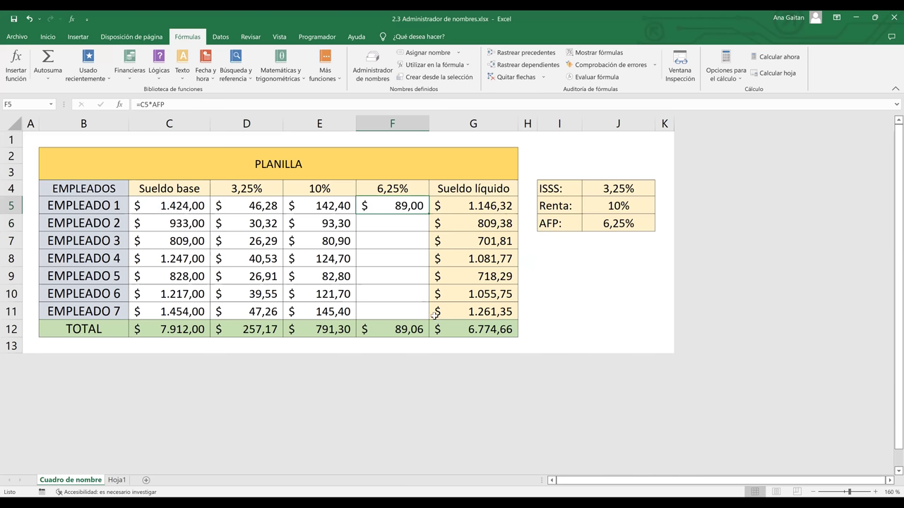
drag(410, 332, 409, 312)
click(409, 311)
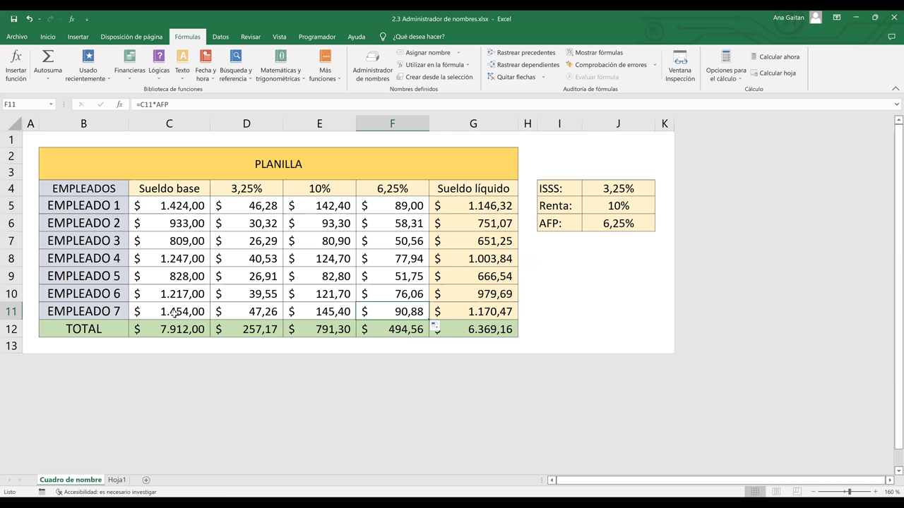
click(627, 225)
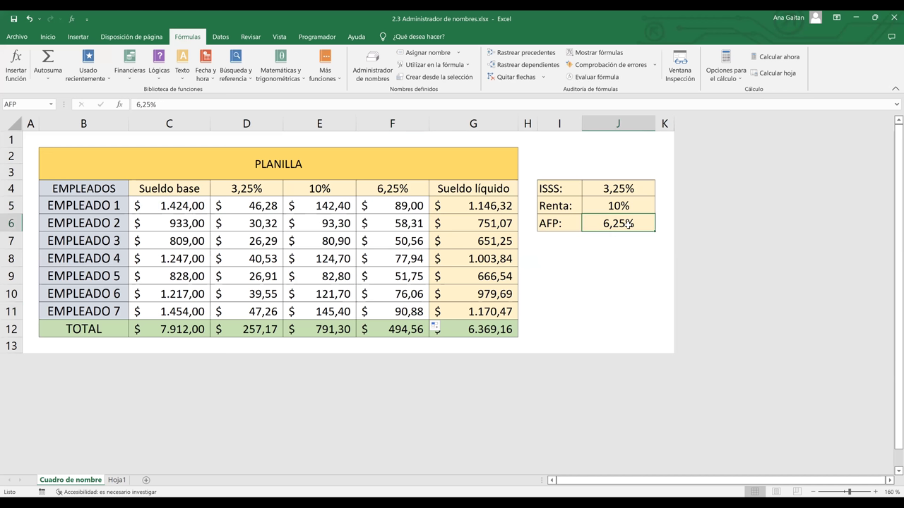